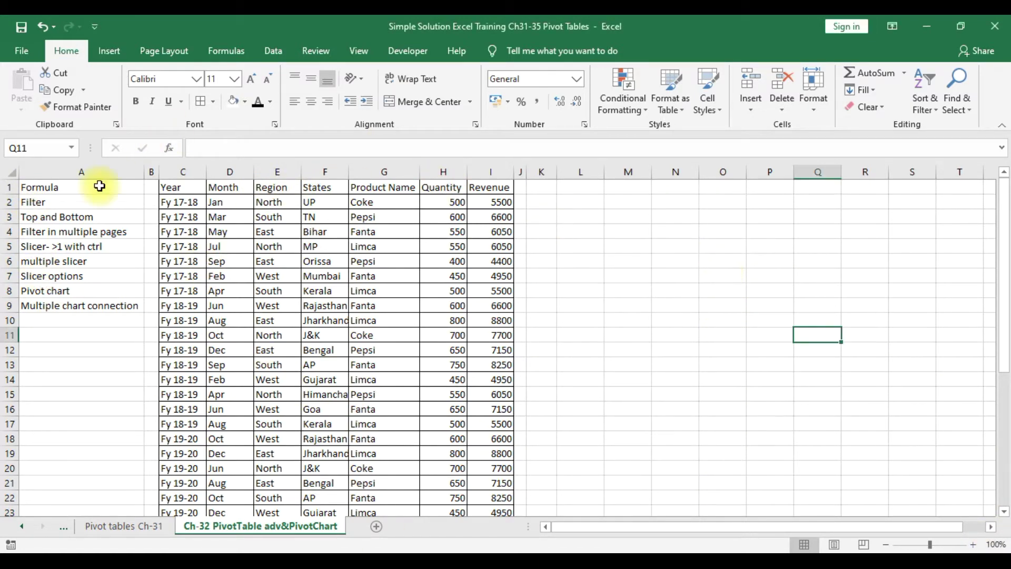
Create a PivotTable from the sales data starting at C1, placed on the existing worksheet at cell L1.
drag(190, 188, 508, 441)
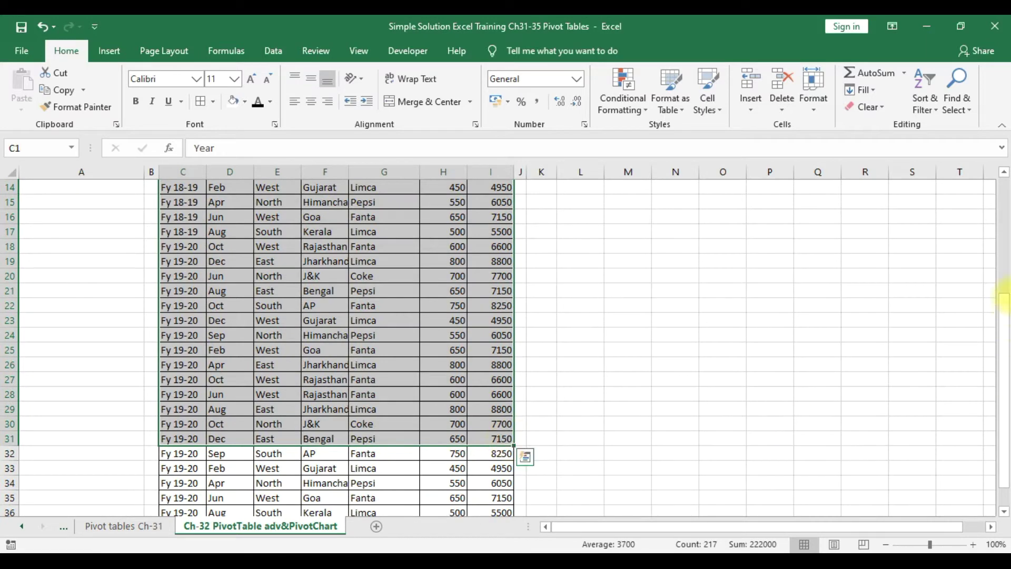
drag(1006, 321, 1002, 192)
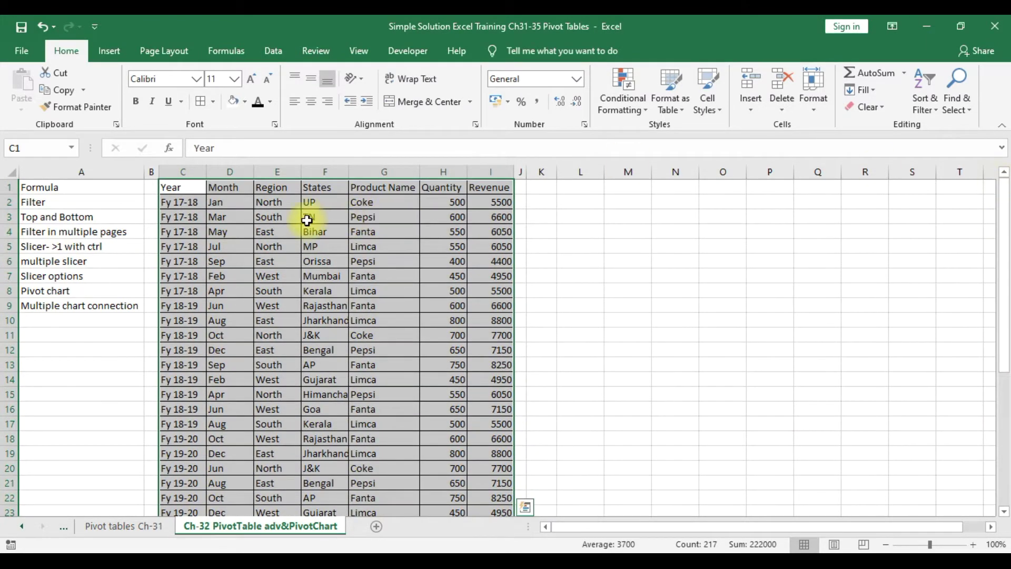
click(238, 220)
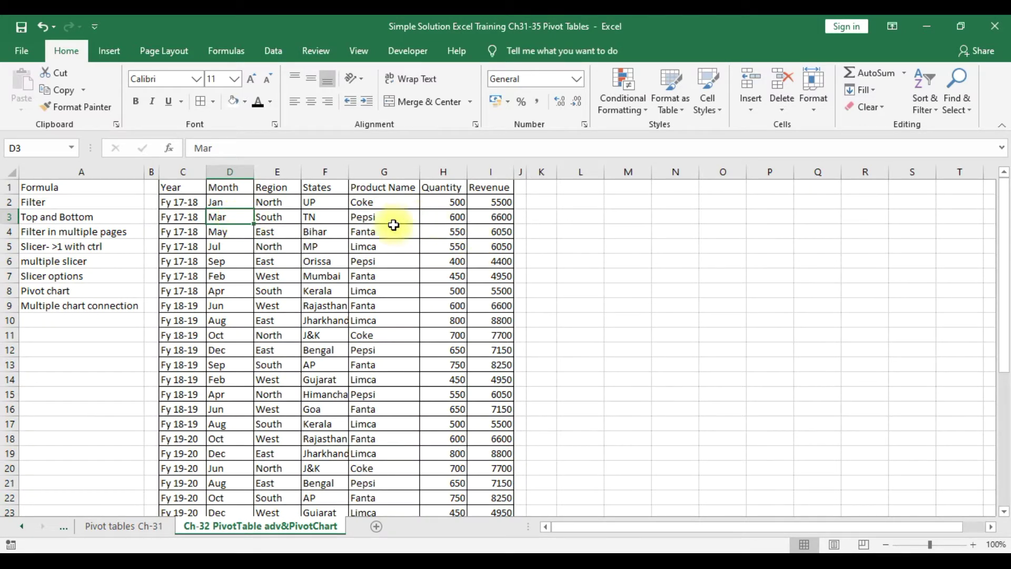
click(107, 52)
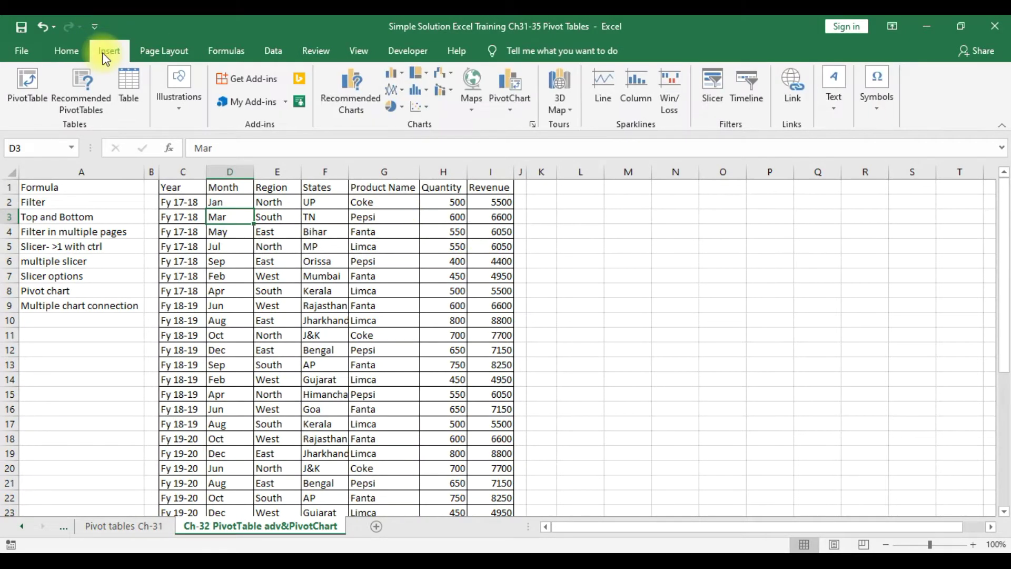
click(36, 96)
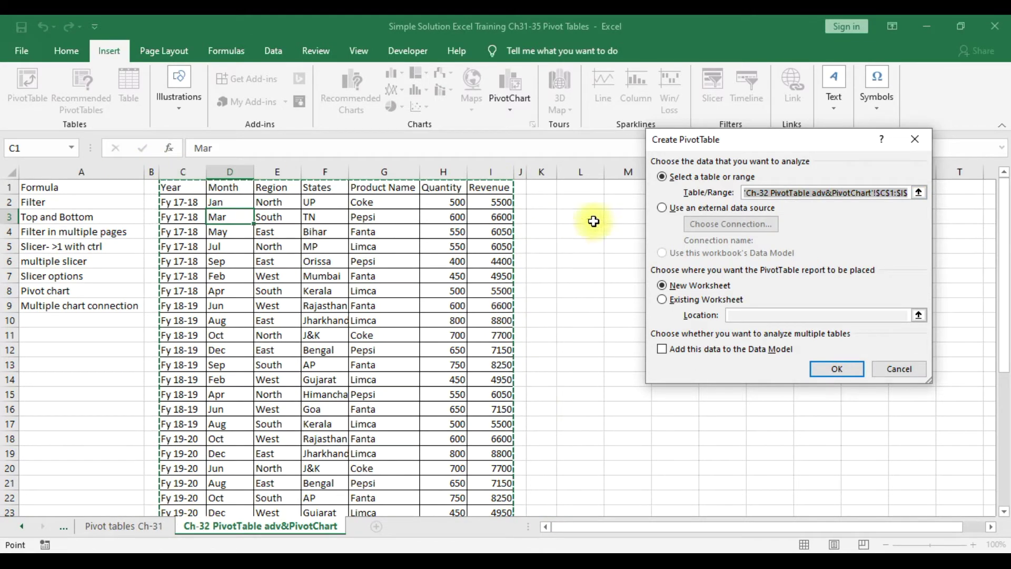
click(663, 300)
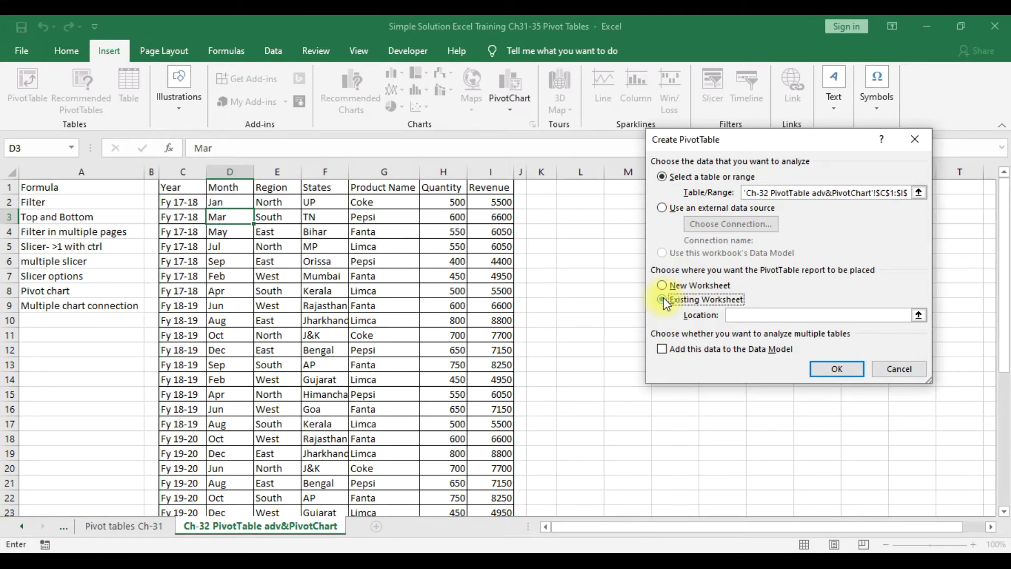
click(774, 315)
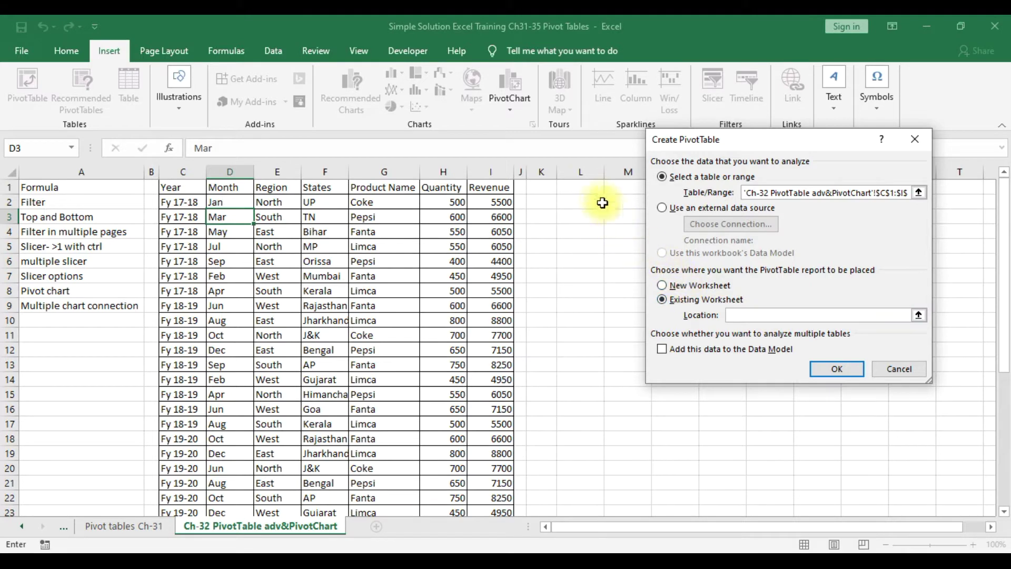
click(582, 184)
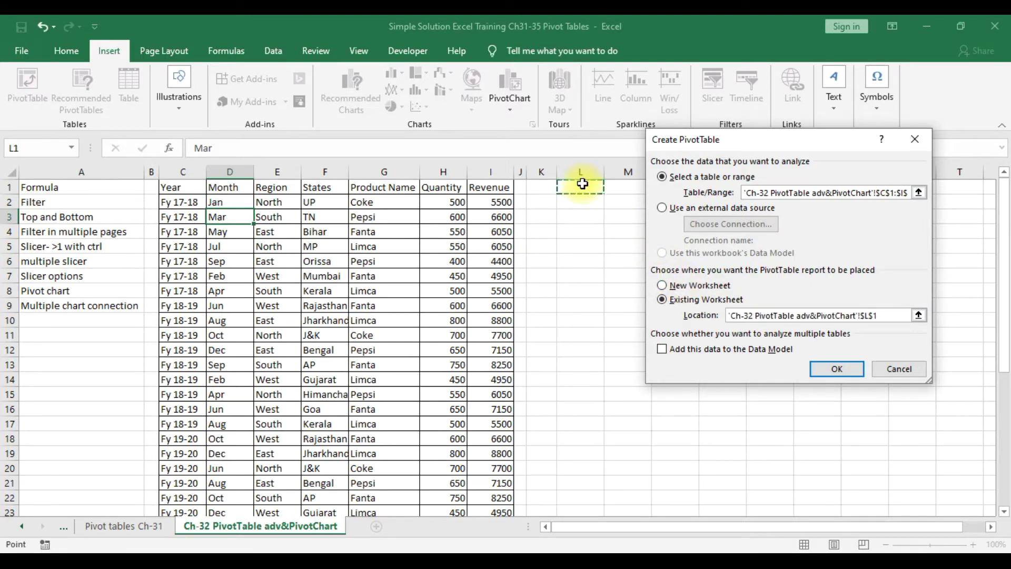
click(837, 368)
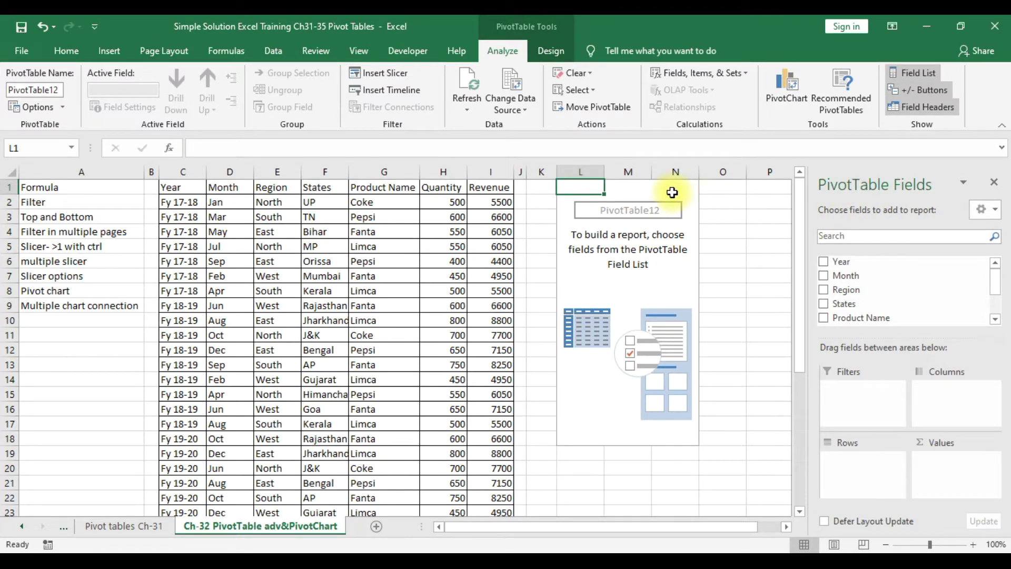
click(672, 193)
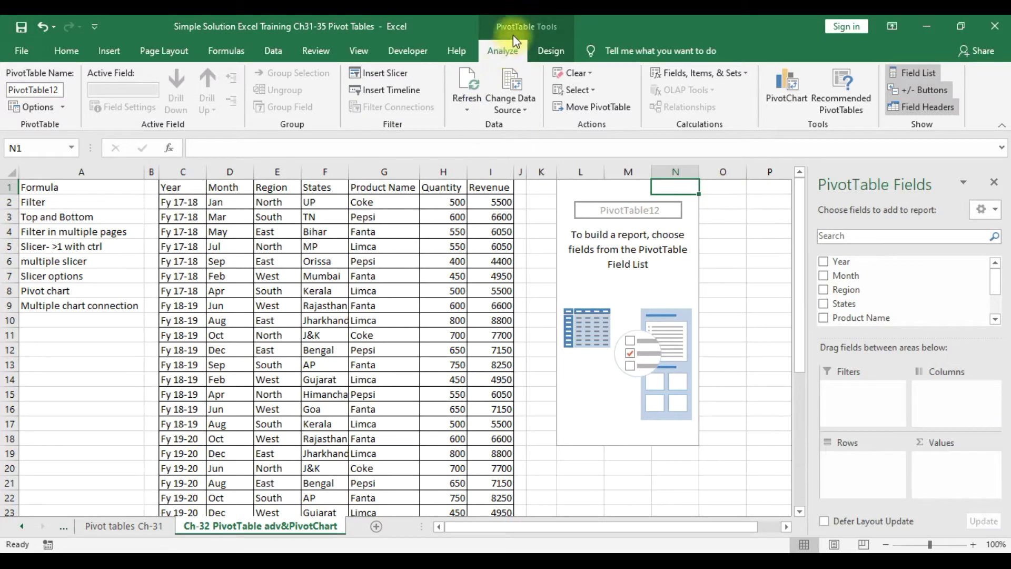
click(761, 261)
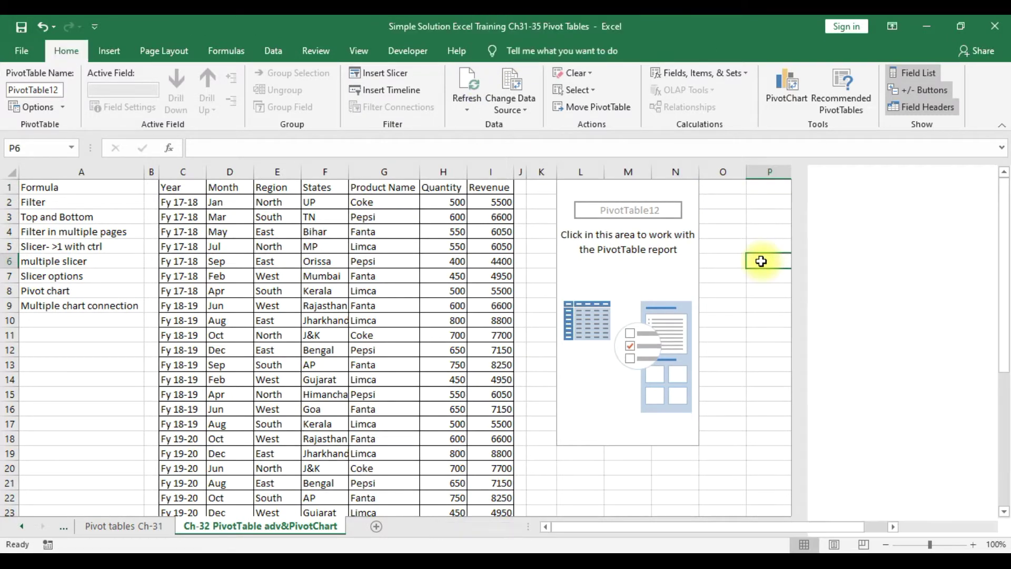
click(624, 275)
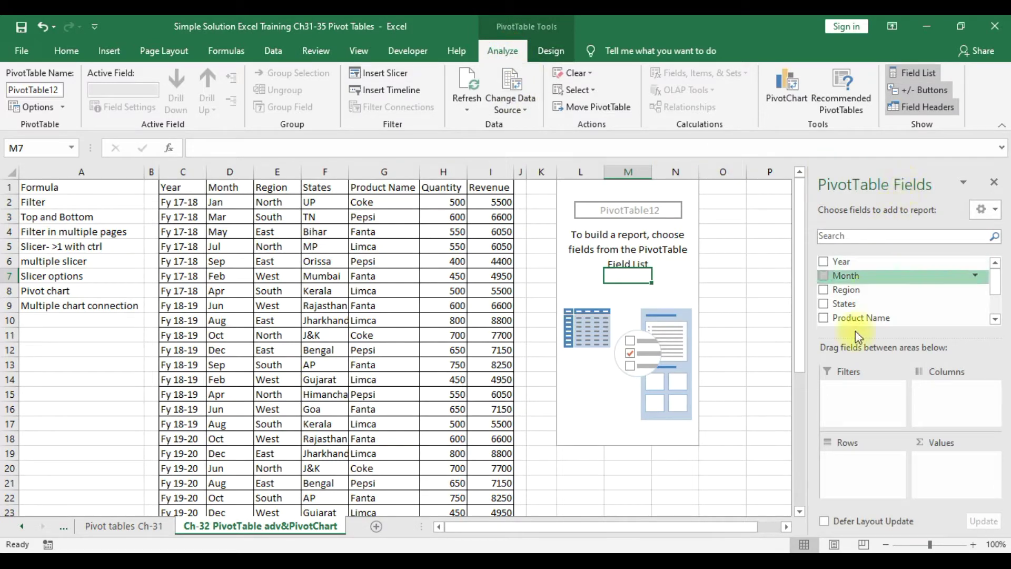
Add Product Name to the PivotTable's rows and Quantity and Revenue to its values, and narrow the field list pane.
drag(995, 280, 1002, 307)
drag(863, 270, 870, 476)
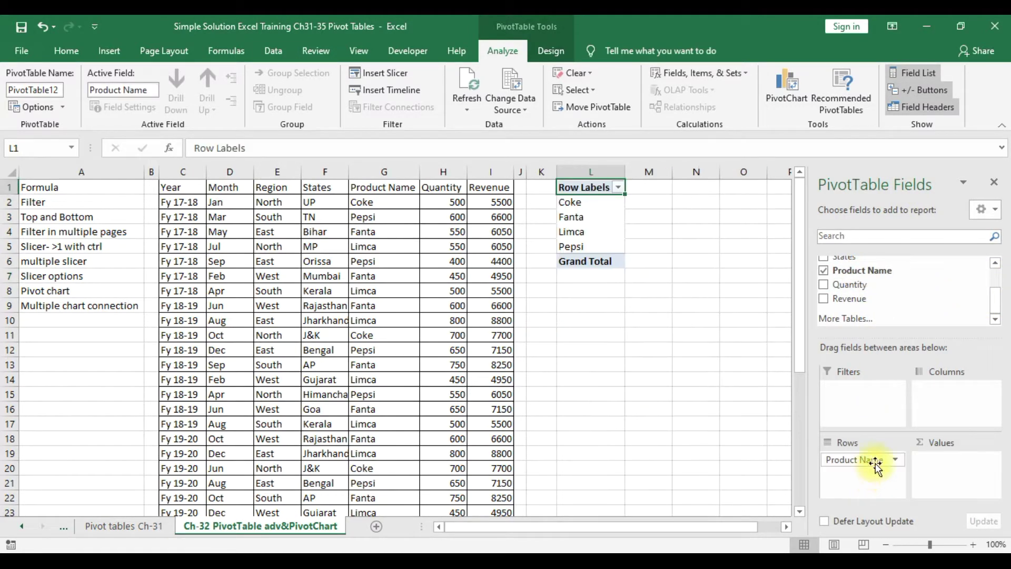
drag(855, 283, 952, 460)
drag(846, 298, 945, 472)
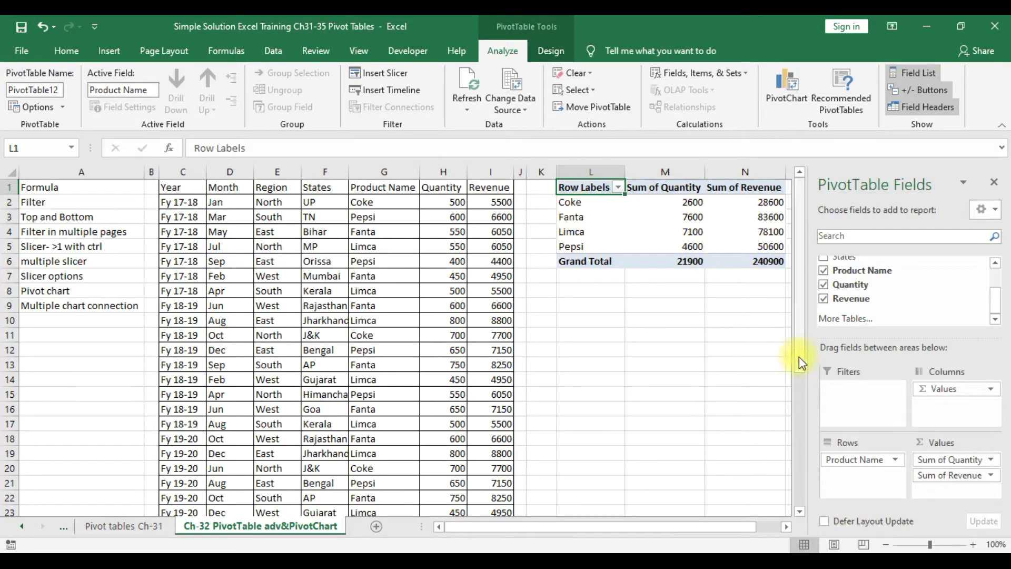
drag(805, 356, 892, 363)
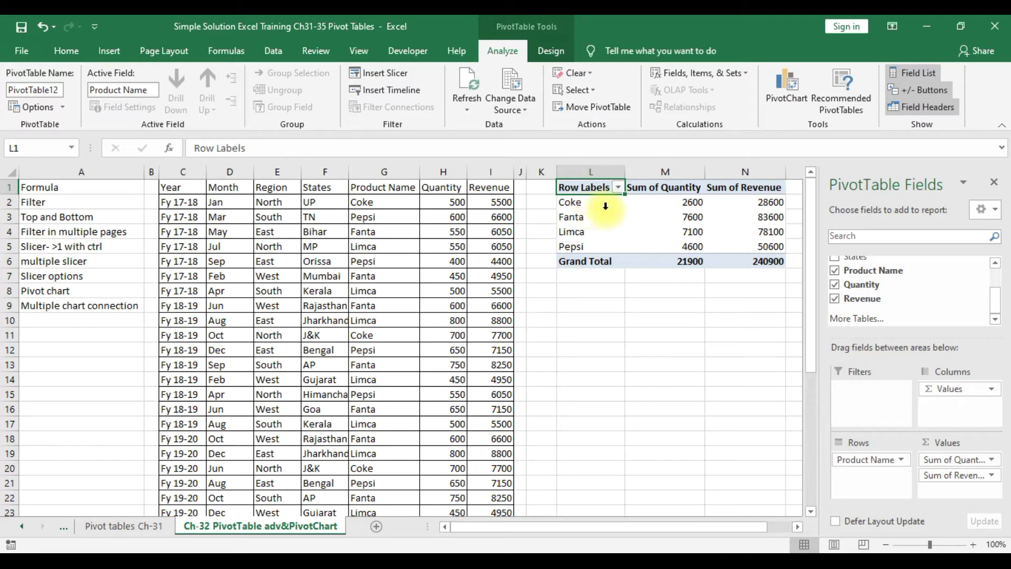
Change the PivotTable's Quantity field to be summarized by Average instead of Sum.
mouse_move(692, 207)
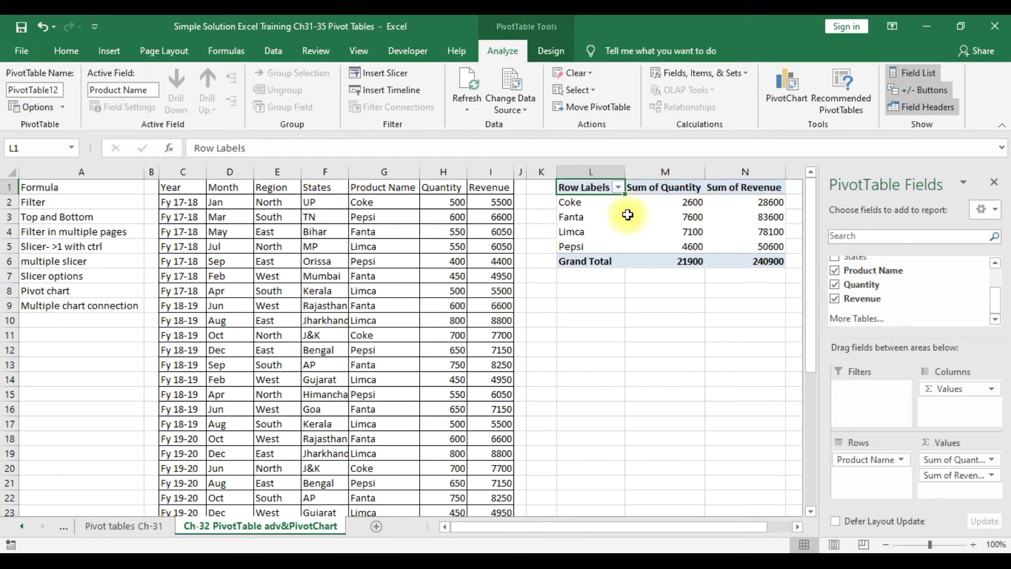
mouse_move(627, 214)
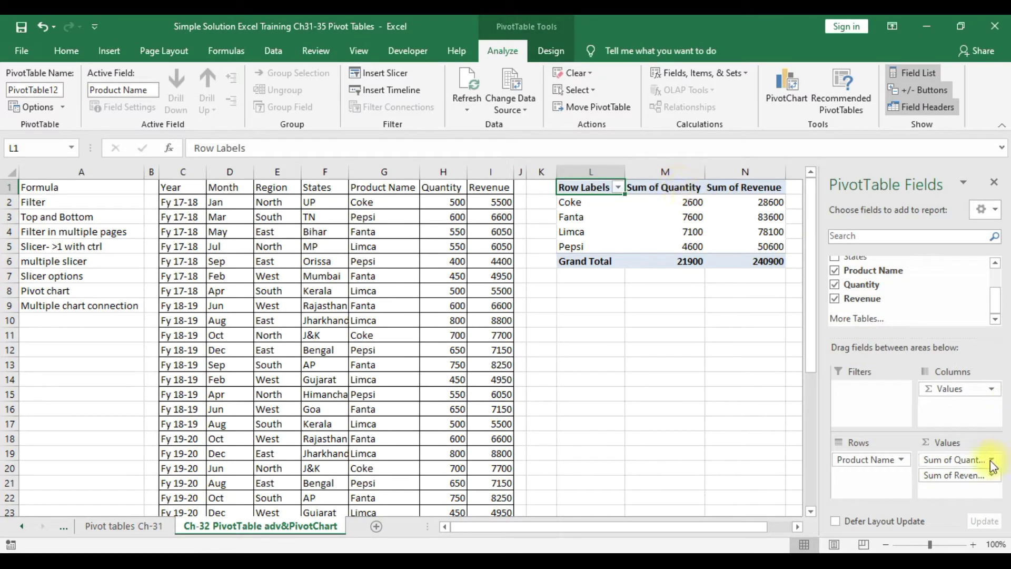
click(947, 459)
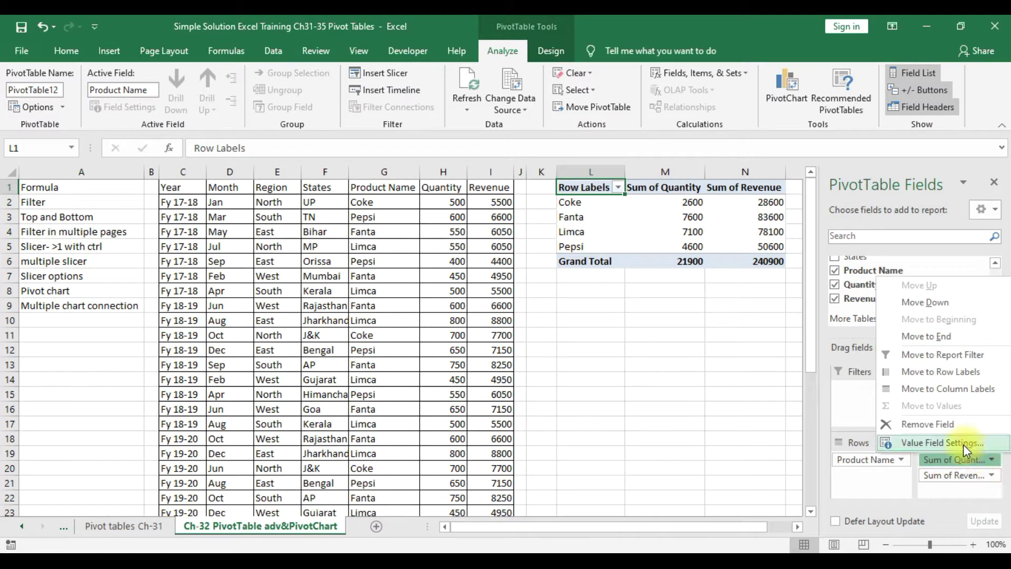
click(962, 443)
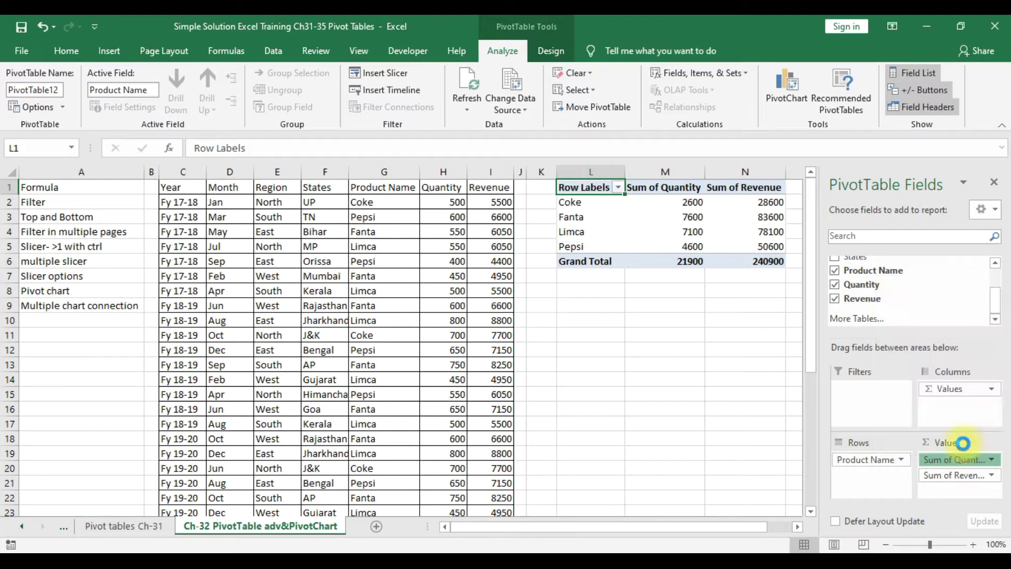
drag(758, 150, 854, 107)
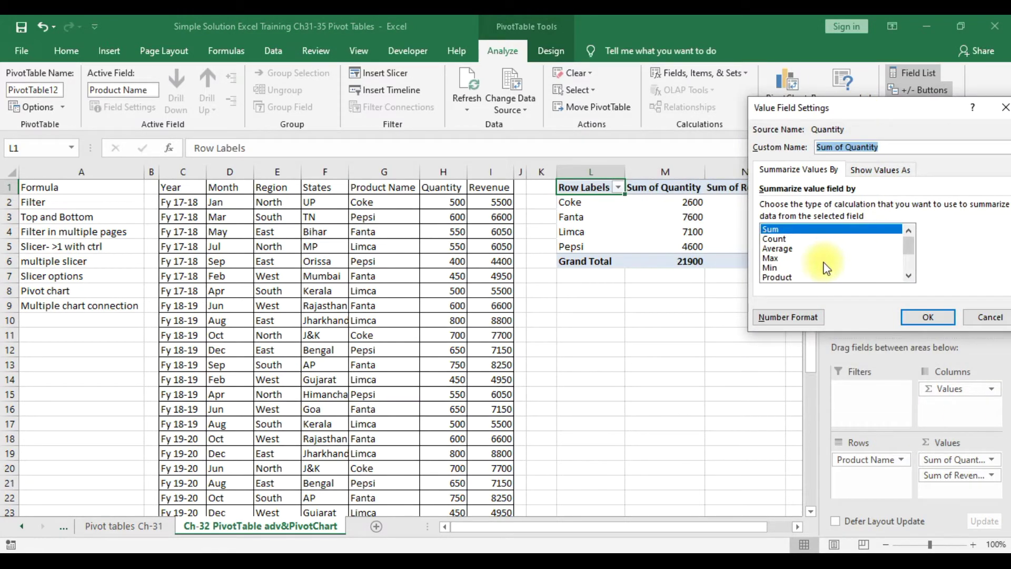
click(787, 249)
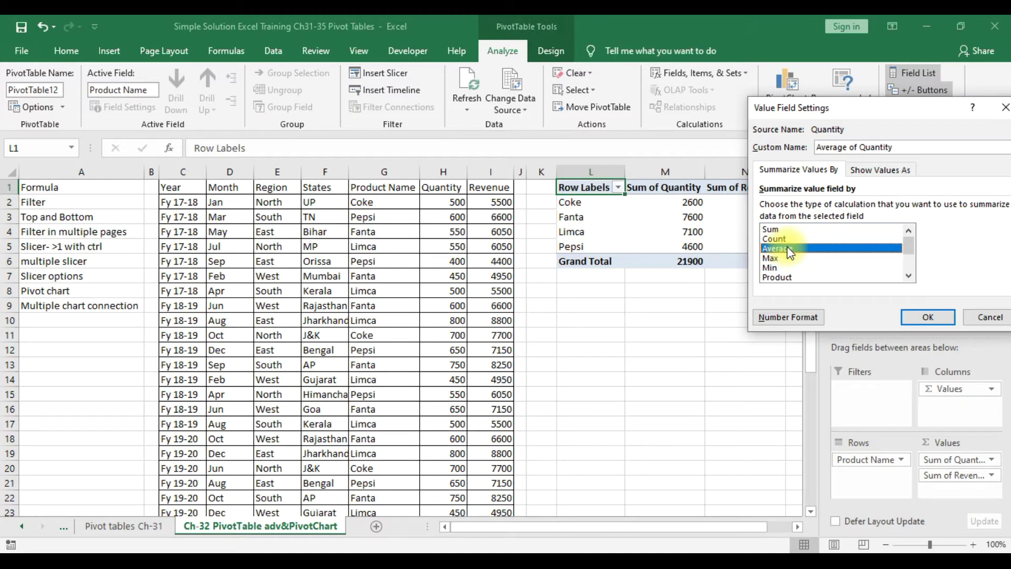
click(929, 317)
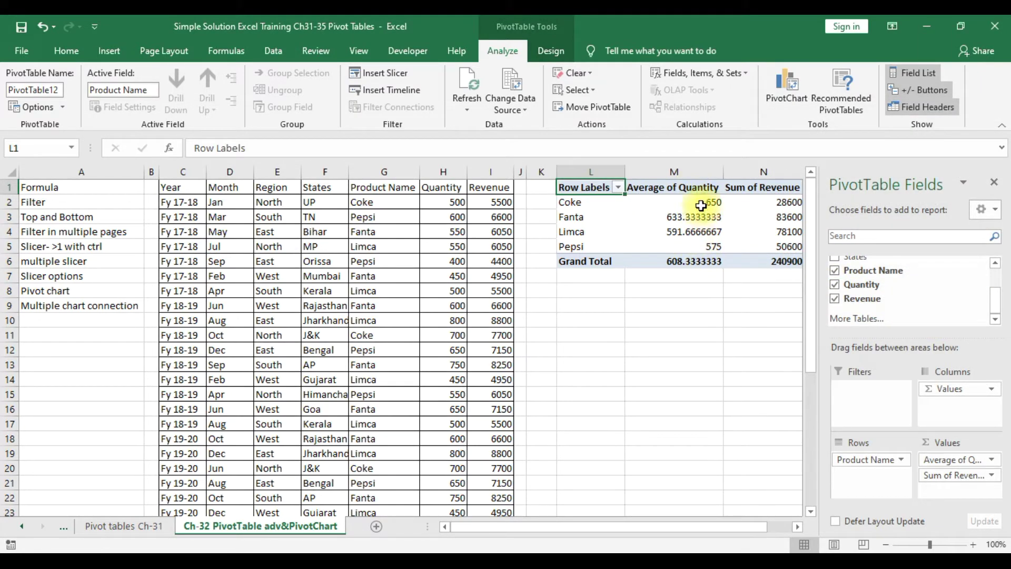
Format the average quantity values in M2:M6 to show two decimal places.
drag(701, 205, 706, 262)
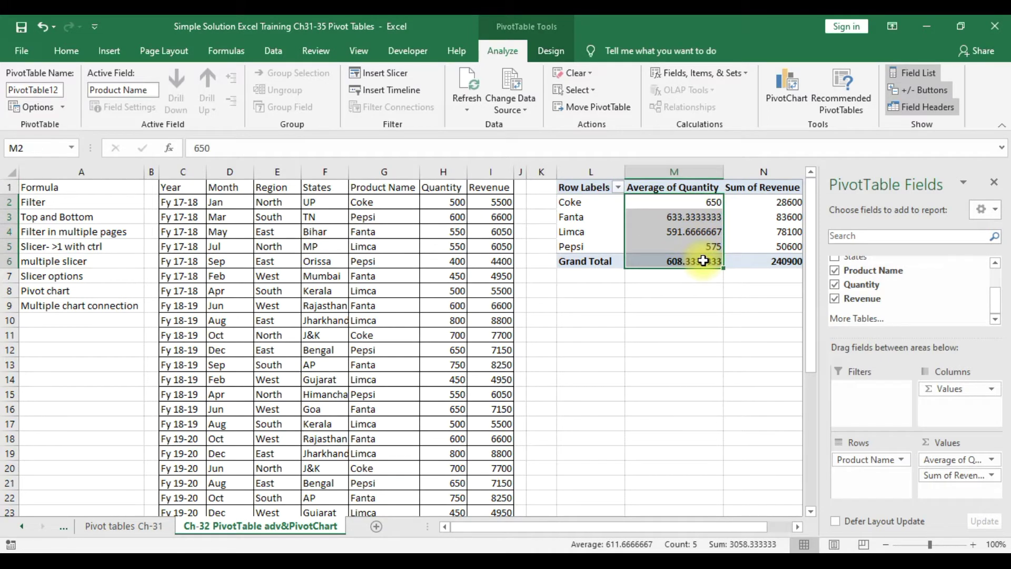
click(64, 53)
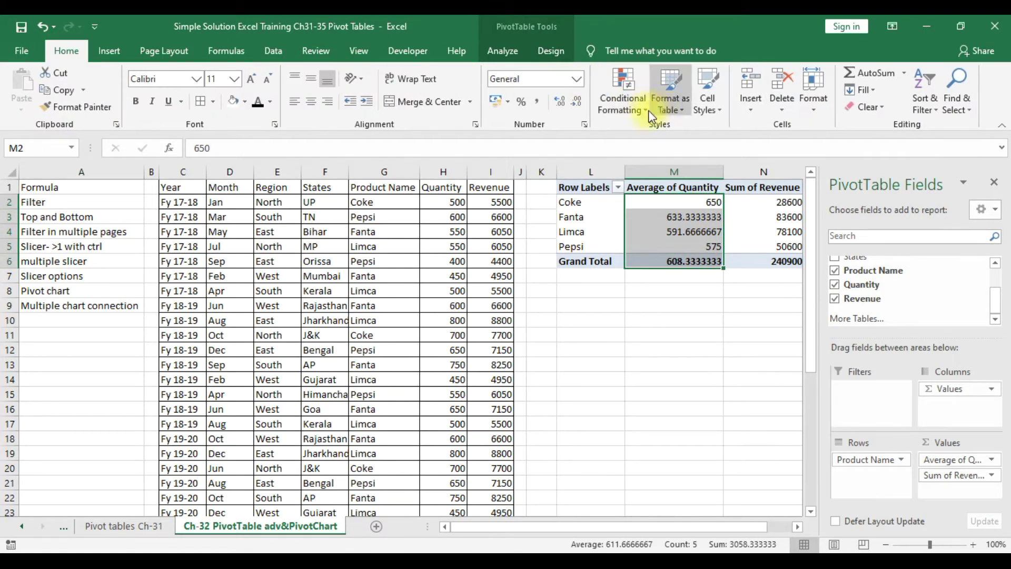
click(576, 105)
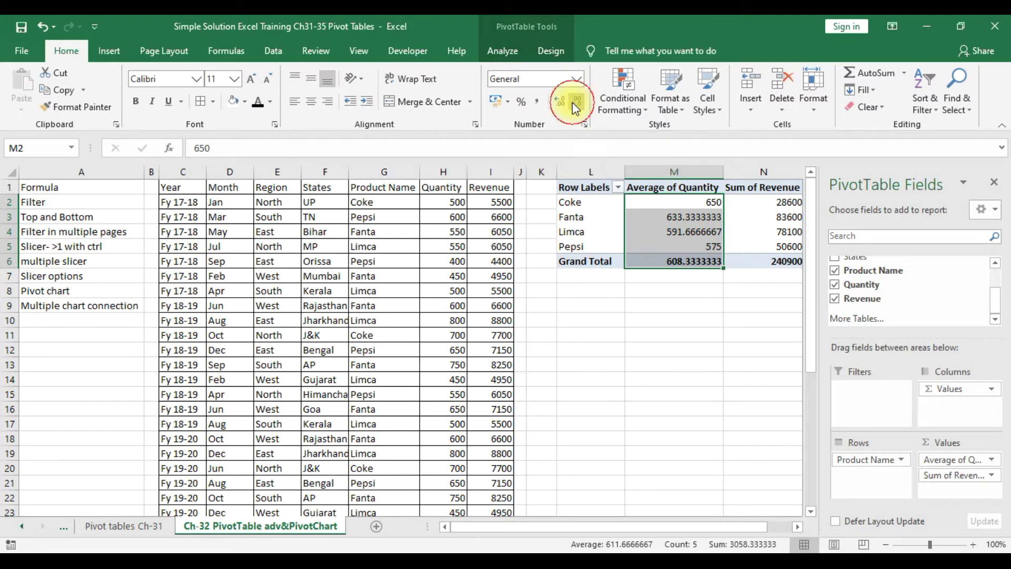
click(561, 105)
click(561, 104)
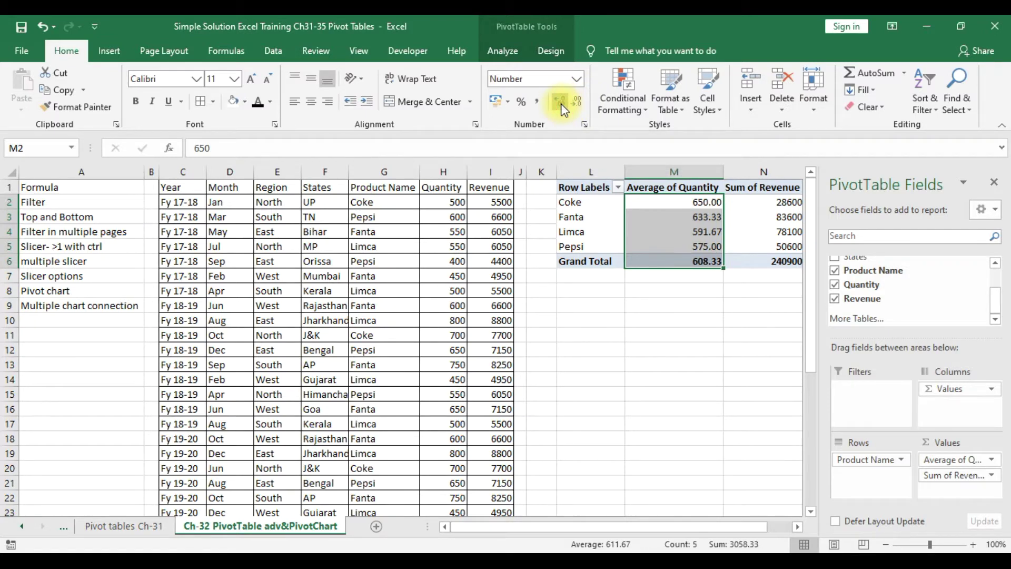
Change the PivotTable's Revenue field to be summarized by Max.
click(754, 189)
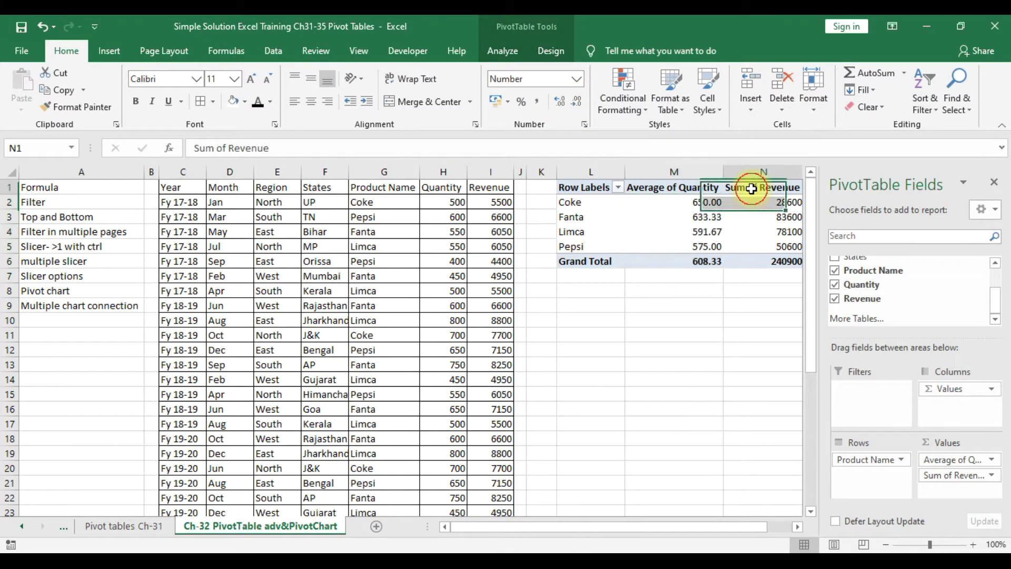
click(990, 475)
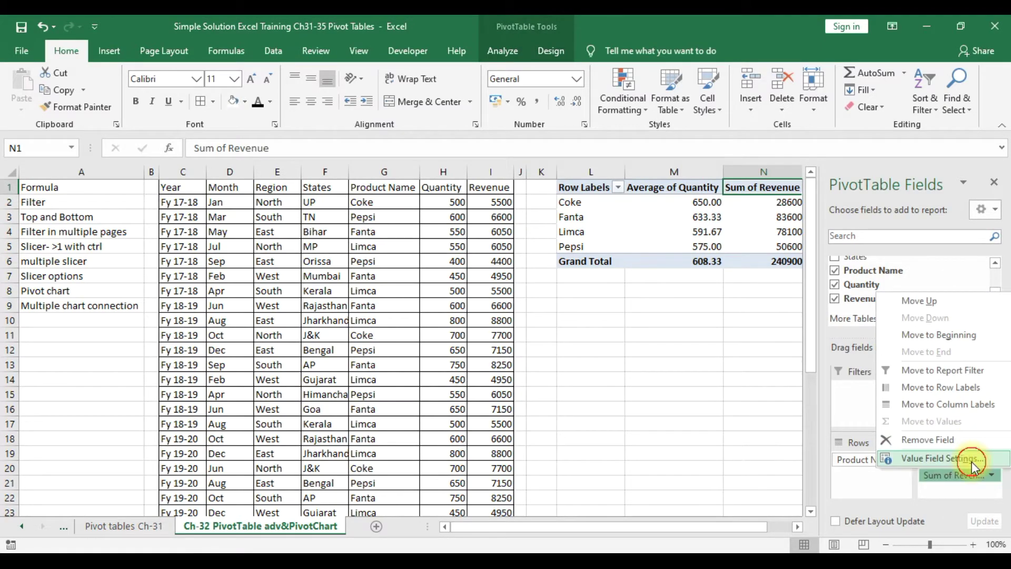
click(971, 459)
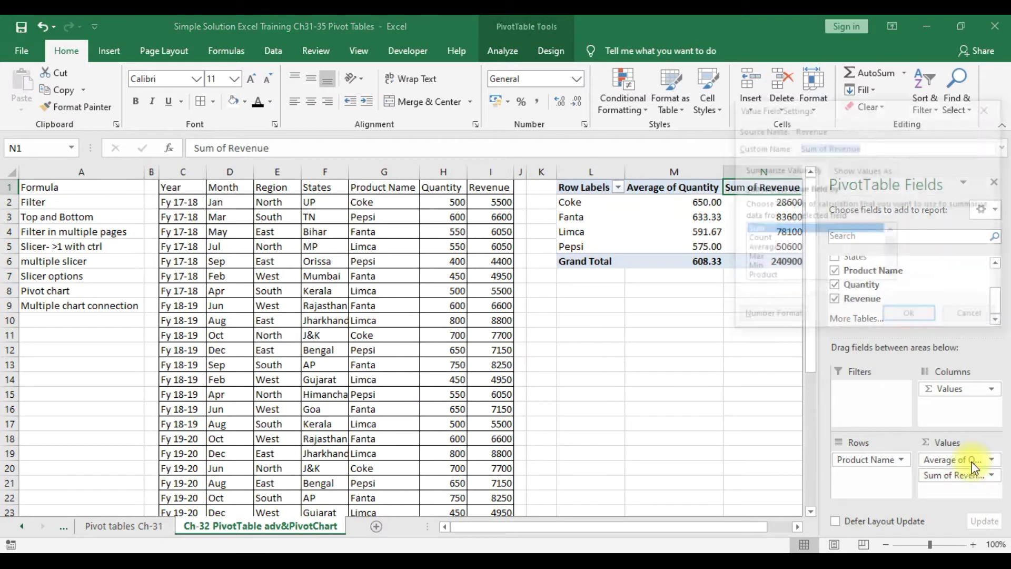
click(764, 258)
click(911, 317)
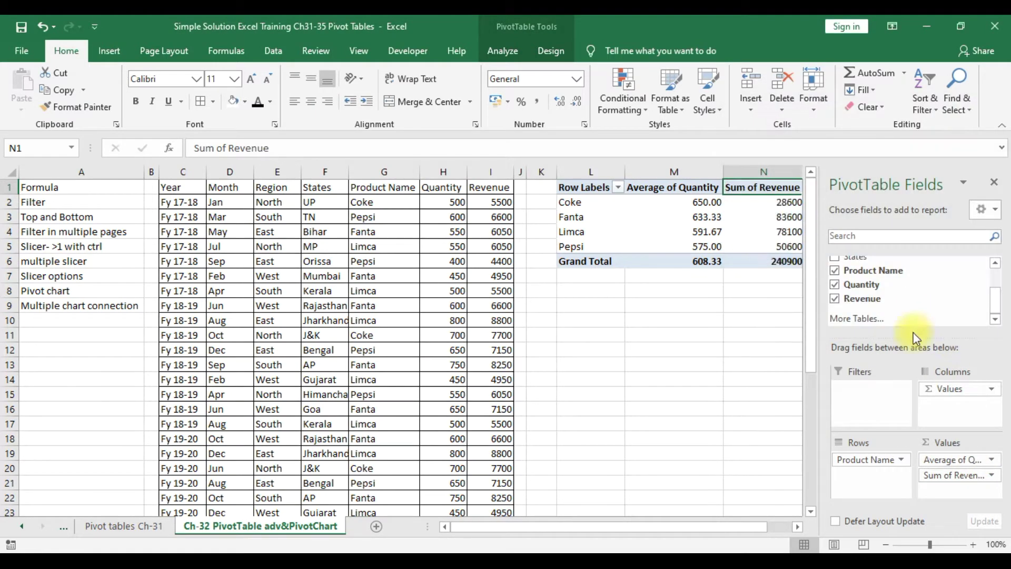
drag(686, 527, 767, 516)
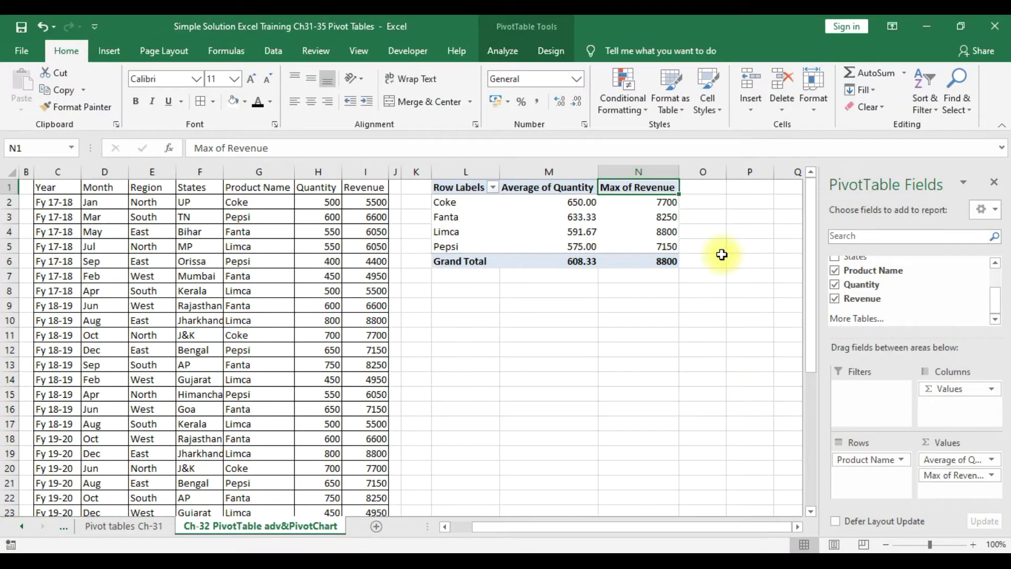
Examine the calculation types offered for the Quantity value field, leaving its settings unchanged.
click(976, 460)
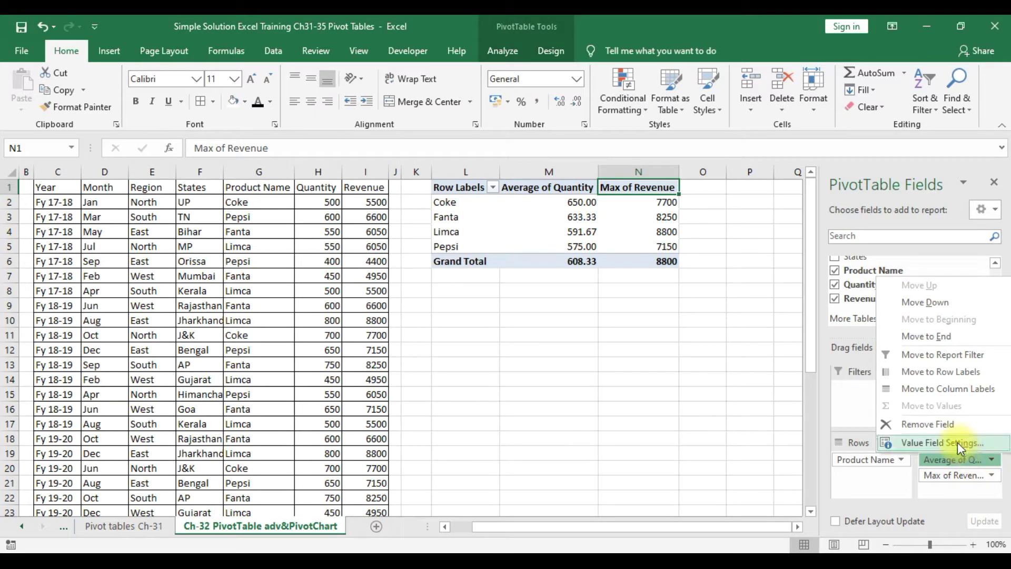
click(957, 442)
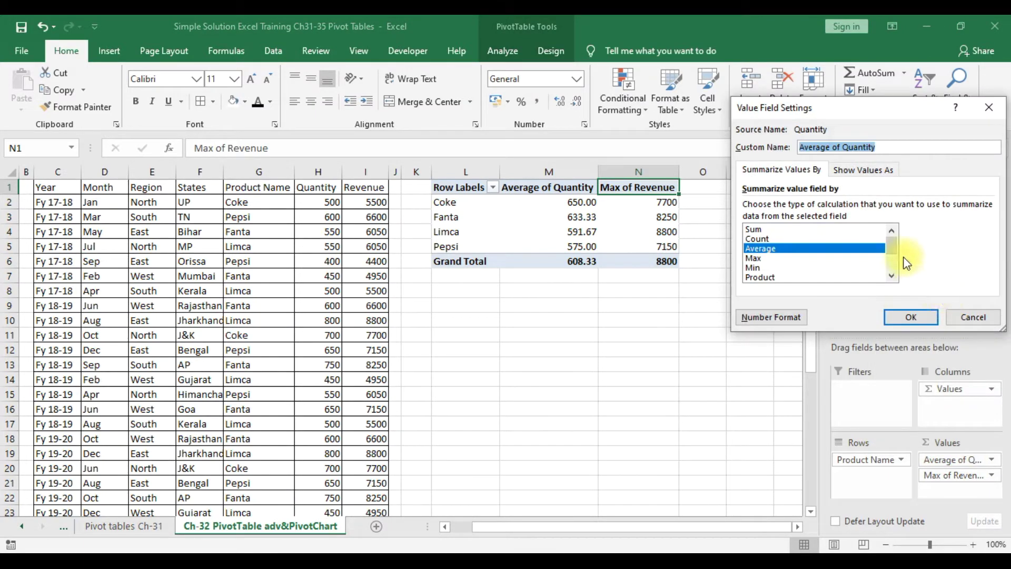
drag(893, 245, 893, 224)
click(973, 317)
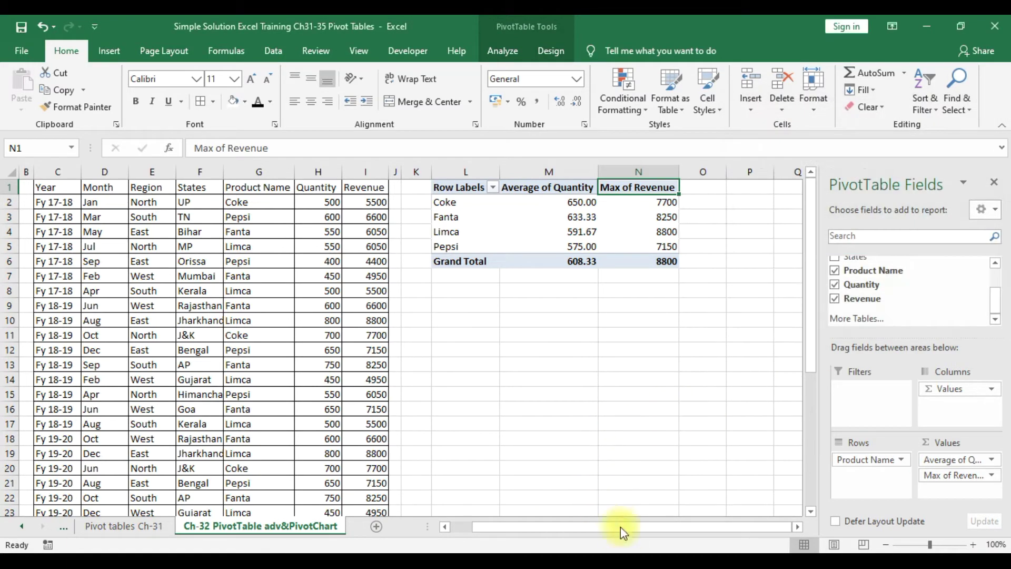
drag(657, 526, 614, 528)
drag(541, 533, 542, 532)
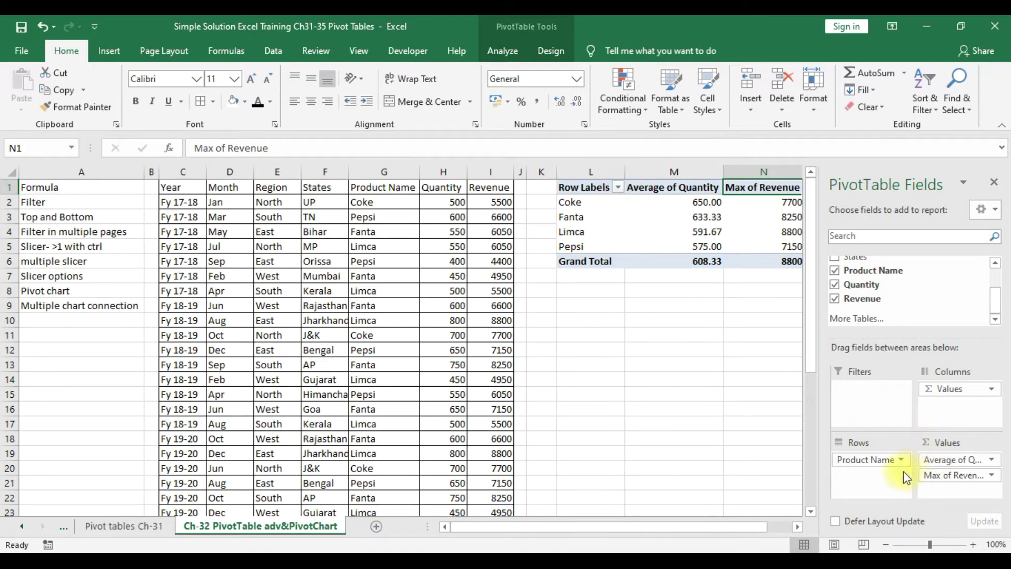
Clear the existing PivotTable fields and rebuild it with States as rows and the sums of Quantity and Revenue as values.
drag(970, 390, 947, 295)
drag(858, 461, 909, 287)
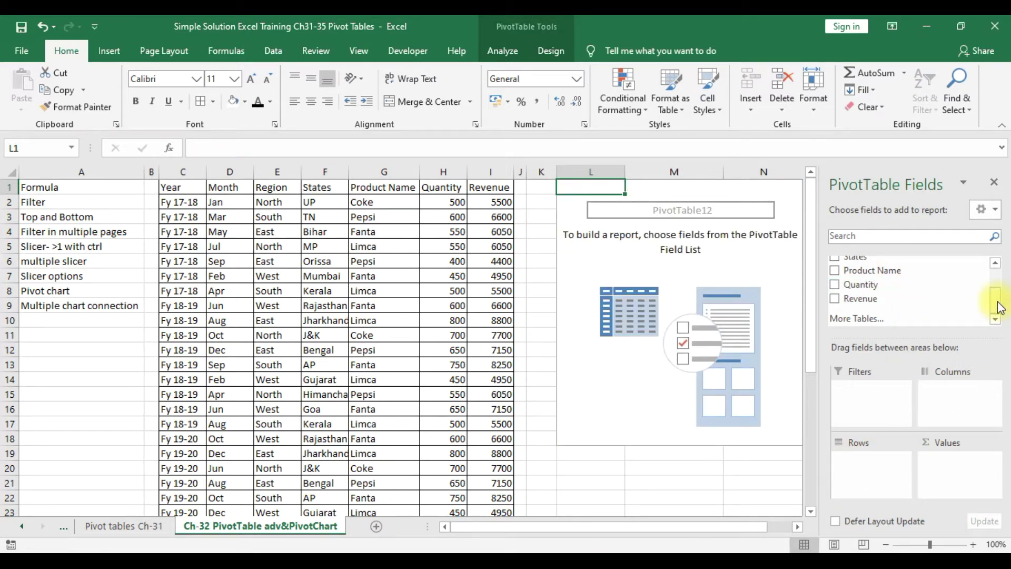
drag(999, 308, 1007, 284)
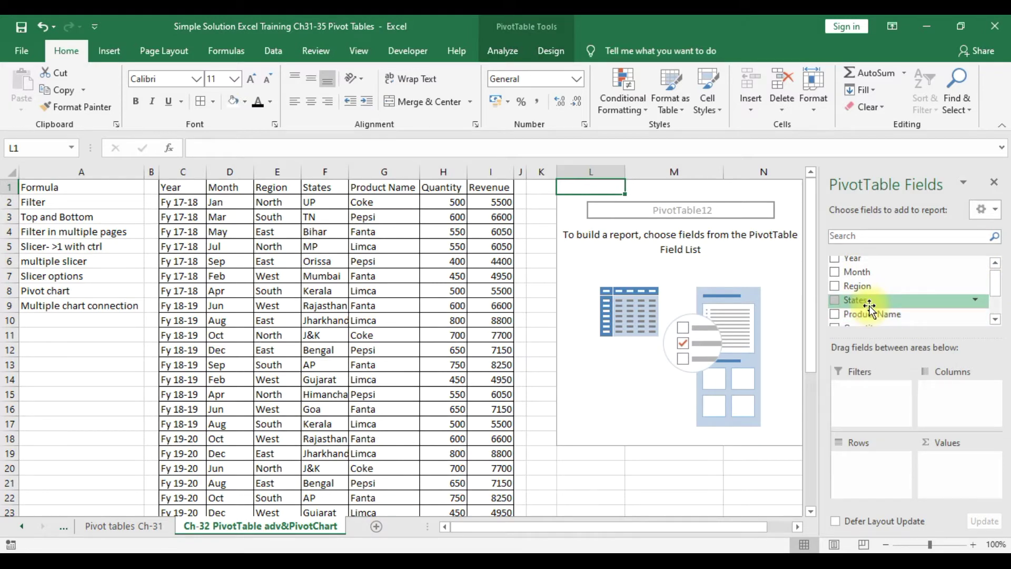
drag(868, 305, 879, 472)
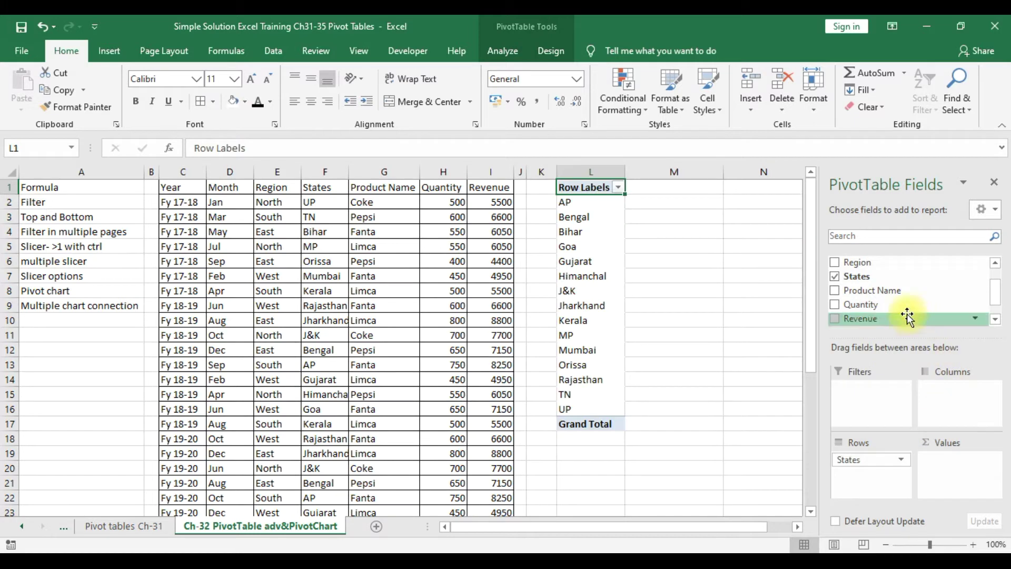
drag(882, 308, 968, 461)
drag(876, 319, 953, 475)
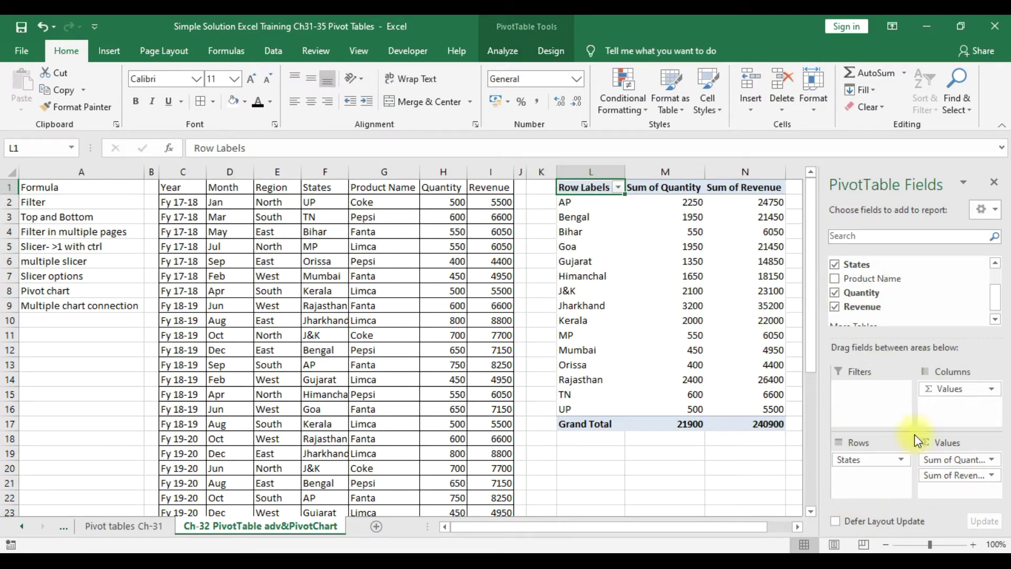
Add Year as a report filter to the PivotTable and restrict the report to Fy 17-18.
drag(994, 289, 994, 266)
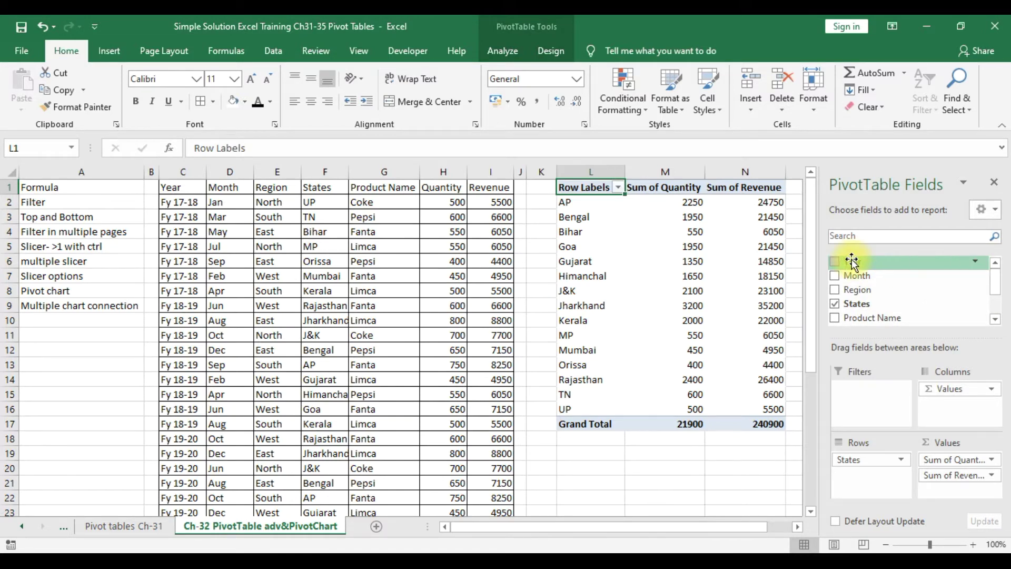
drag(851, 260, 878, 394)
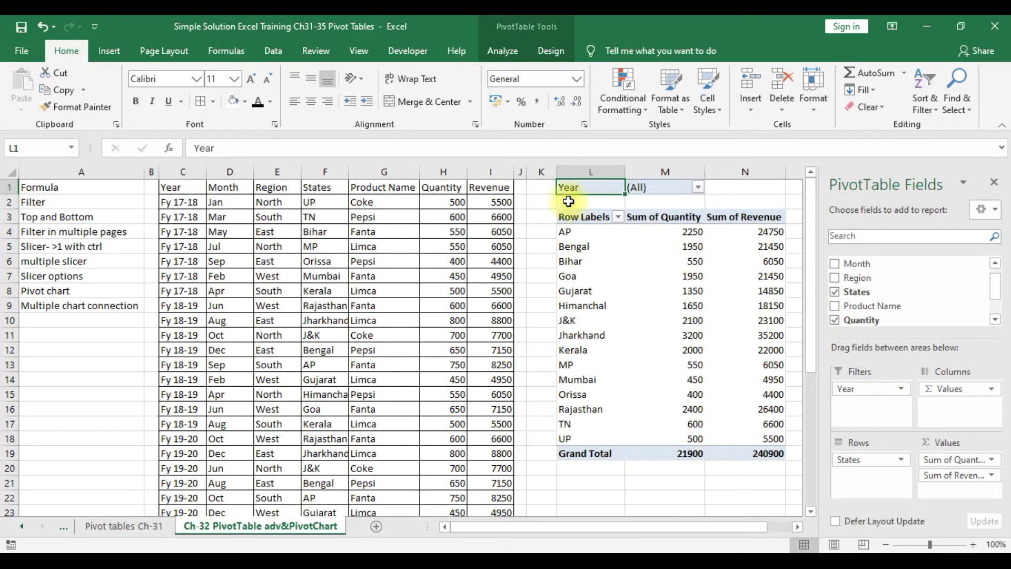
click(698, 187)
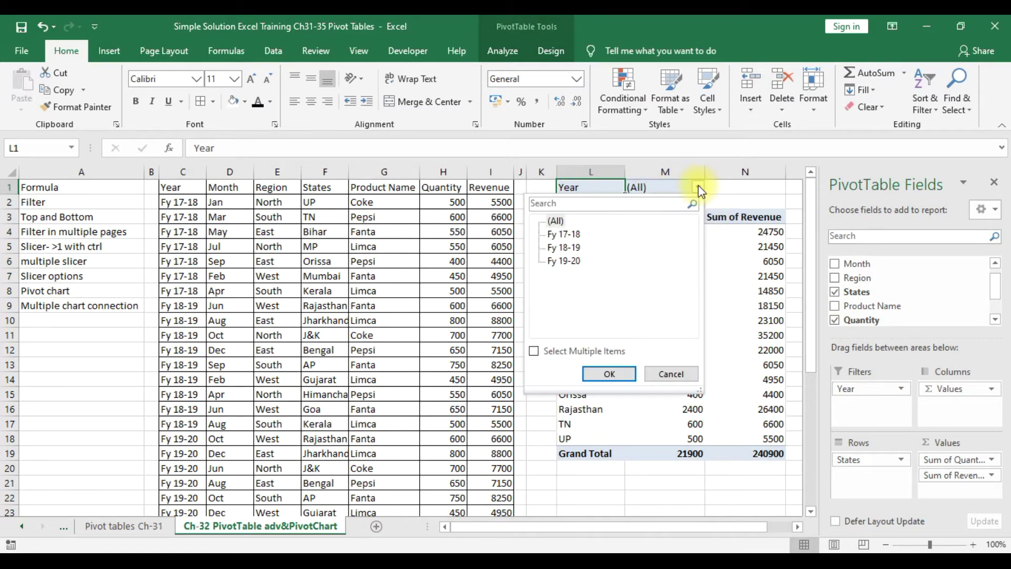
click(566, 234)
click(609, 373)
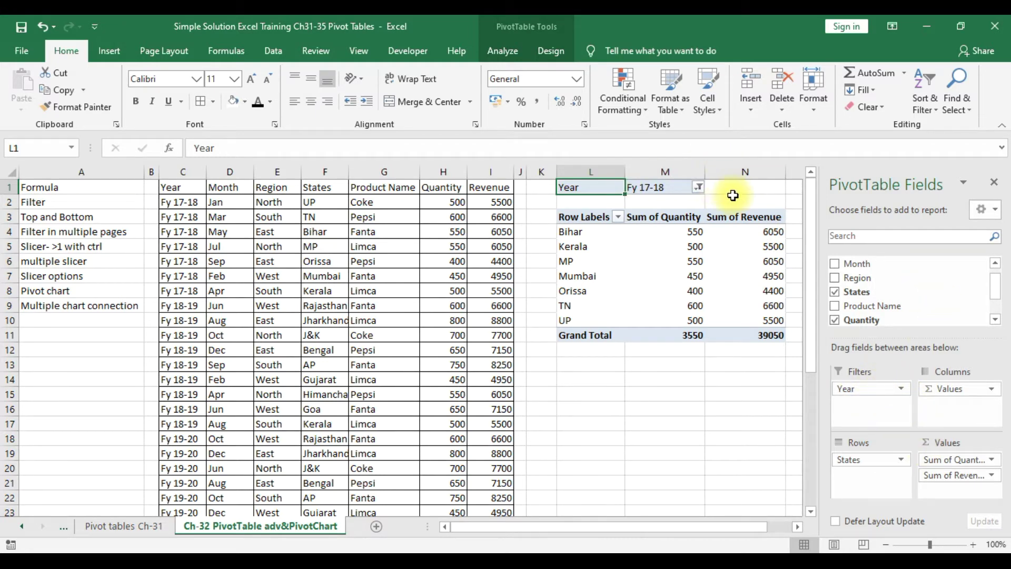
Enable multiple selection in the Year report filter and include Fy 17-18, Fy 18-19 and Fy 19-20.
click(699, 186)
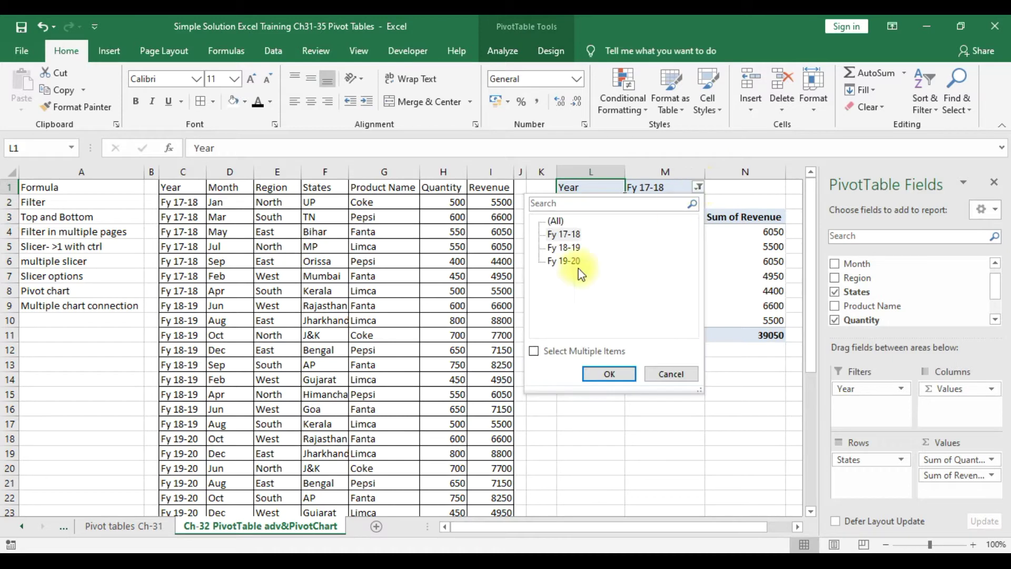
click(534, 350)
click(549, 247)
click(549, 262)
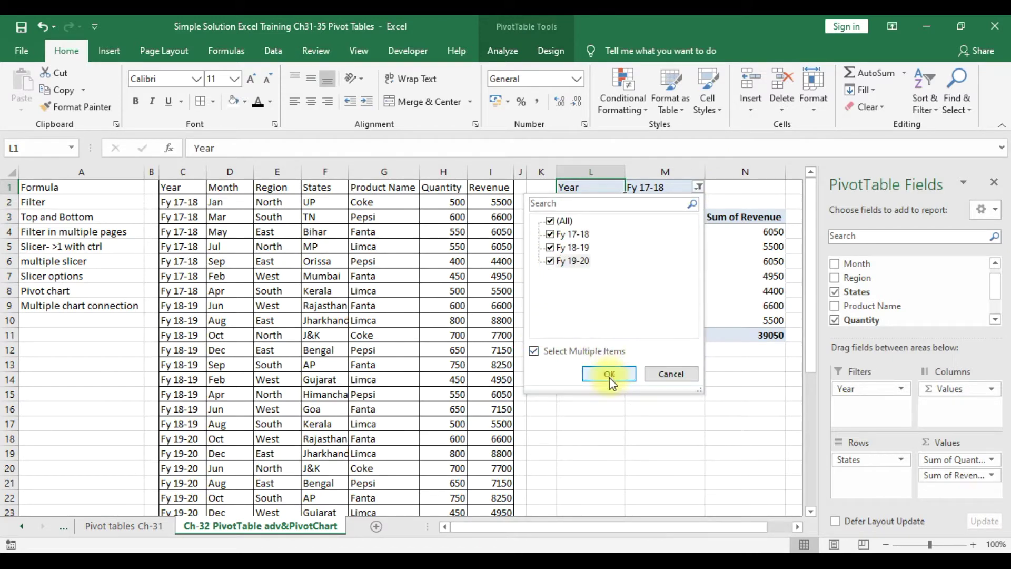
click(608, 375)
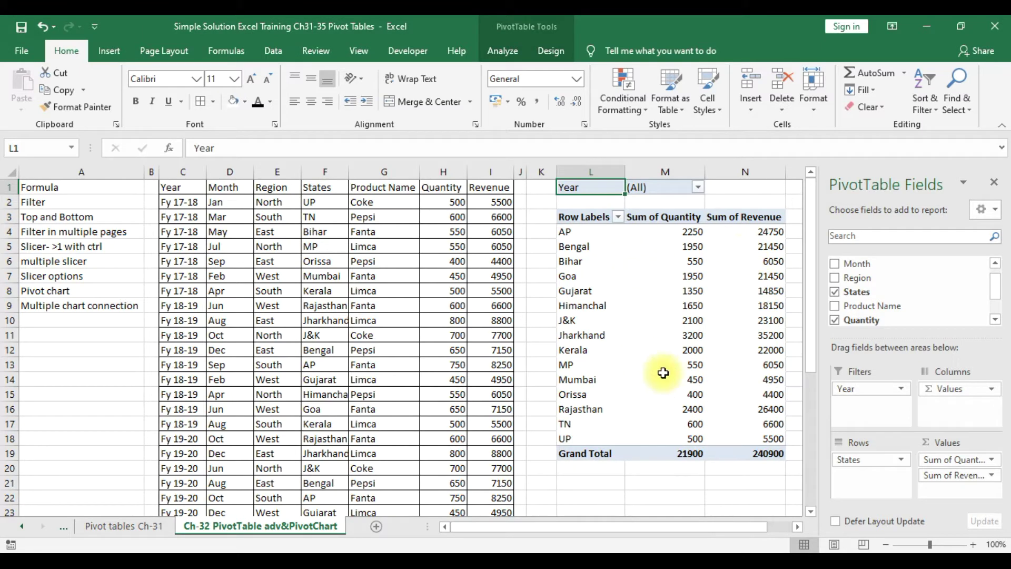
Apply a Top 10 value filter to the States row labels that shows the top 3 items by Sum of Quantity.
click(618, 217)
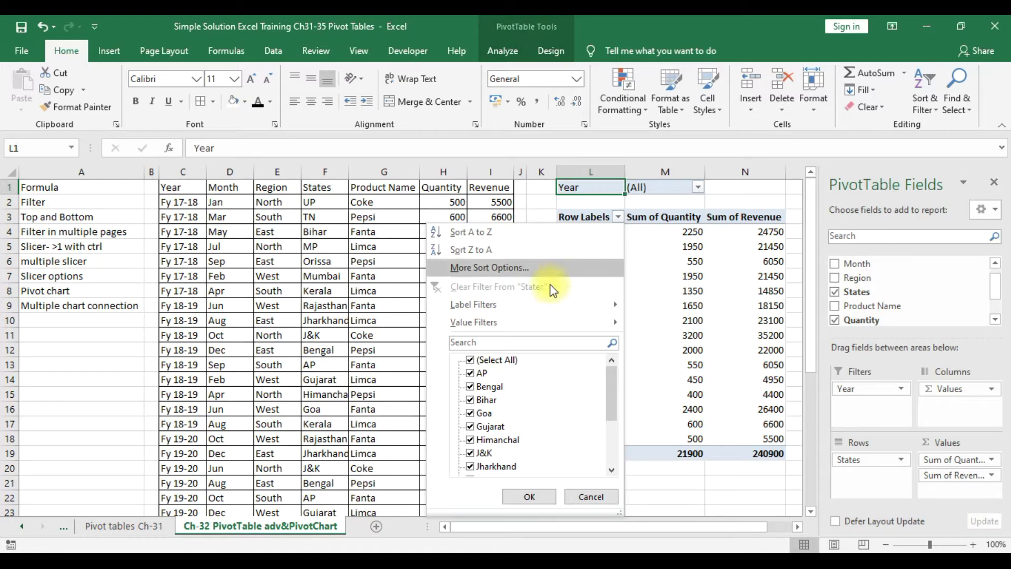
mouse_move(534, 325)
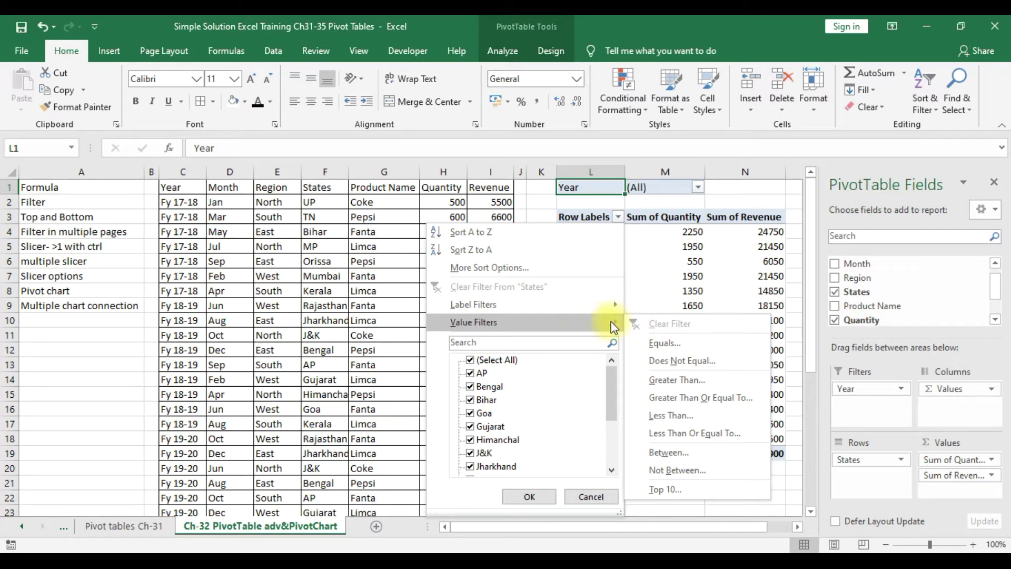
click(684, 488)
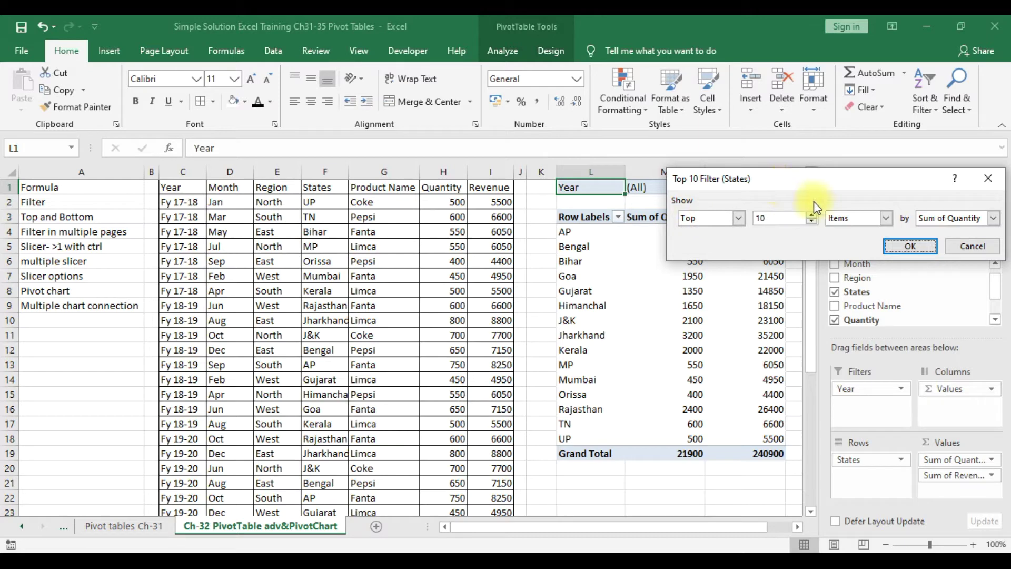
click(811, 215)
key(BackSpace)
text(3)
click(920, 249)
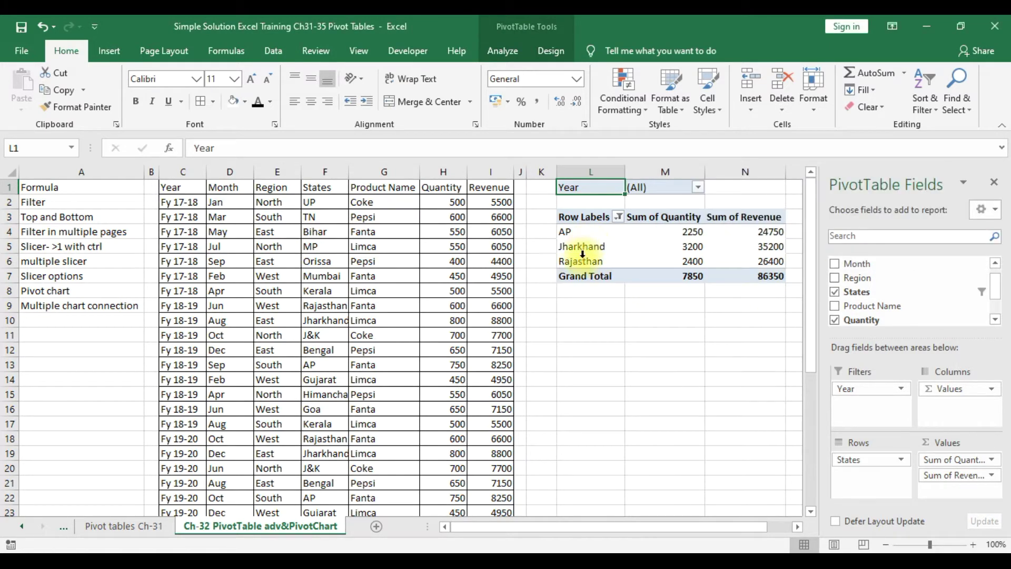
Change the States value filter to show the bottom 3 items by Sum of Quantity.
click(618, 217)
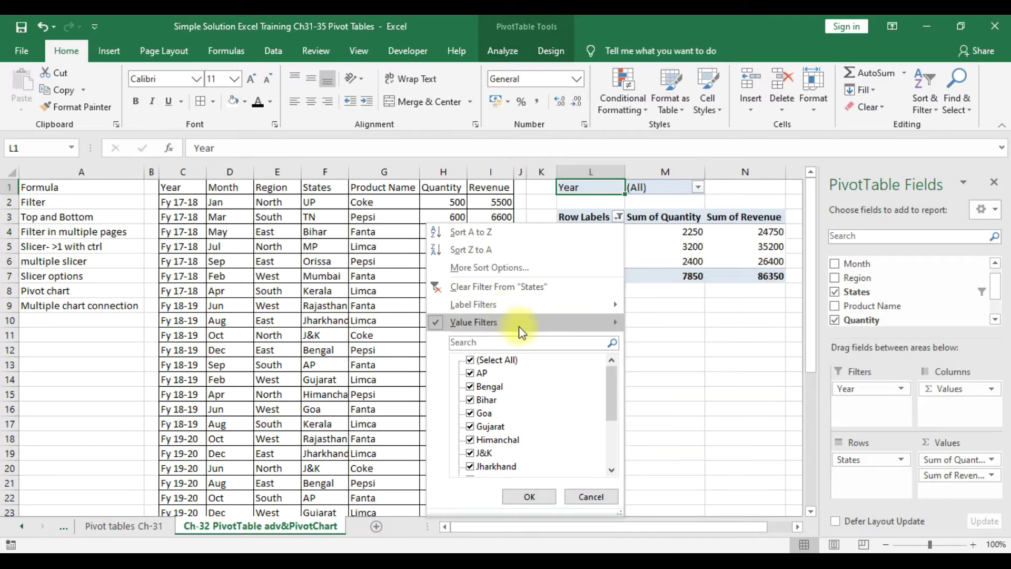
click(703, 487)
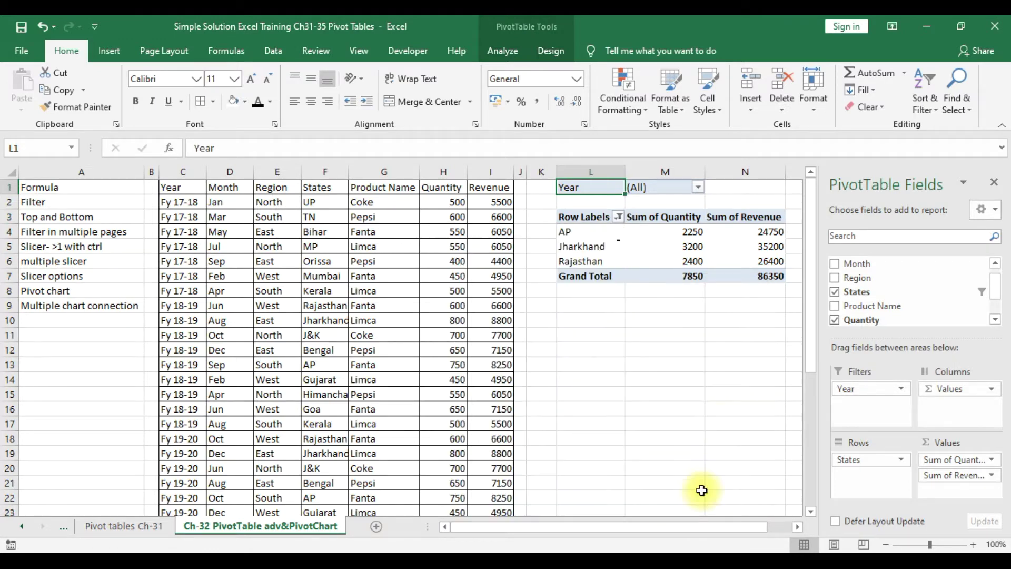
click(740, 219)
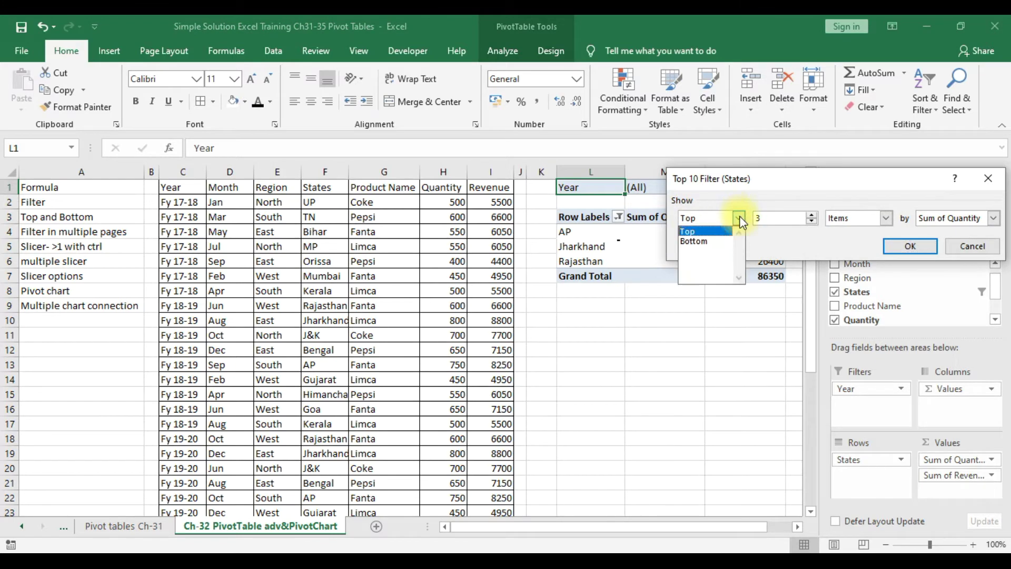
click(710, 241)
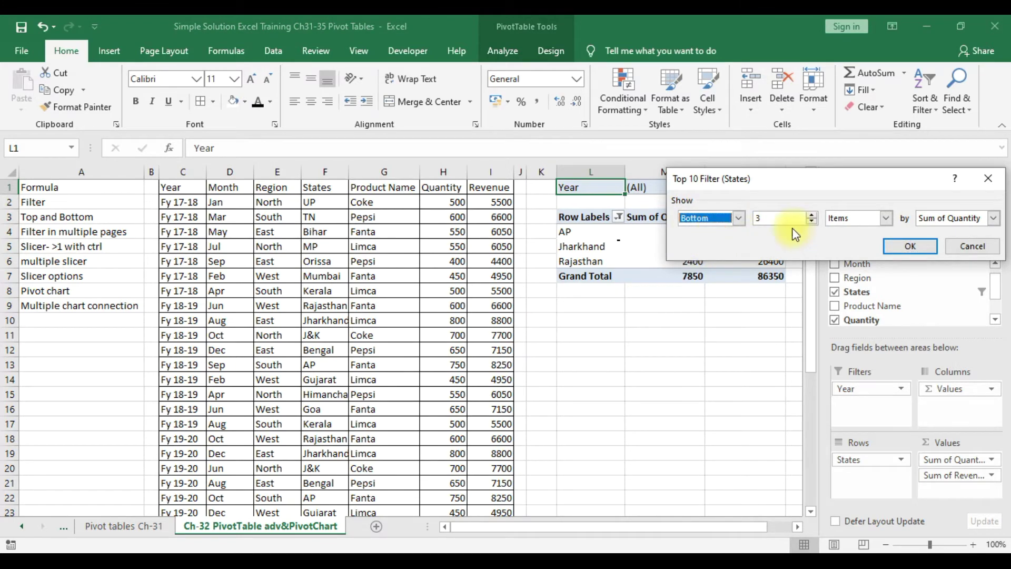
click(923, 249)
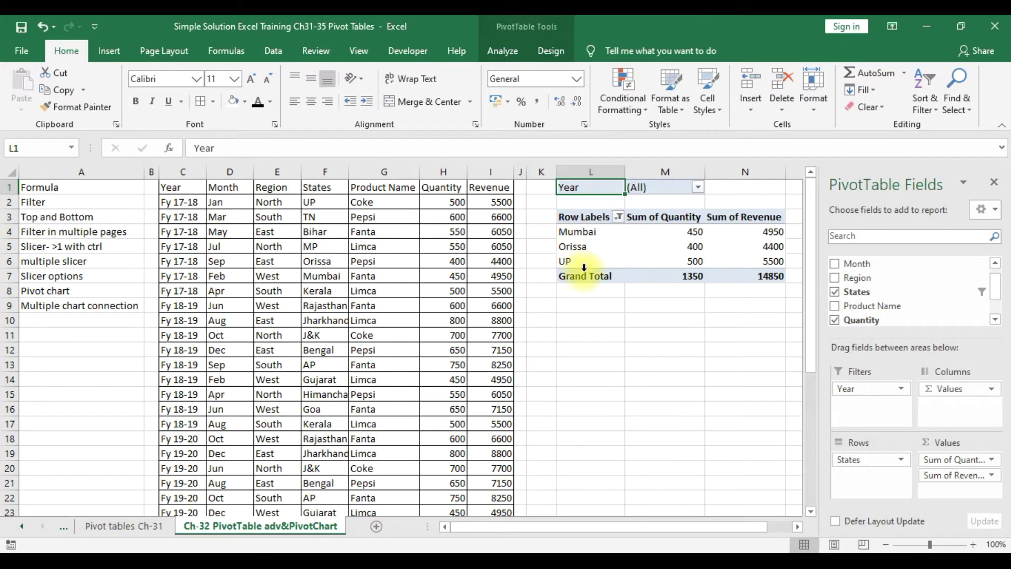
Clear the value filter from the States row labels.
click(619, 217)
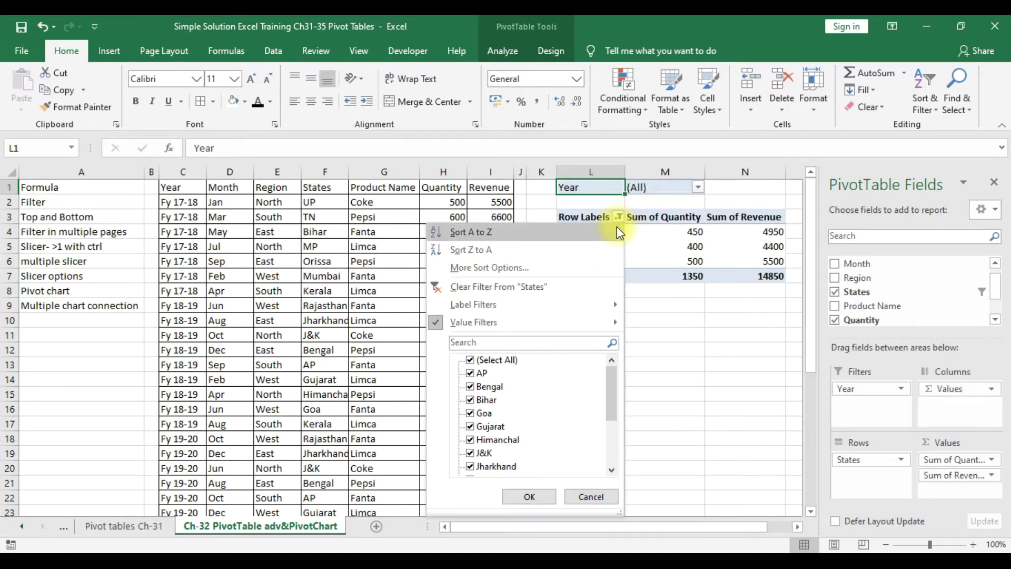
mouse_move(583, 324)
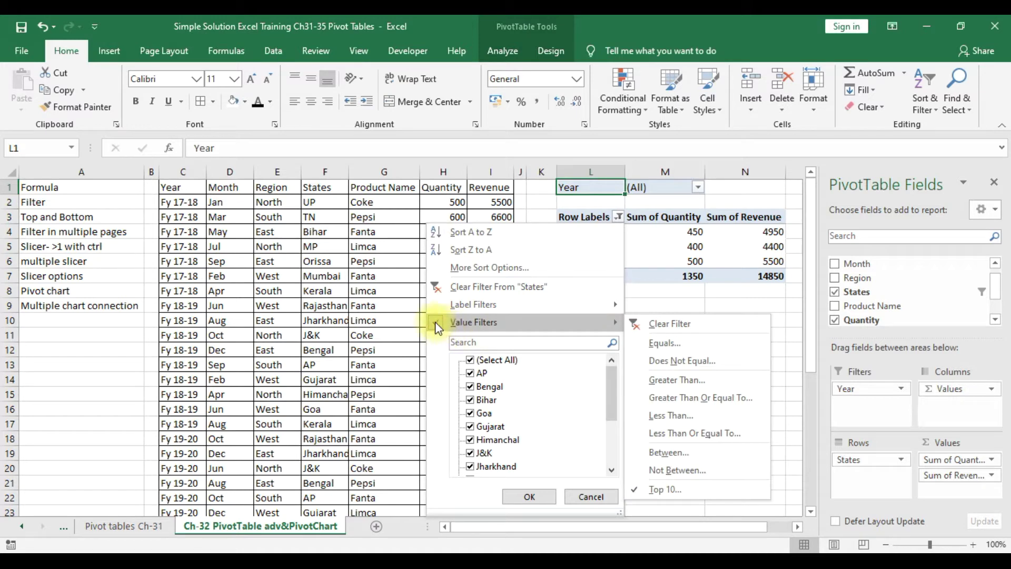
click(479, 286)
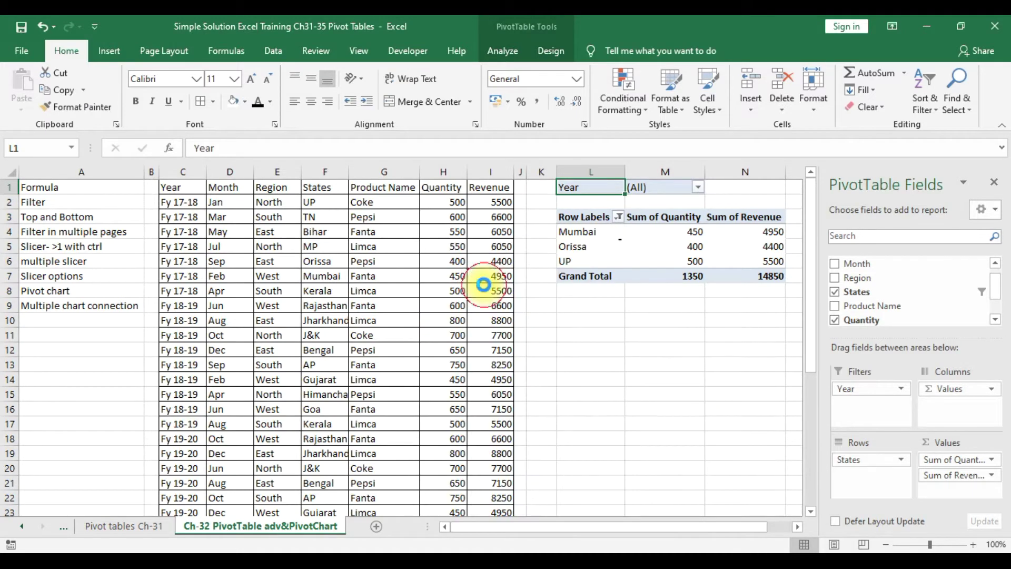
Filter the States row labels to exclude AP, Bengal and Bihar.
click(618, 216)
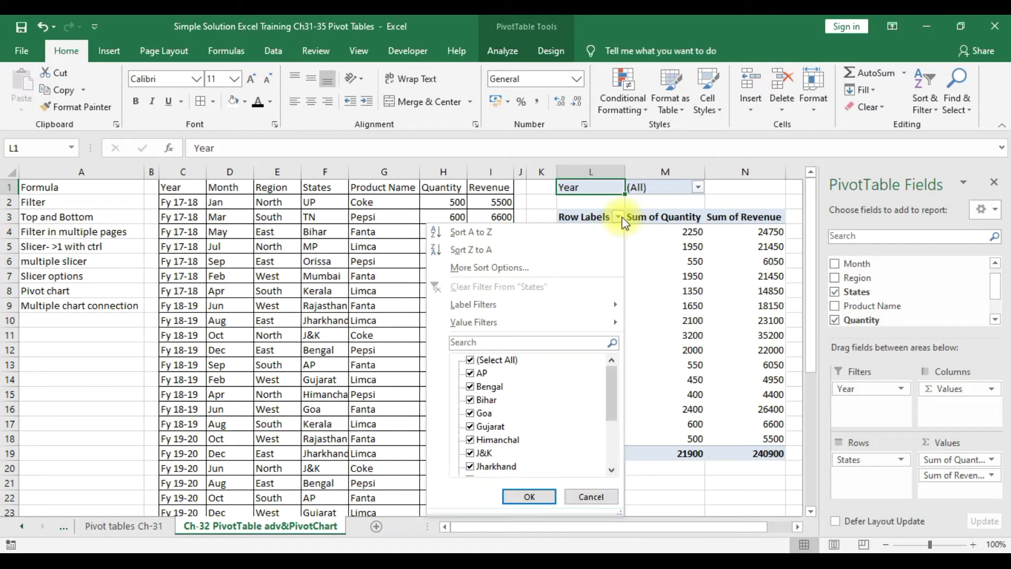
click(470, 373)
click(470, 387)
click(470, 401)
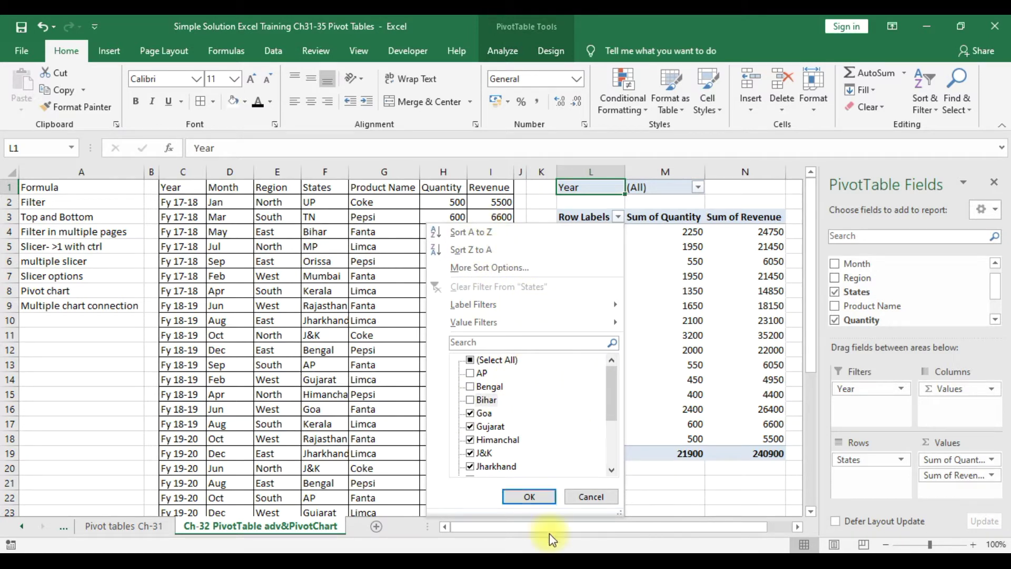
click(529, 497)
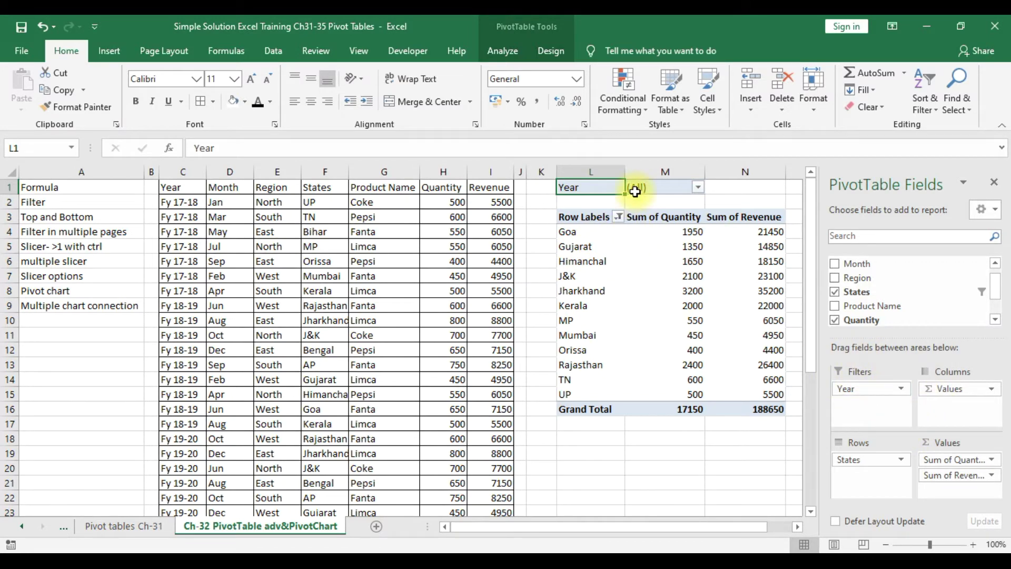
Restrict the Year report filter to Fy 18-19 only.
click(699, 188)
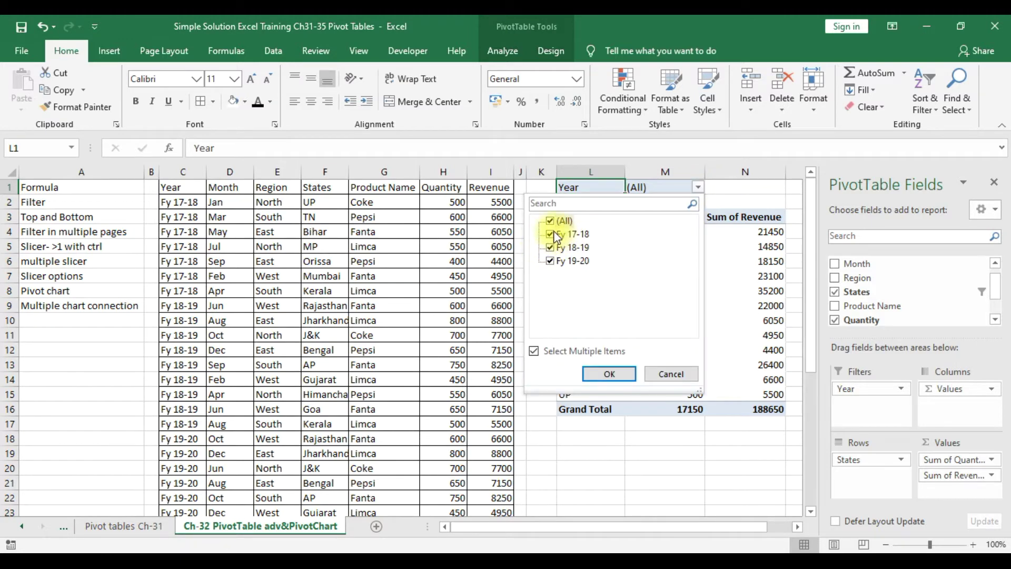
click(549, 221)
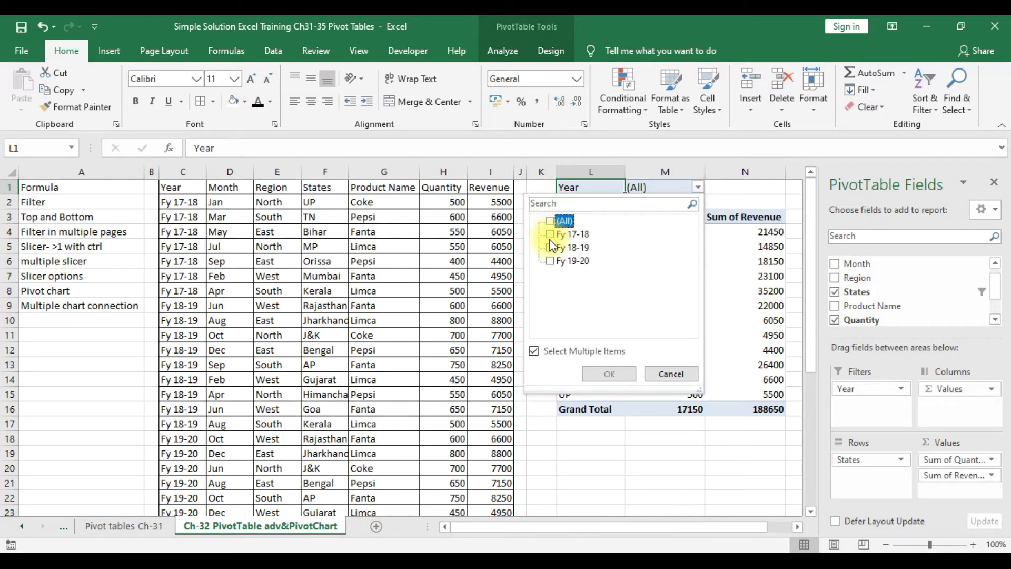
click(549, 247)
click(609, 373)
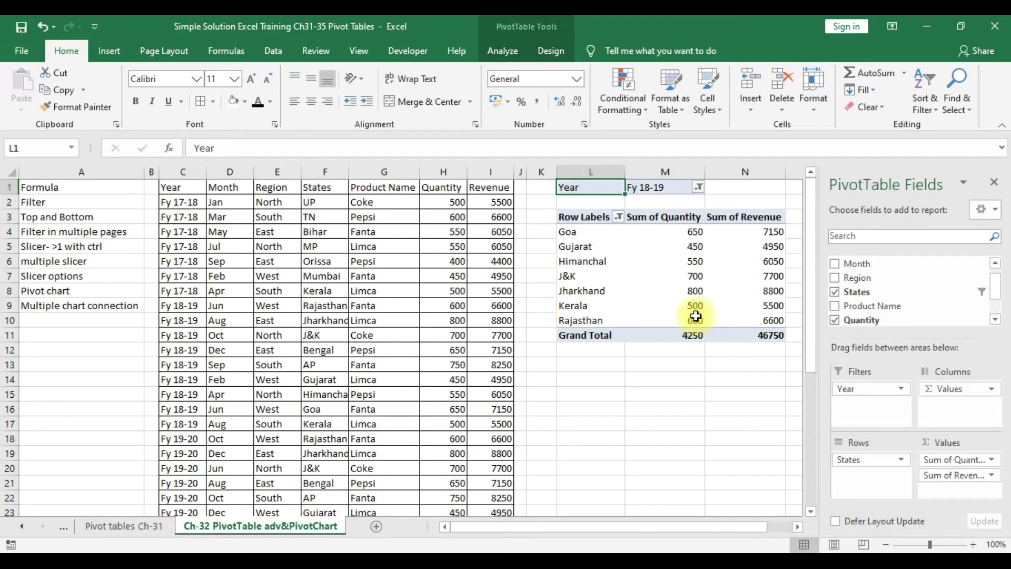
Select a quantity value in the PivotTable and look through its option commands, including Show Report Filter Pages.
click(651, 263)
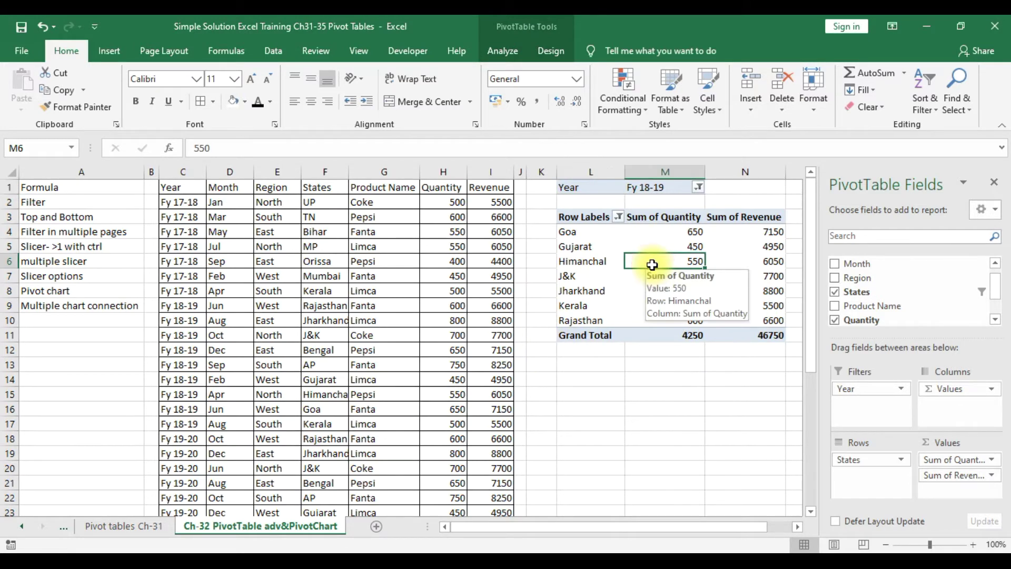
click(657, 230)
mouse_move(657, 230)
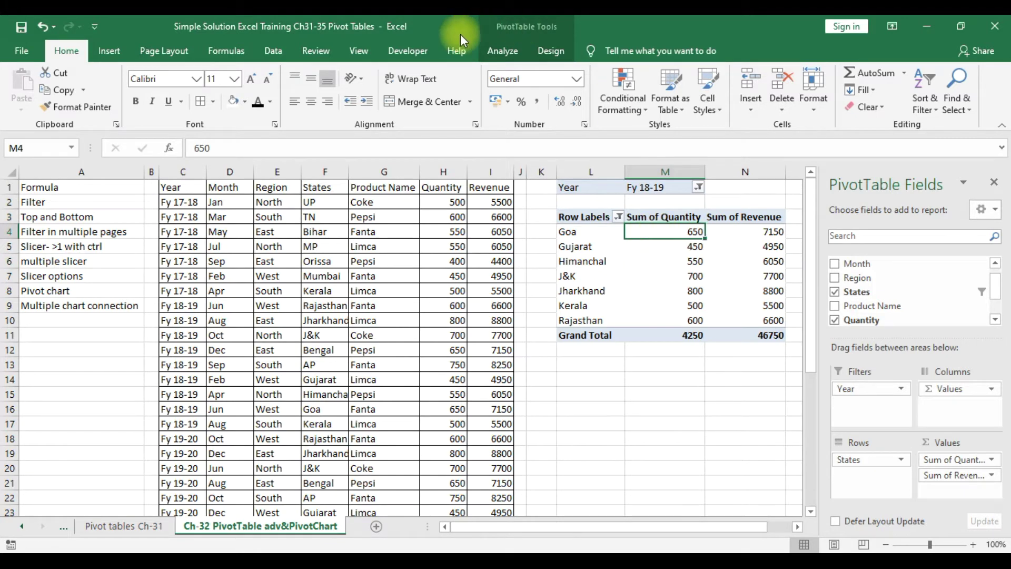
click(502, 51)
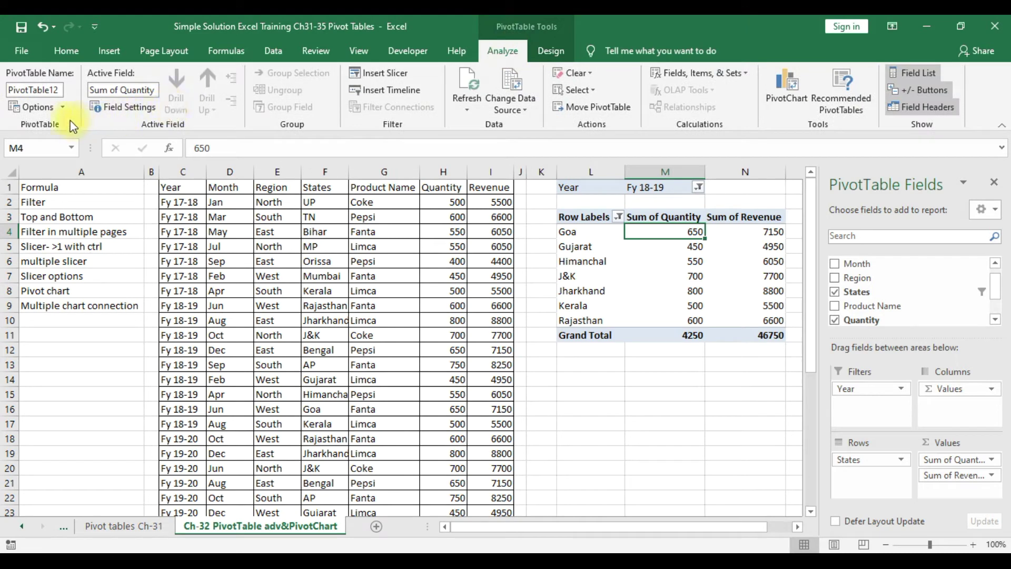
click(64, 107)
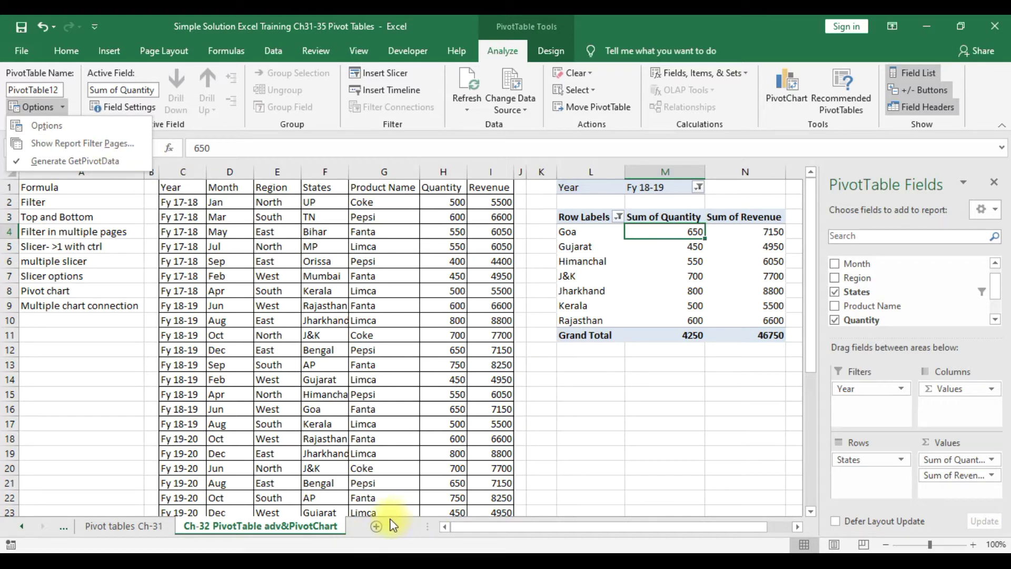
Reset the PivotTable's Year report filter to include all years.
click(698, 188)
click(698, 188)
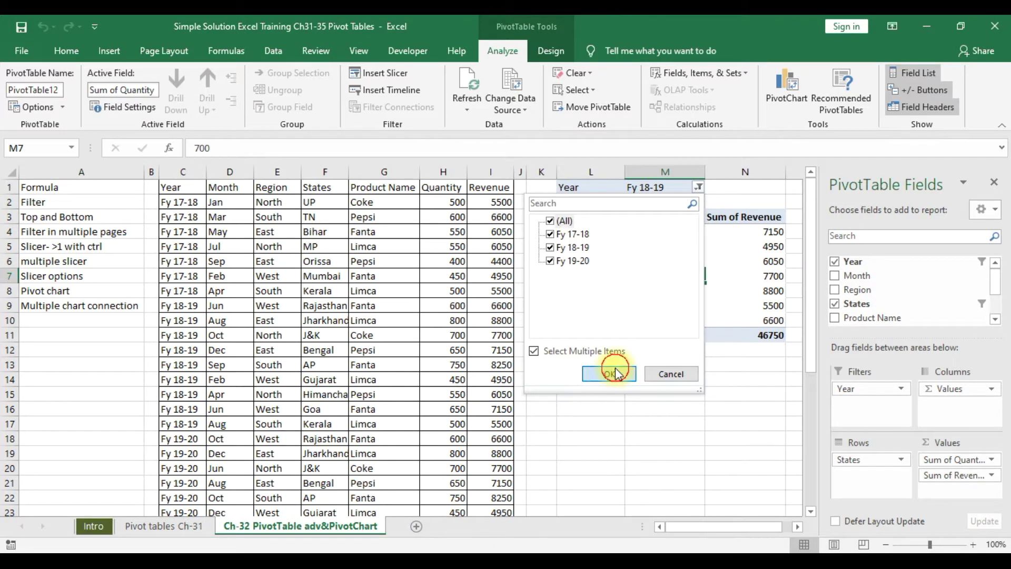
click(616, 372)
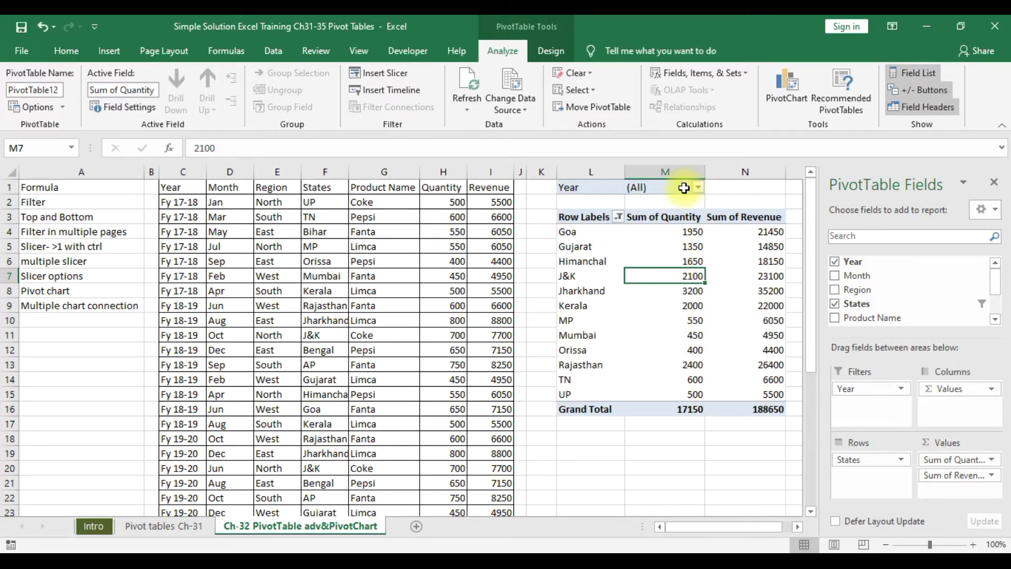
Generate separate report filter pages from the PivotTable for each item of the Year field.
click(62, 108)
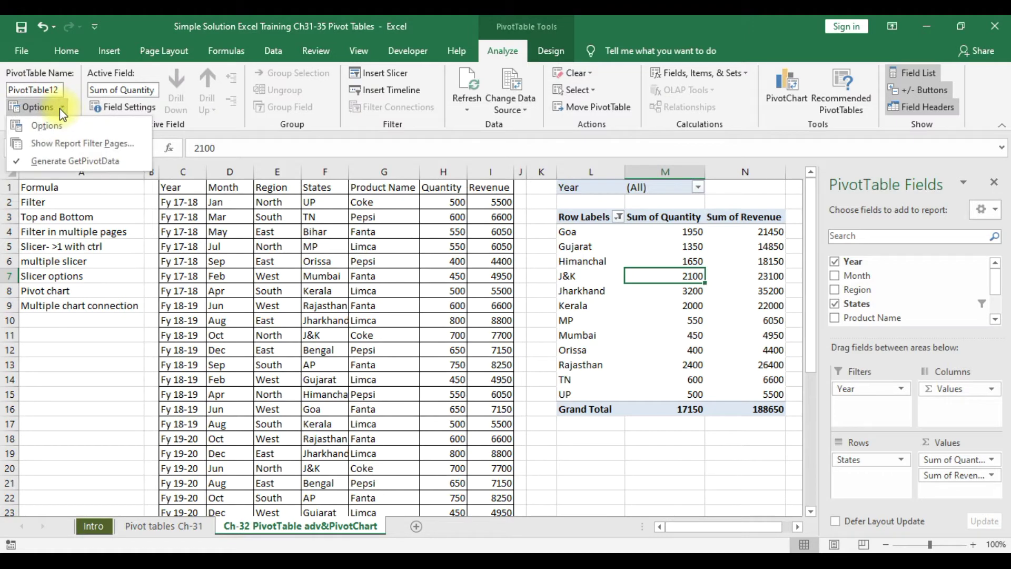
click(57, 146)
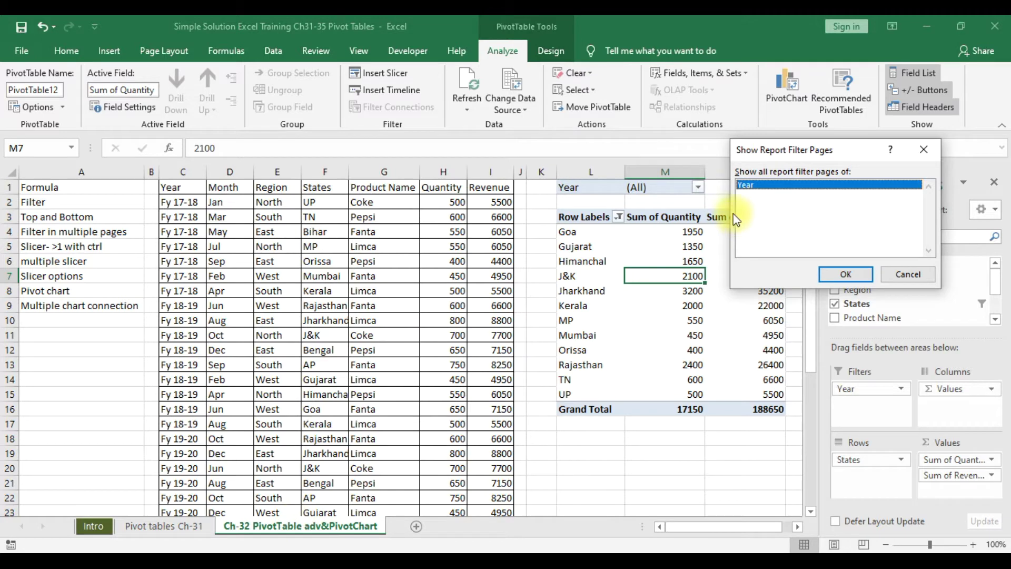
click(845, 275)
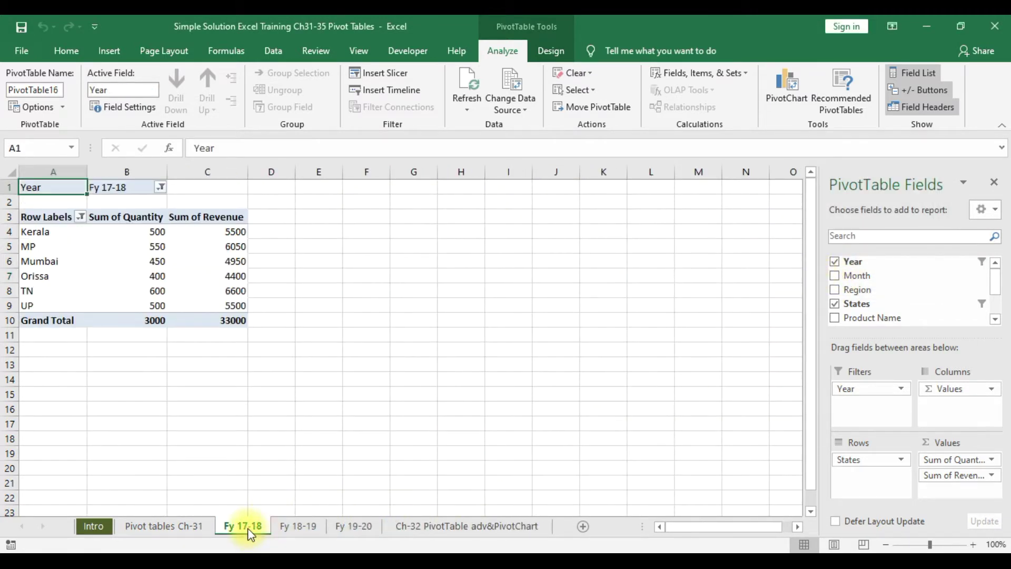
Review the Fy 17-18, Fy 18-19 and Fy 19-20 sheets, and return to the Ch-32 PivotTable adv&PivotChart sheet.
click(371, 531)
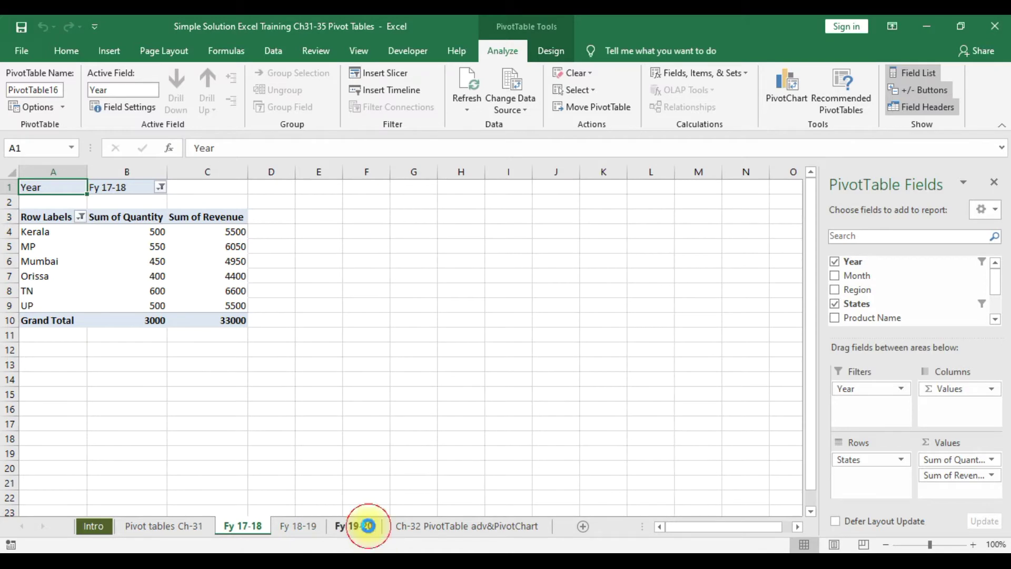
click(316, 526)
click(241, 526)
click(309, 526)
click(352, 528)
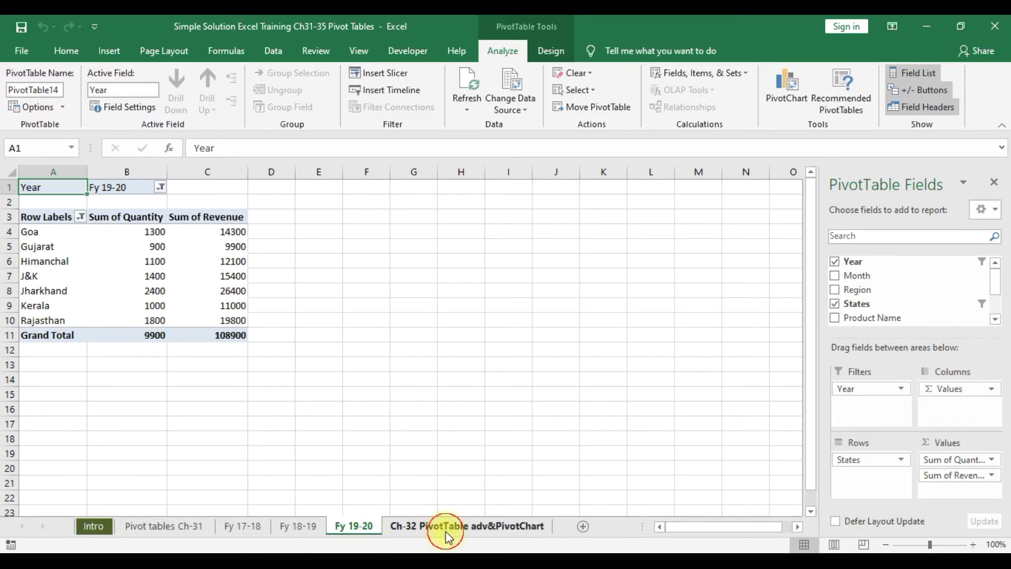
click(445, 528)
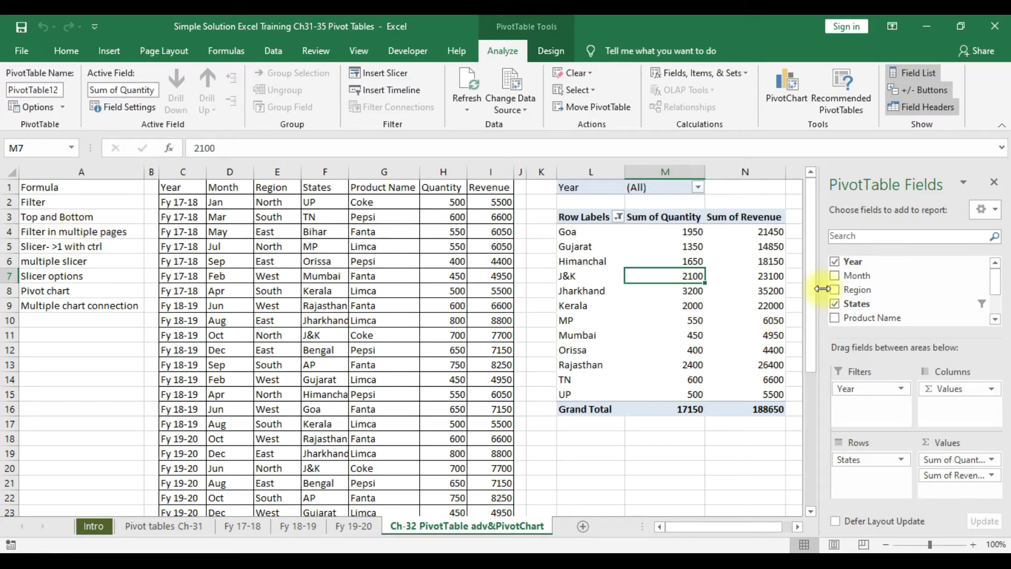
Hide and reshow the PivotTable field list, and remove States, Year, Quantity and Revenue from the report.
click(993, 183)
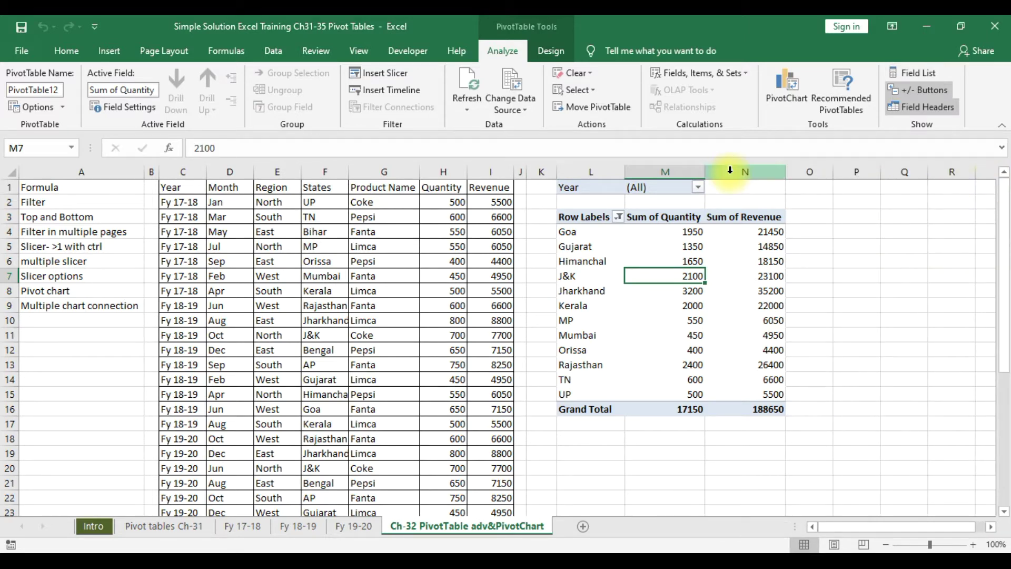
click(913, 71)
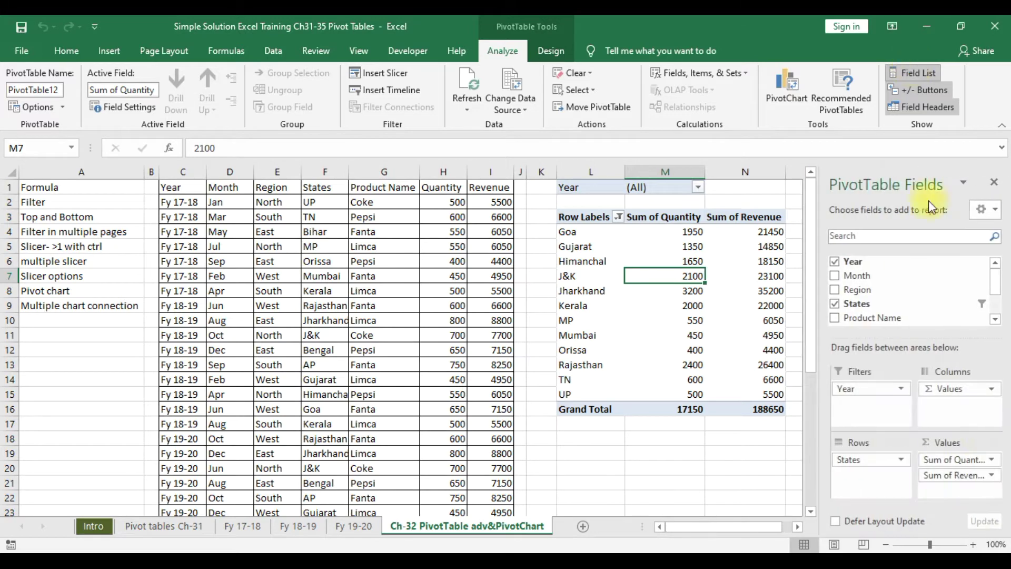
click(833, 303)
click(834, 261)
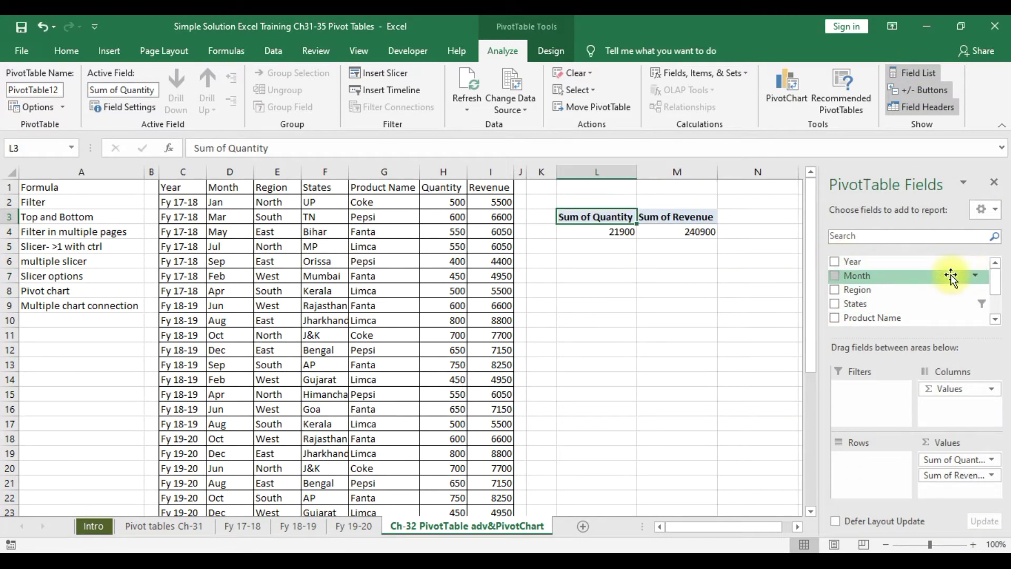
drag(993, 277, 993, 294)
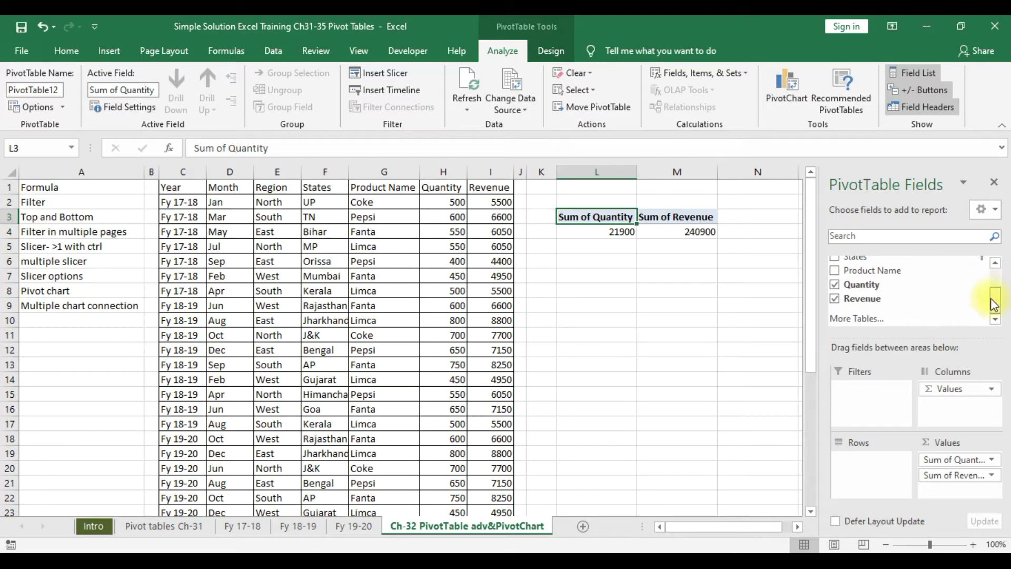
click(835, 285)
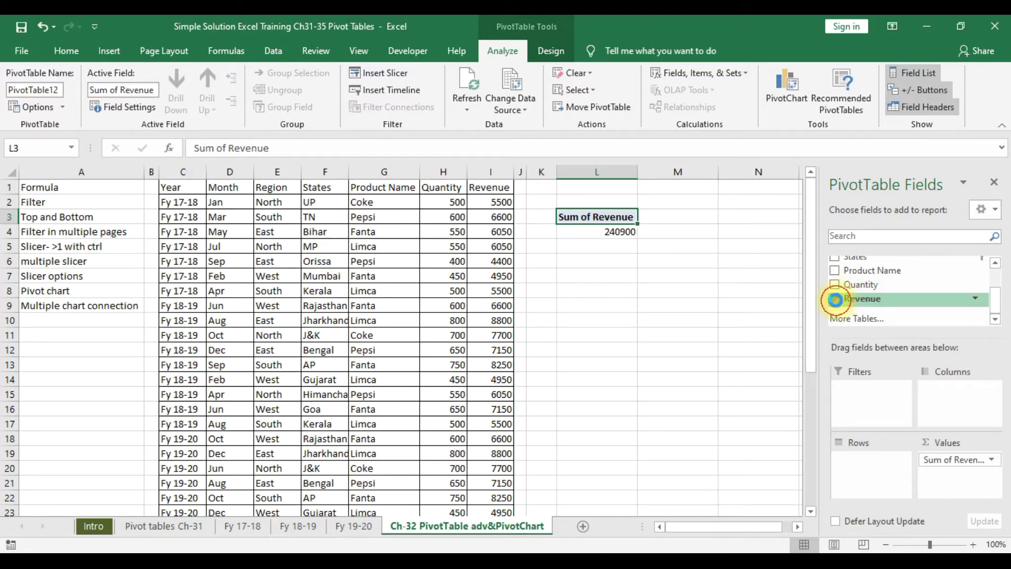
click(834, 299)
drag(997, 293, 999, 301)
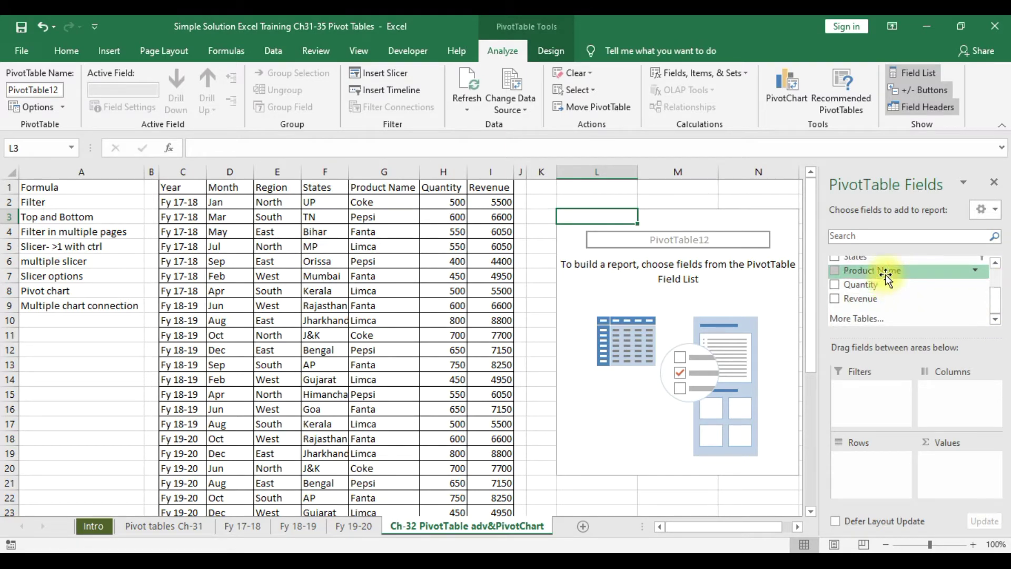
Rebuild the PivotTable with Product Name as rows and the sums of Quantity and Revenue as values.
drag(885, 273, 872, 482)
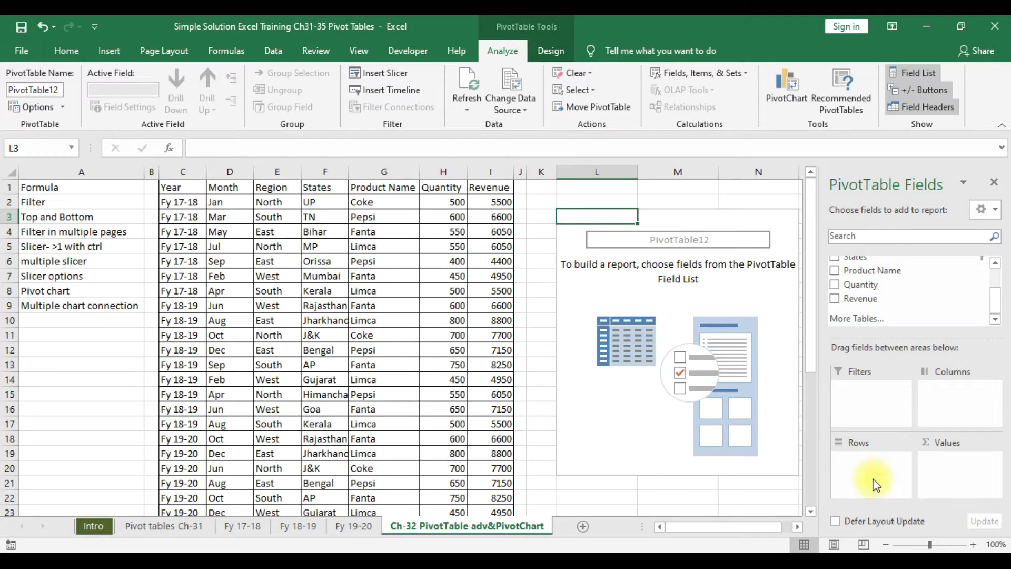
drag(841, 286, 974, 471)
drag(859, 299, 970, 475)
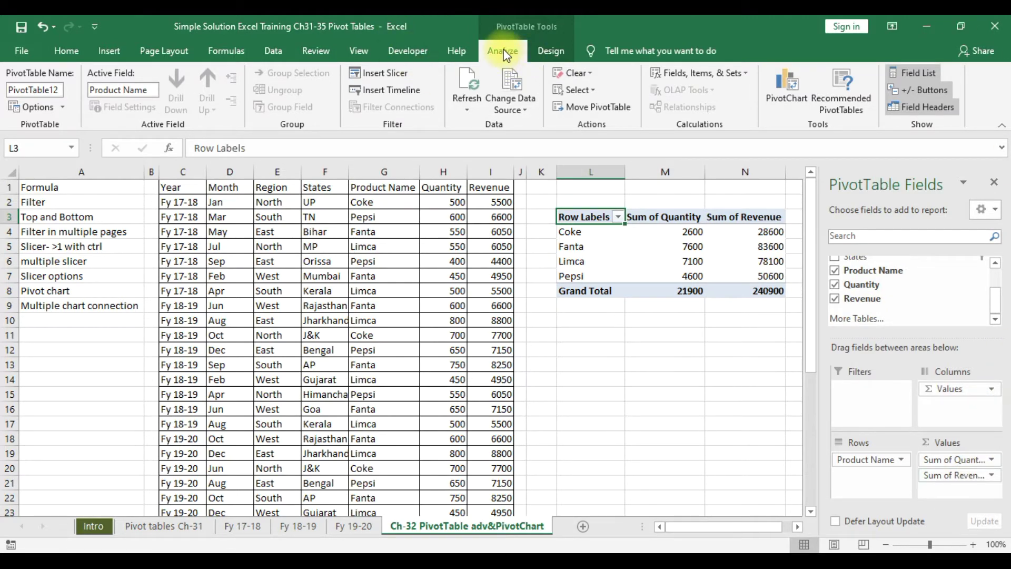
Insert a Product Name slicer for the PivotTable and move it up over the source data.
click(397, 74)
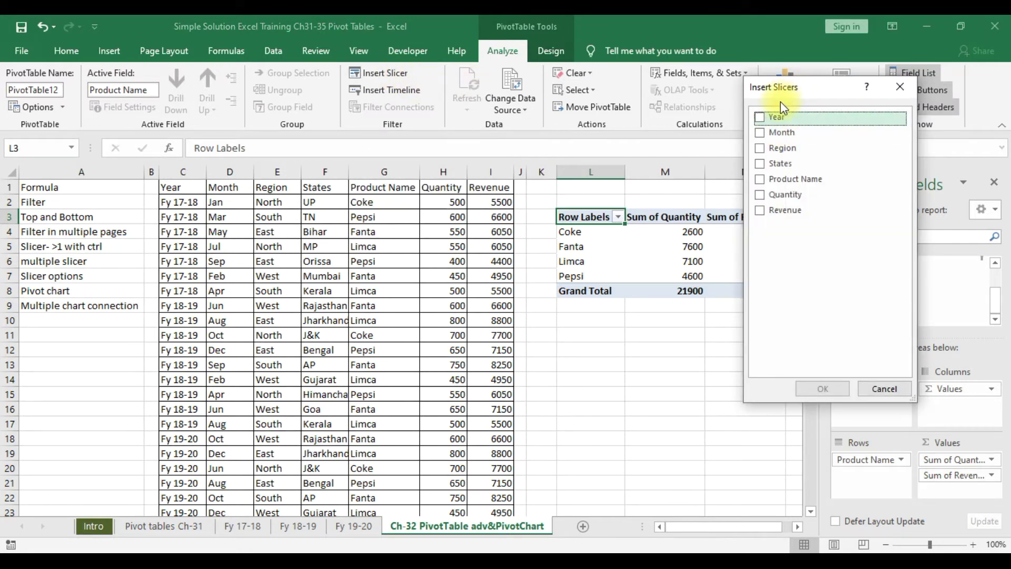
drag(824, 82, 743, 95)
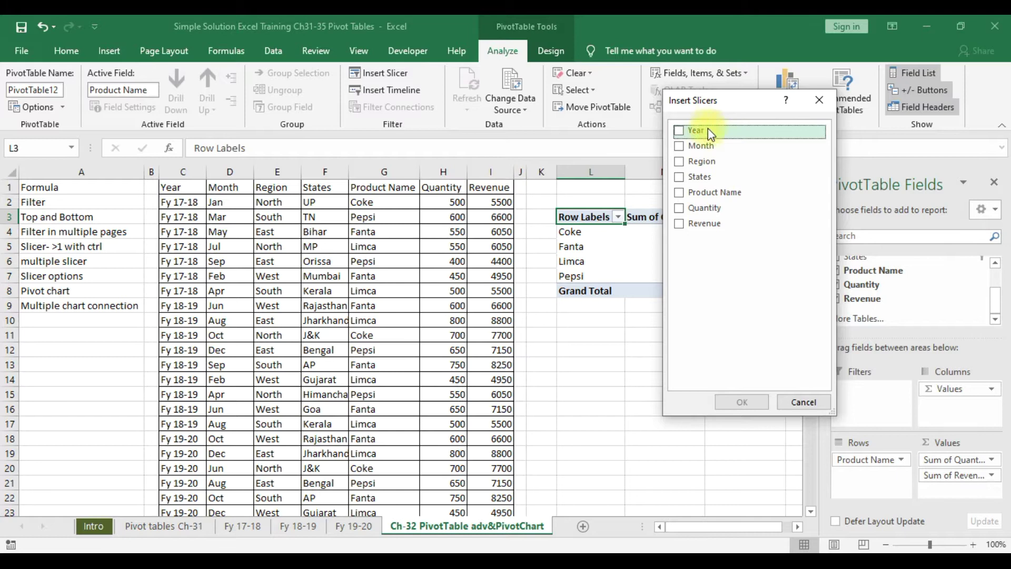
click(680, 192)
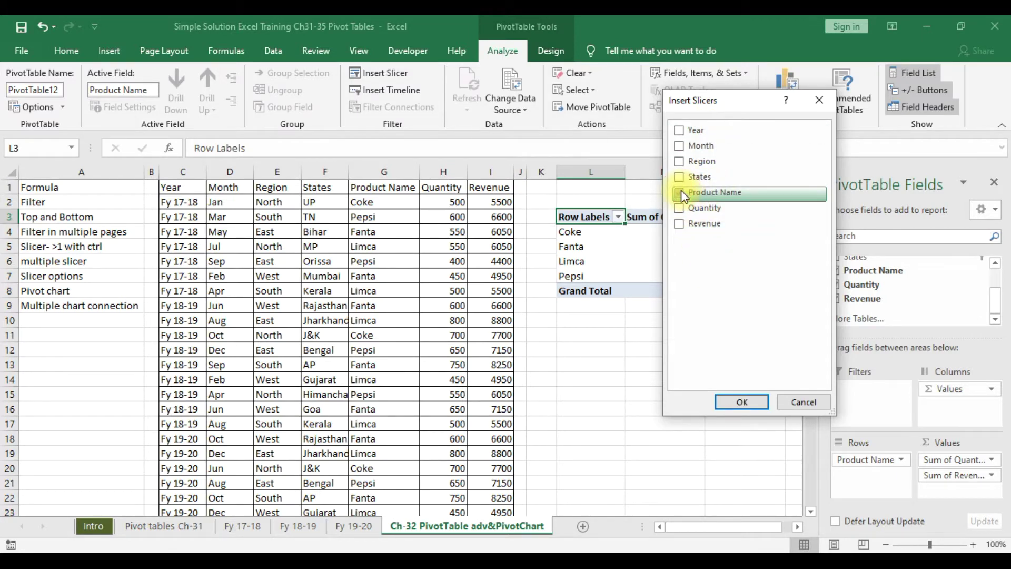
click(741, 399)
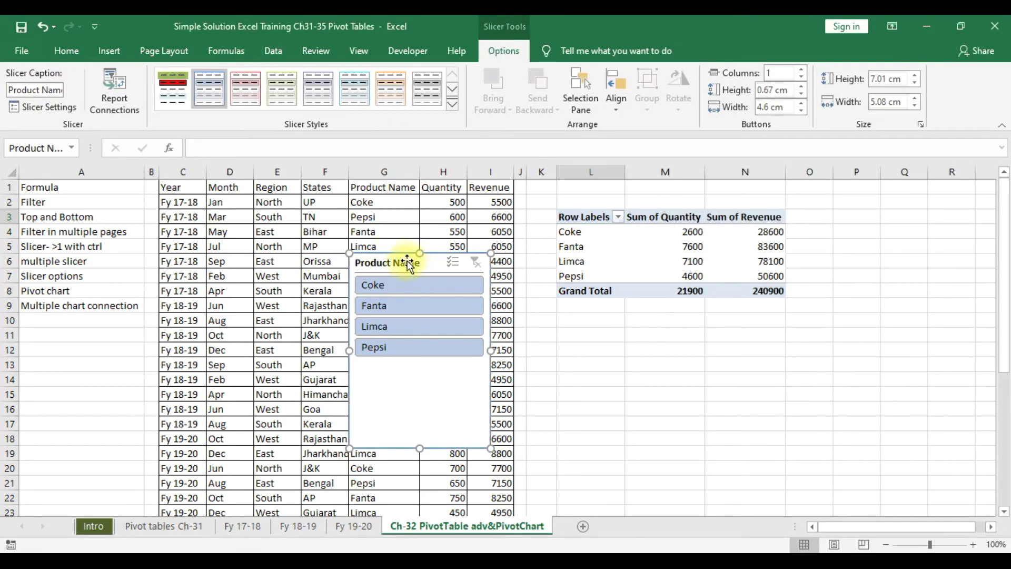
drag(399, 257, 335, 186)
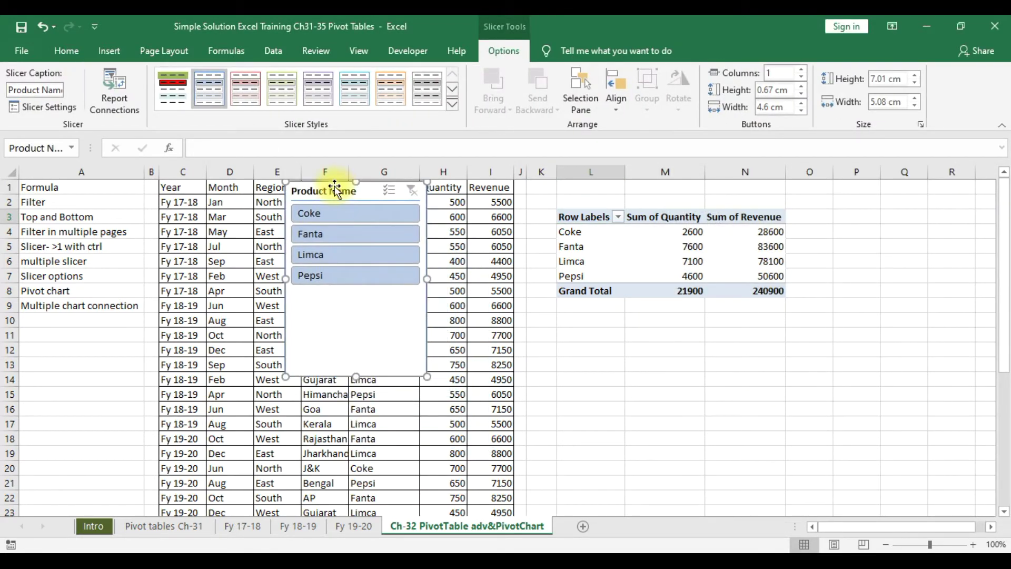
Filter the PivotTable with the Product Name slicer by Coke, Fanta and Limca, one at a time.
click(321, 213)
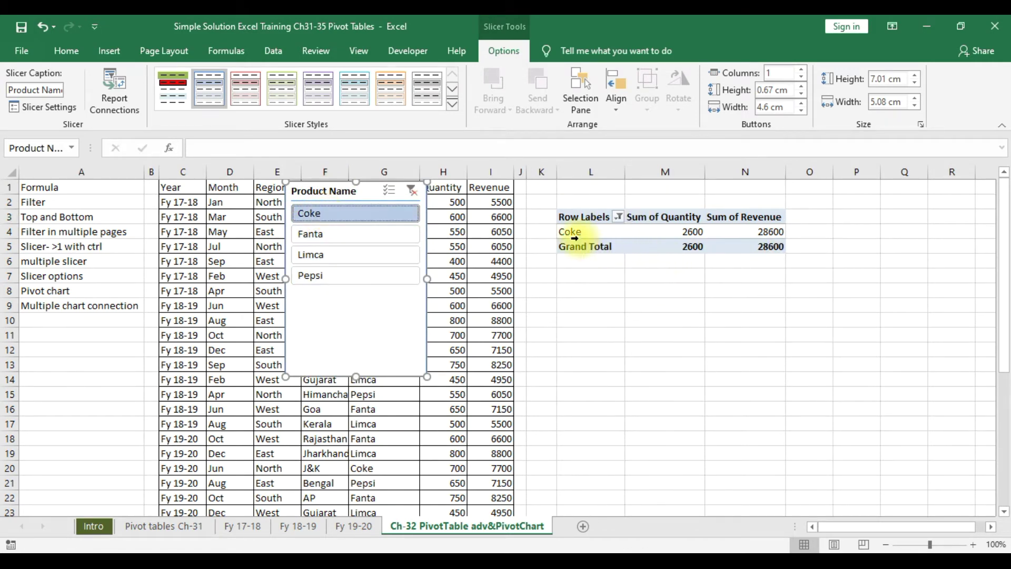
click(373, 240)
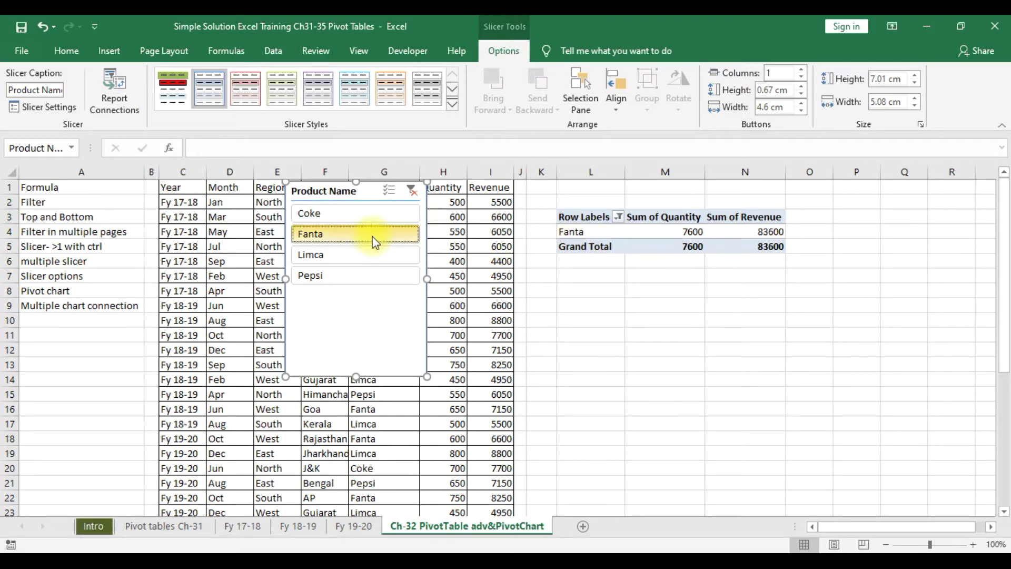
click(356, 253)
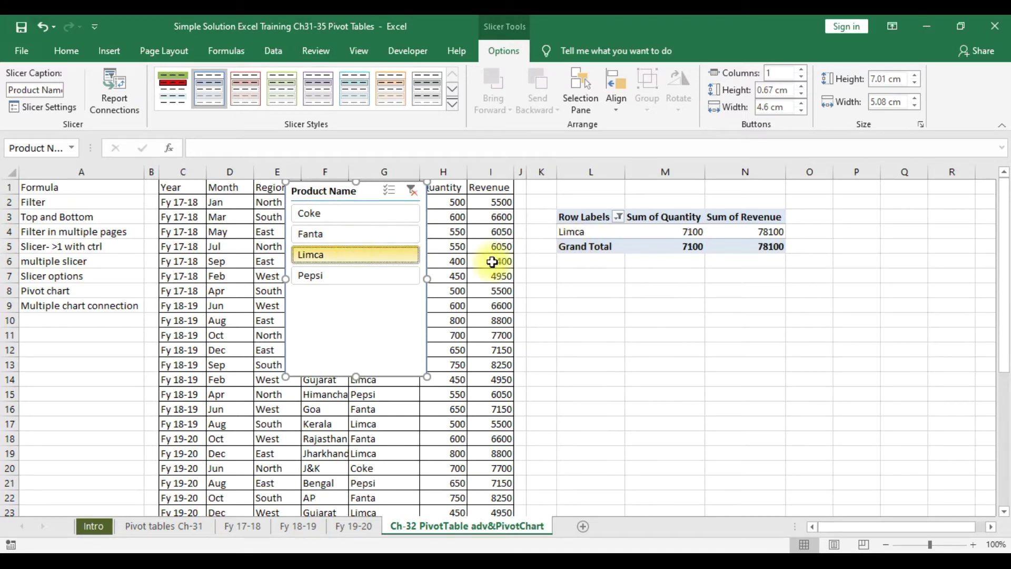
Filter the Product Name slicer to Coke, Fanta and Limca together, and clear the slicer's filter.
click(356, 217)
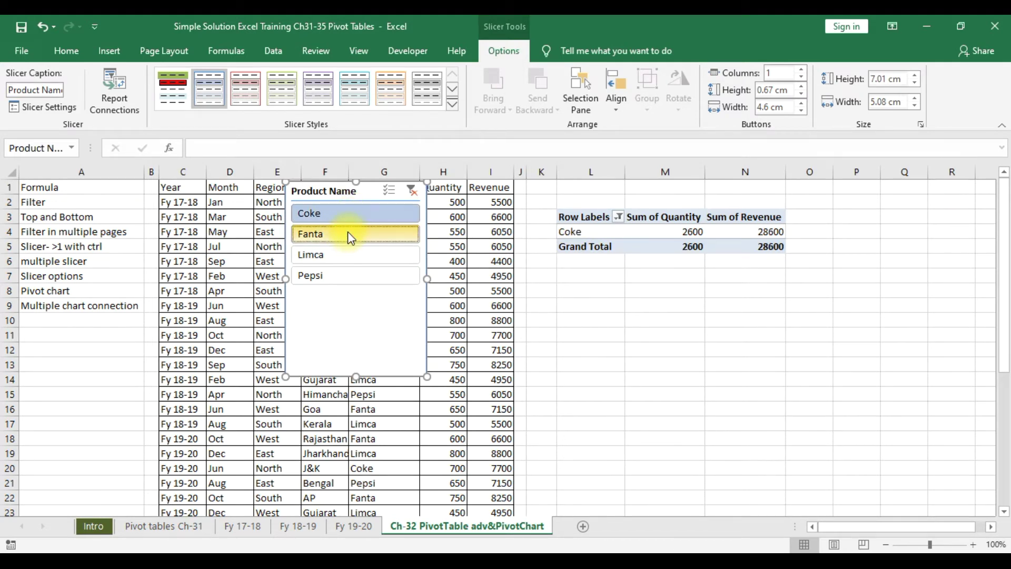
ctrl+click(347, 232)
ctrl+click(379, 256)
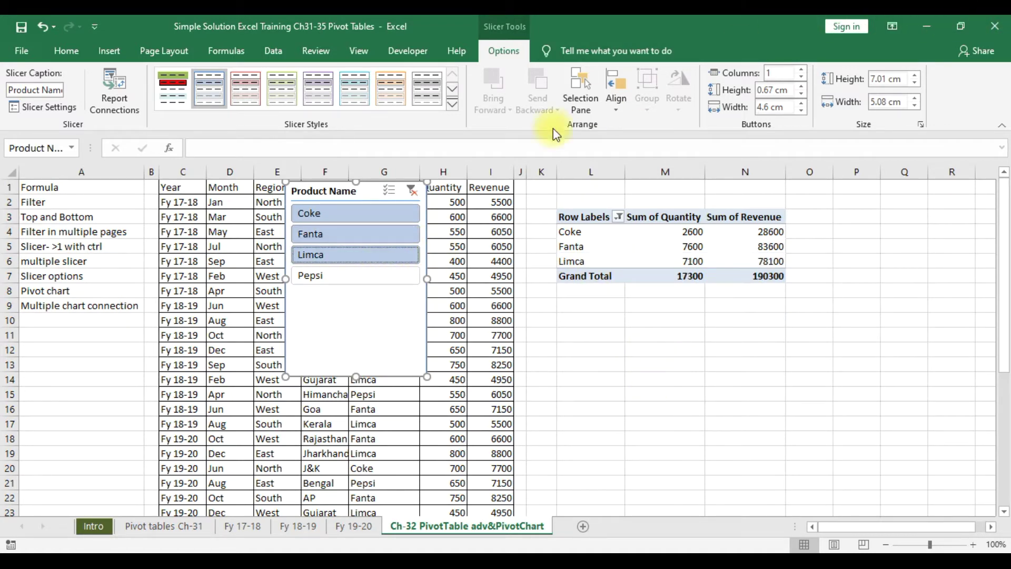
click(415, 190)
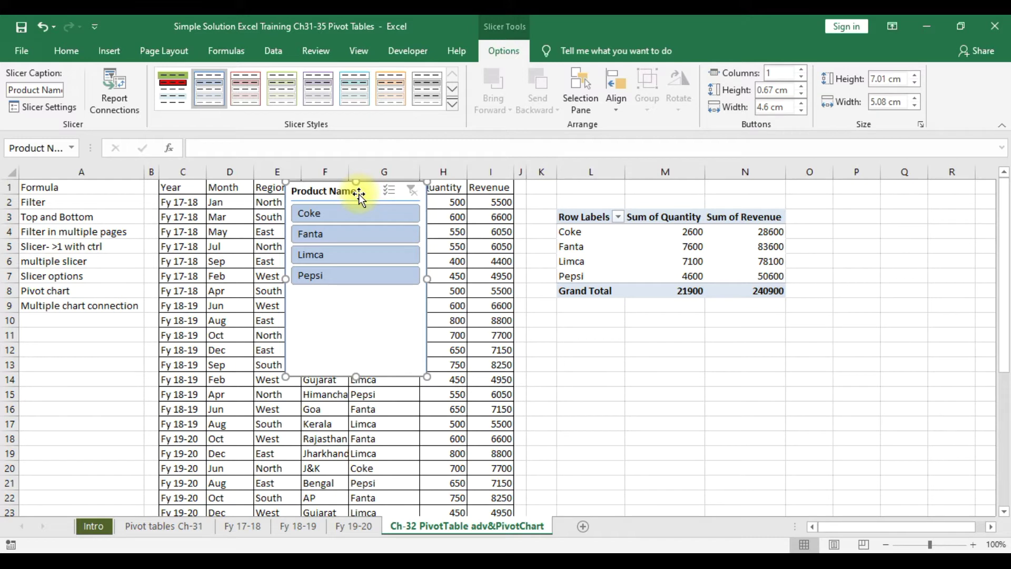
Move the Product Name slicer over columns C to E, and insert a Year slicer placed beside it.
drag(365, 194, 238, 215)
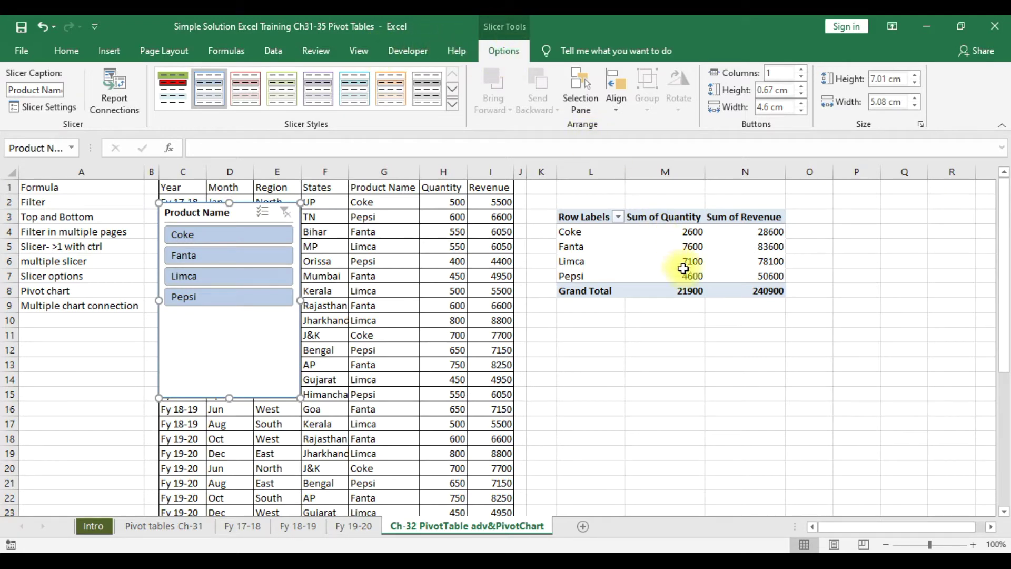
click(666, 336)
click(655, 257)
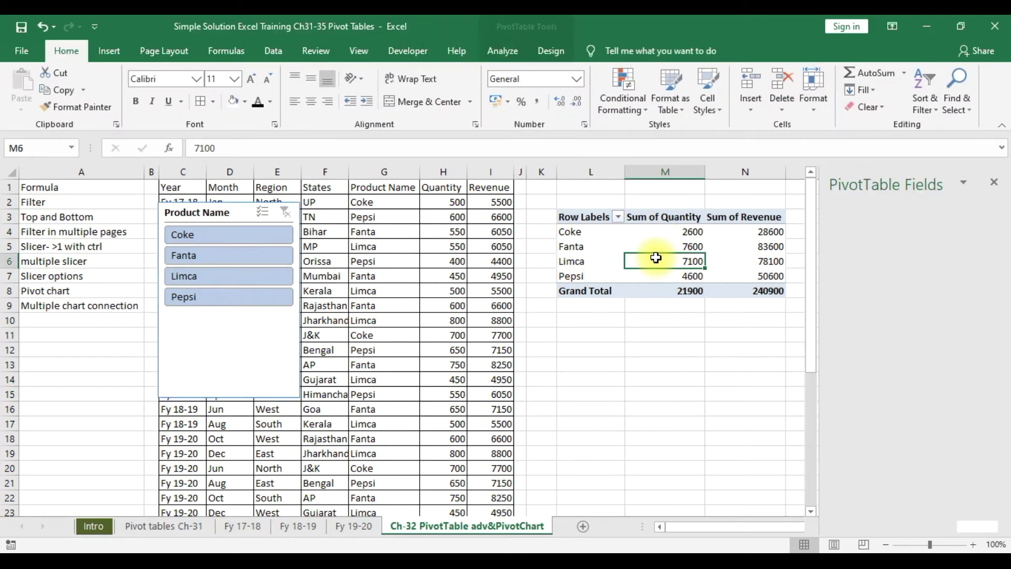
click(499, 50)
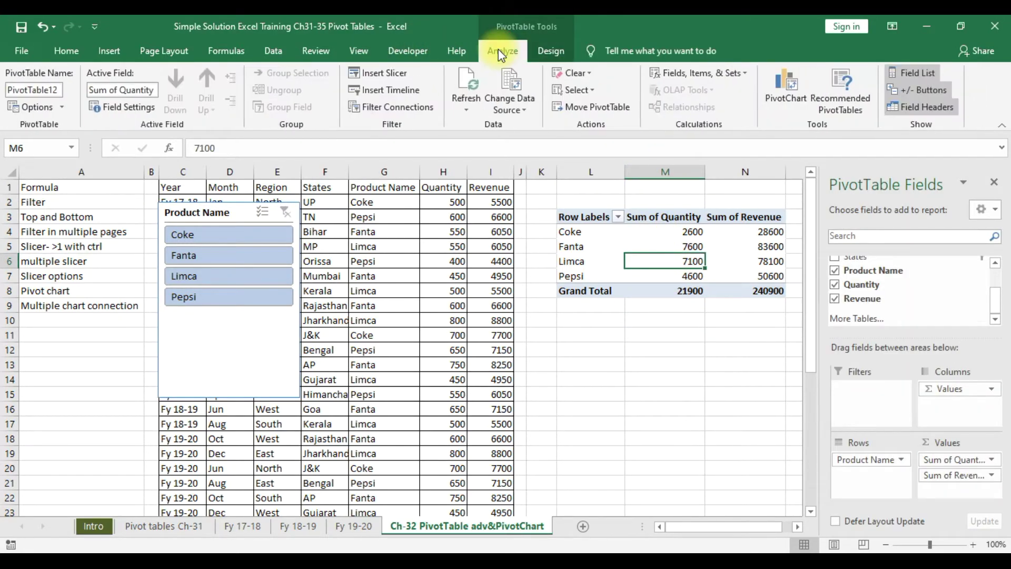
click(398, 74)
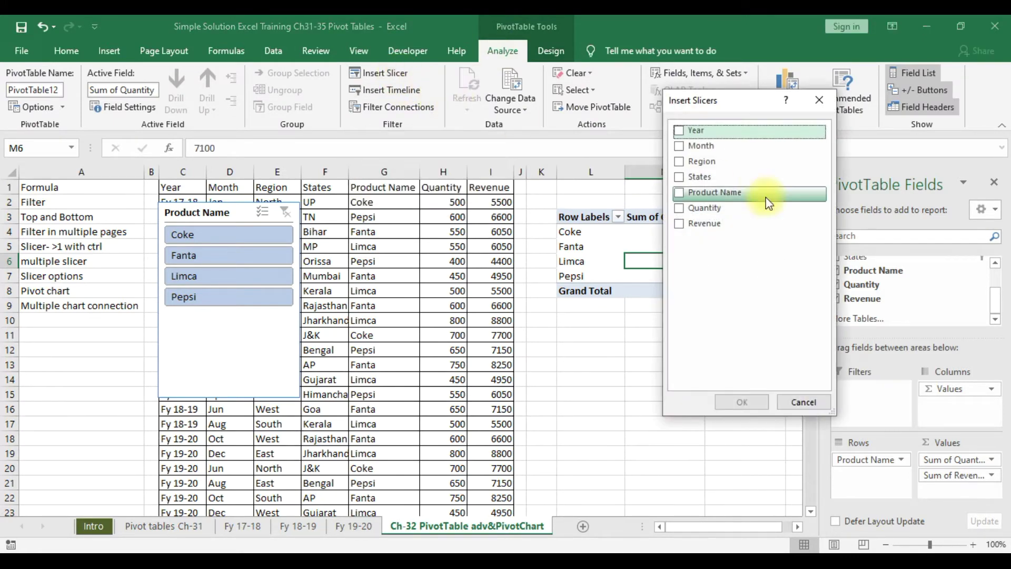
click(678, 131)
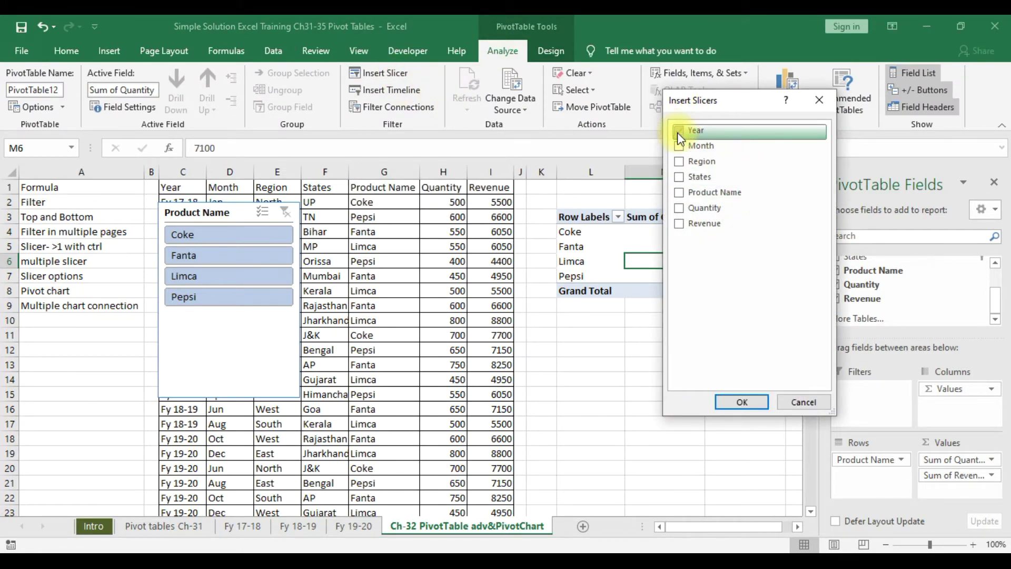
click(753, 401)
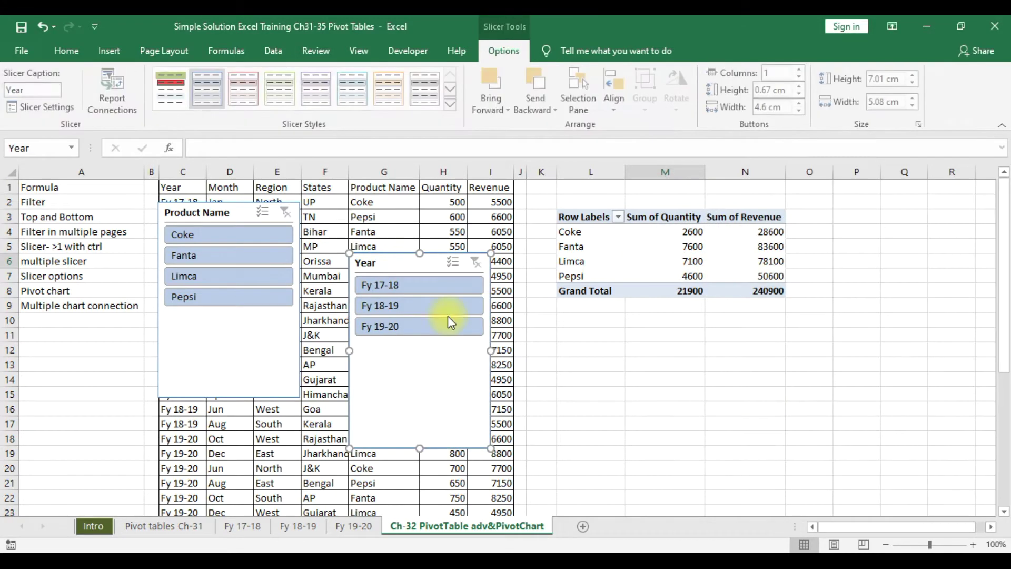
drag(402, 261, 373, 214)
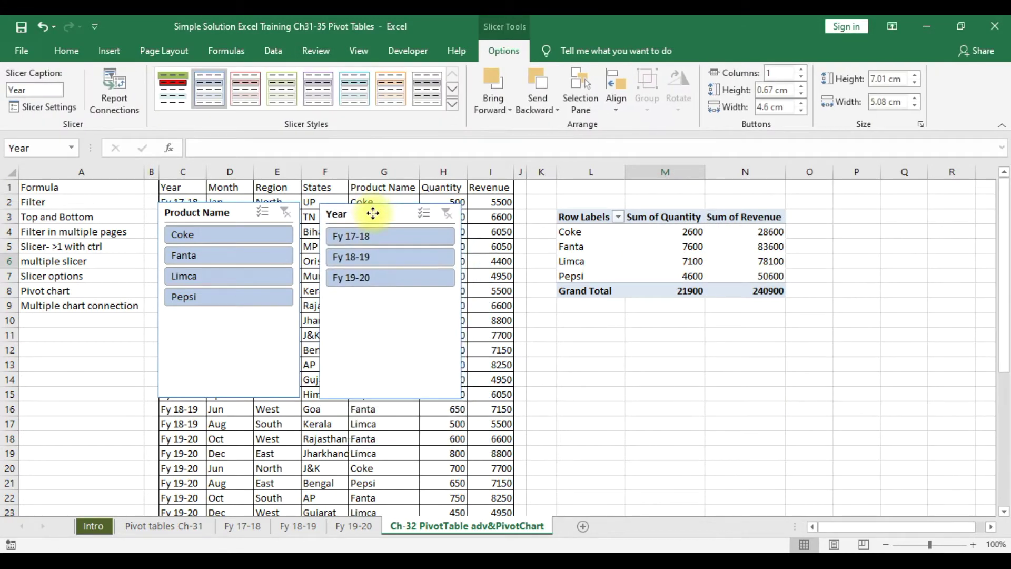
Filter the Year slicer to Fy 17-18 and Fy 18-19 together, and clear the slicer's filter.
click(390, 239)
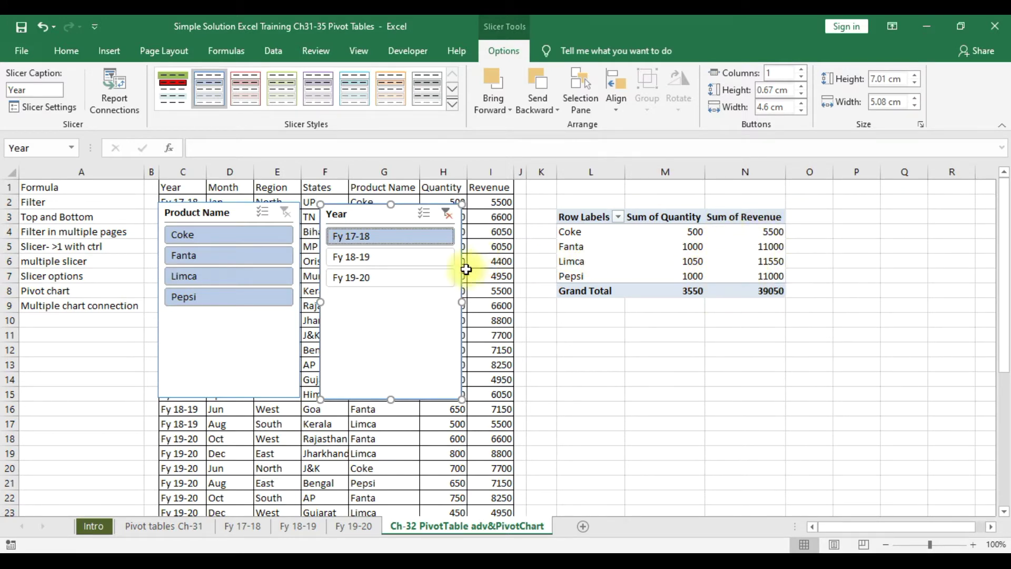
ctrl+click(425, 258)
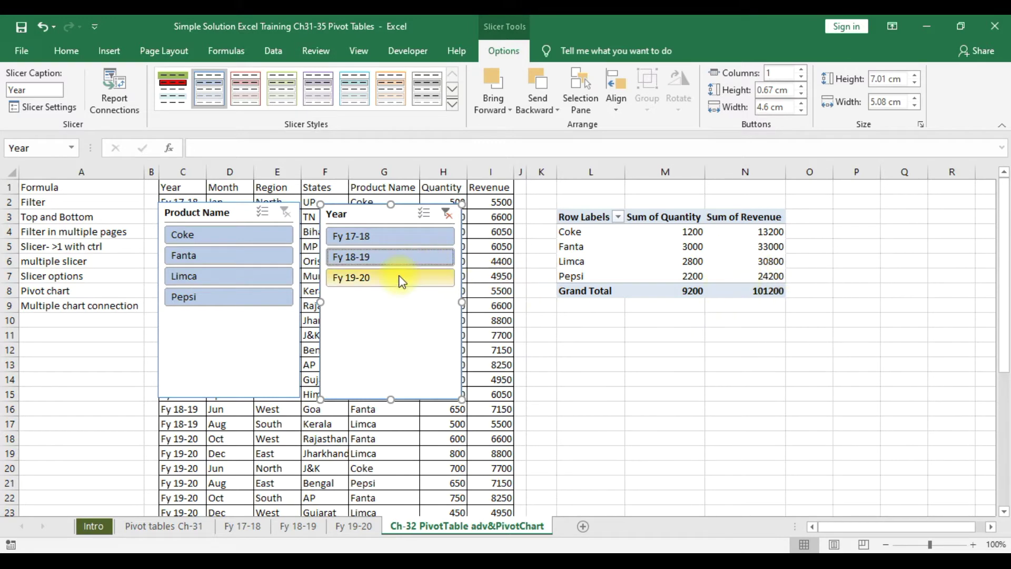
click(451, 215)
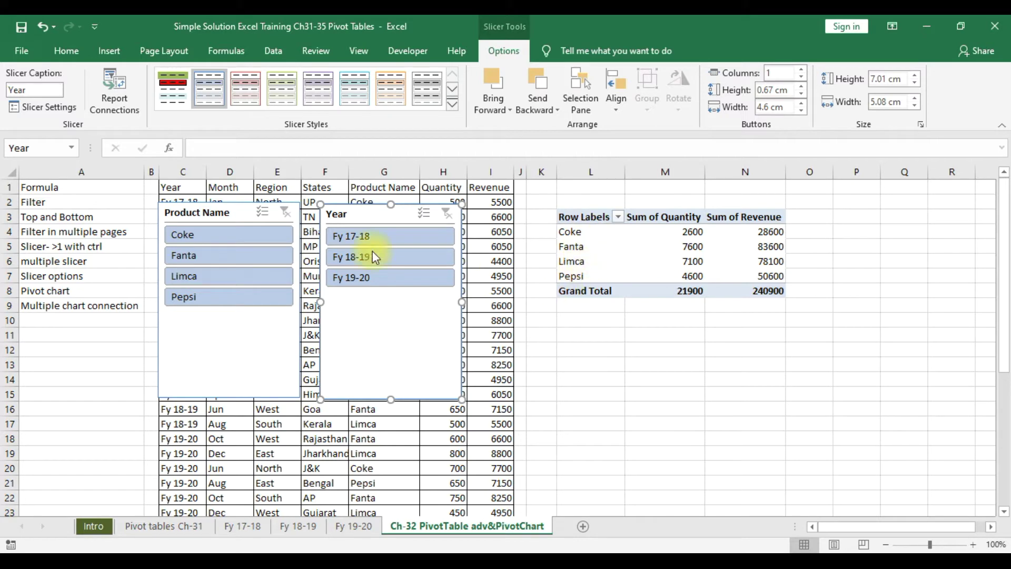
Filter the Product Name slicer to Coke and Fanta together, and the Year slicer to Fy 17-18 and Fy 18-19.
click(264, 238)
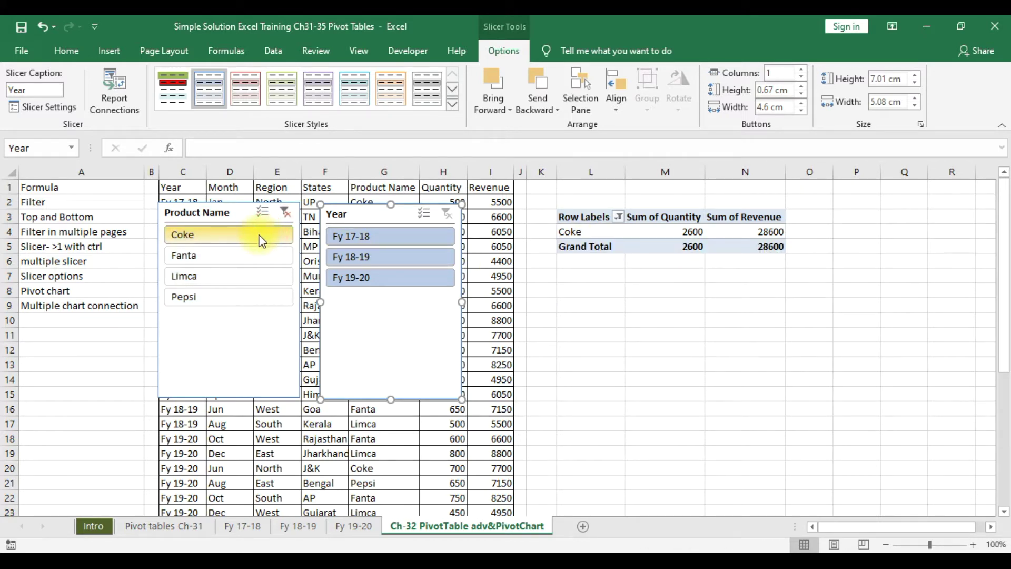
ctrl+click(250, 254)
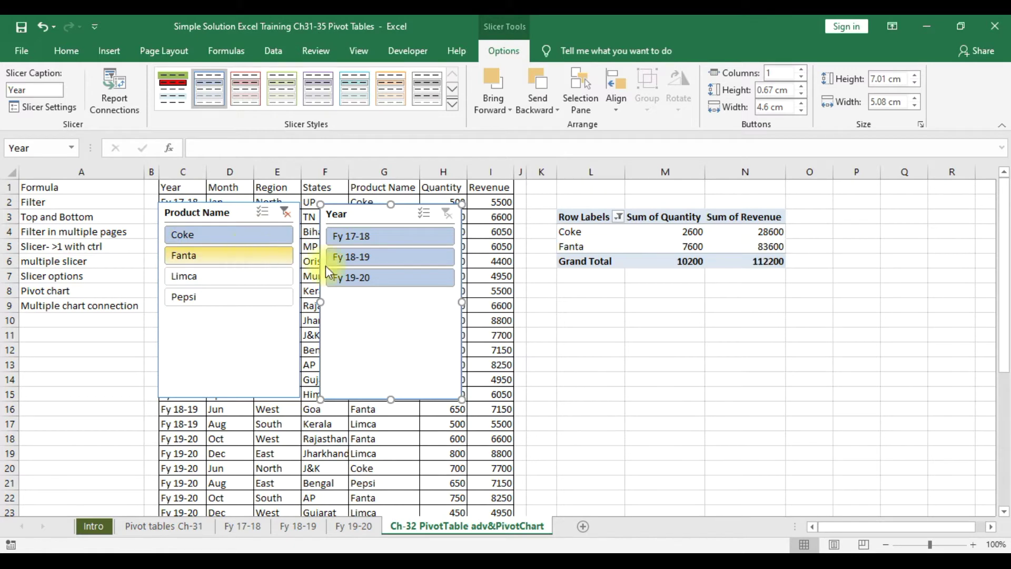
click(404, 238)
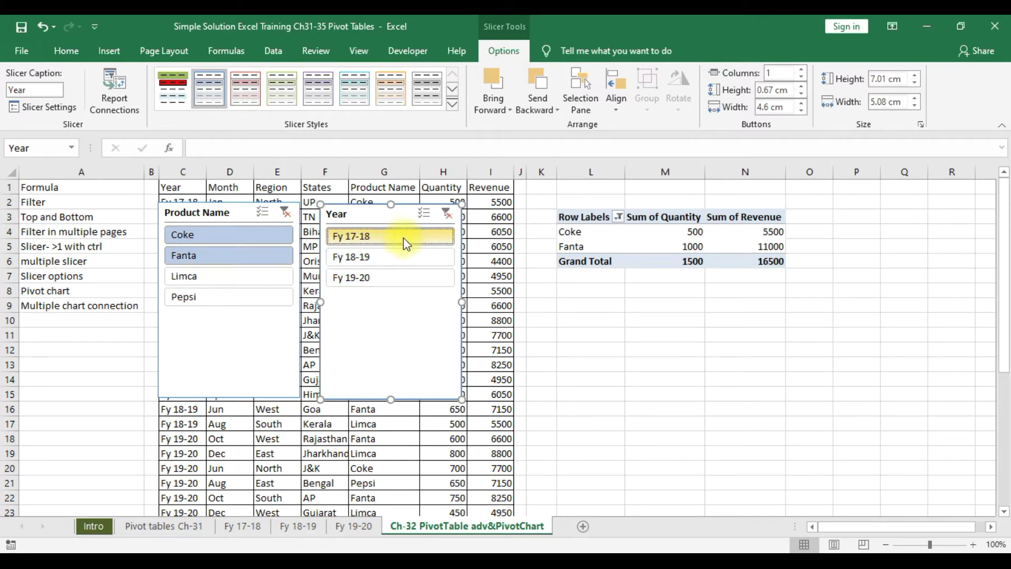
ctrl+click(398, 261)
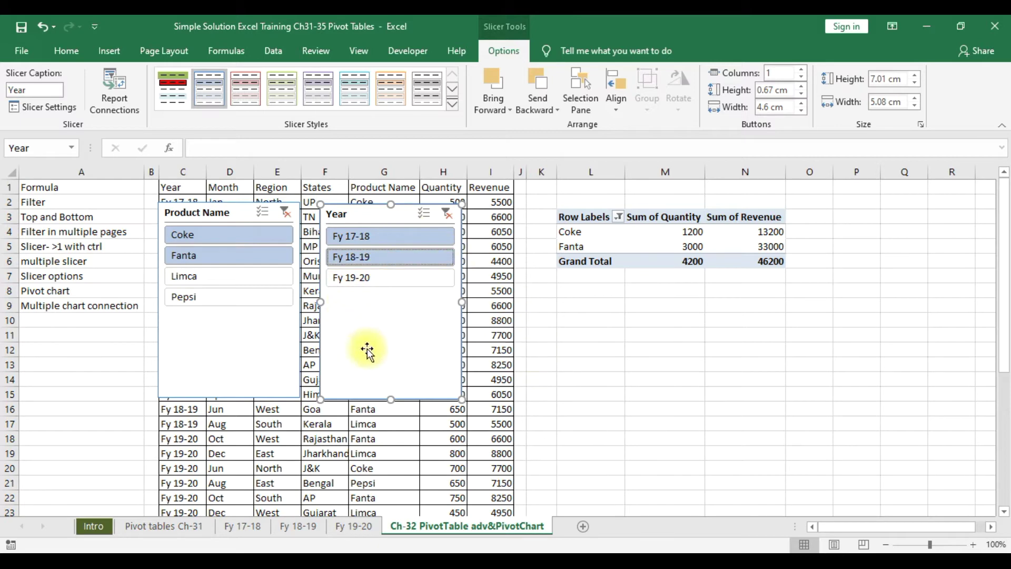
Compare the contextual tools for the Year slicer and the PivotTable, and show the Year slicer's options.
click(736, 352)
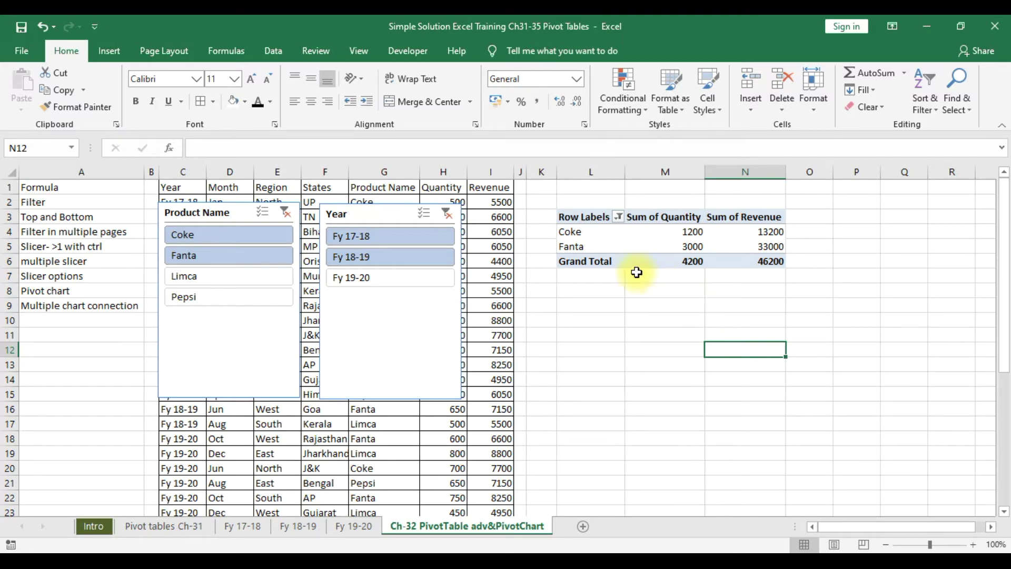
click(628, 346)
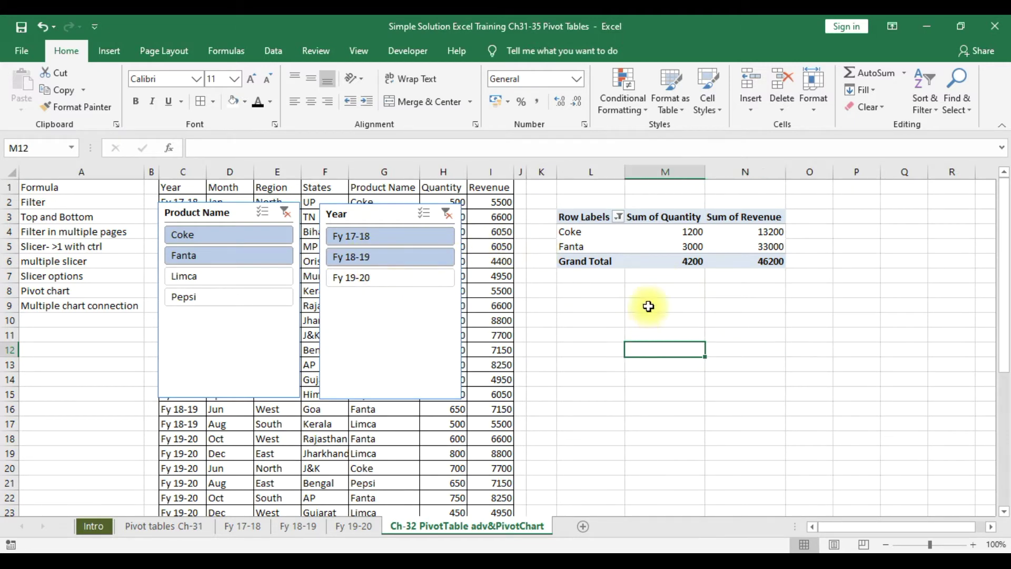
click(368, 215)
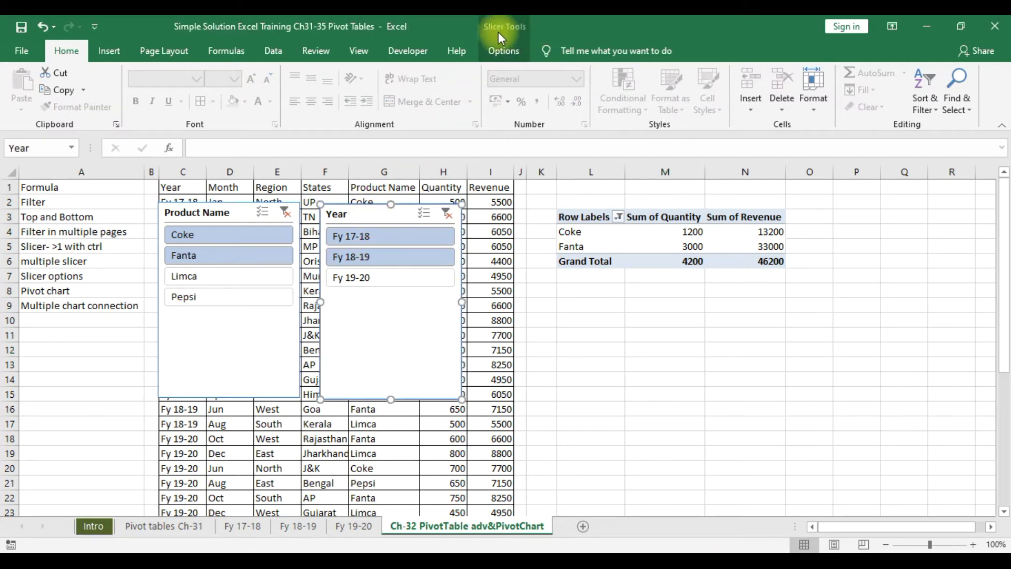
click(643, 241)
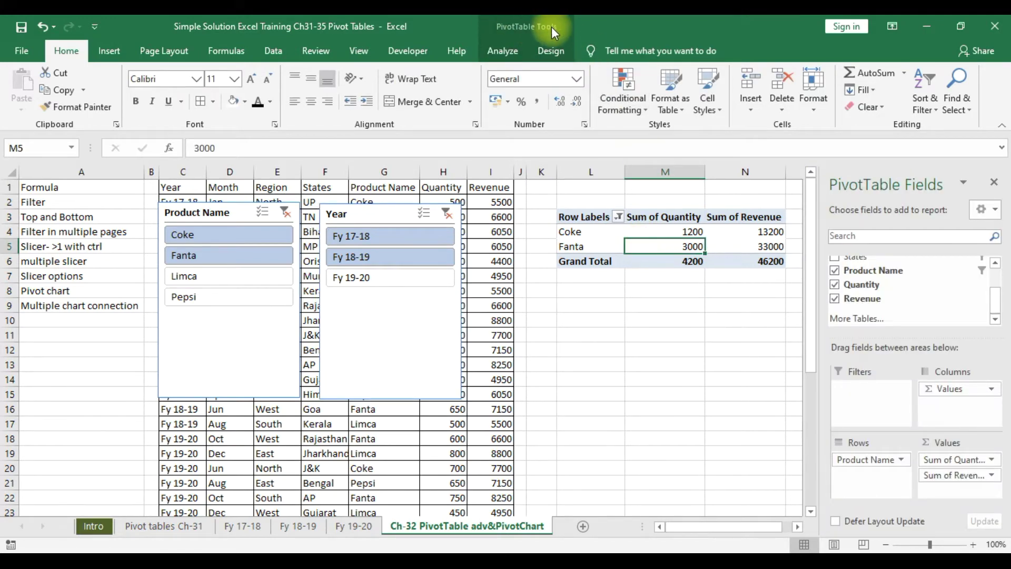
click(627, 332)
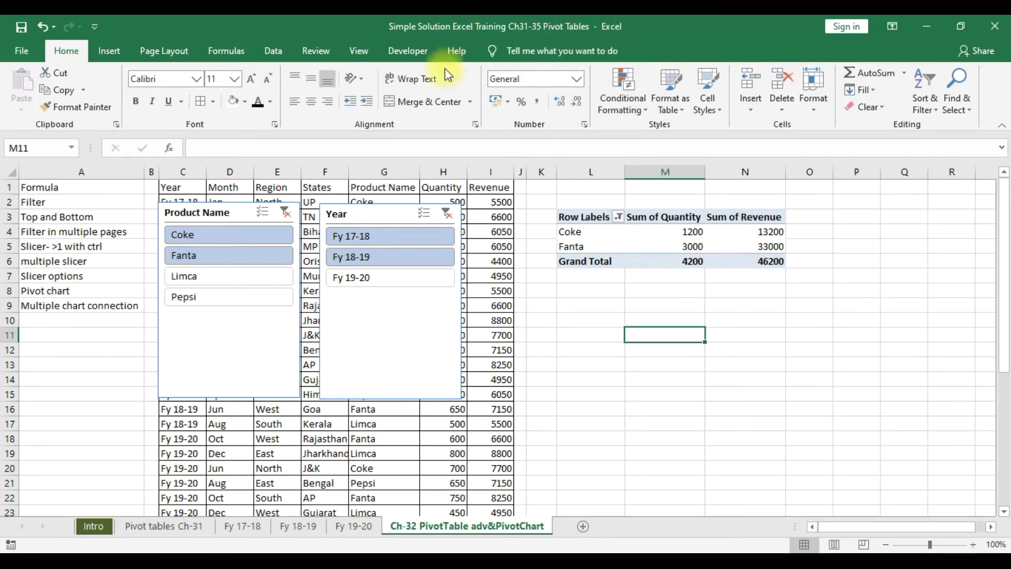
click(389, 213)
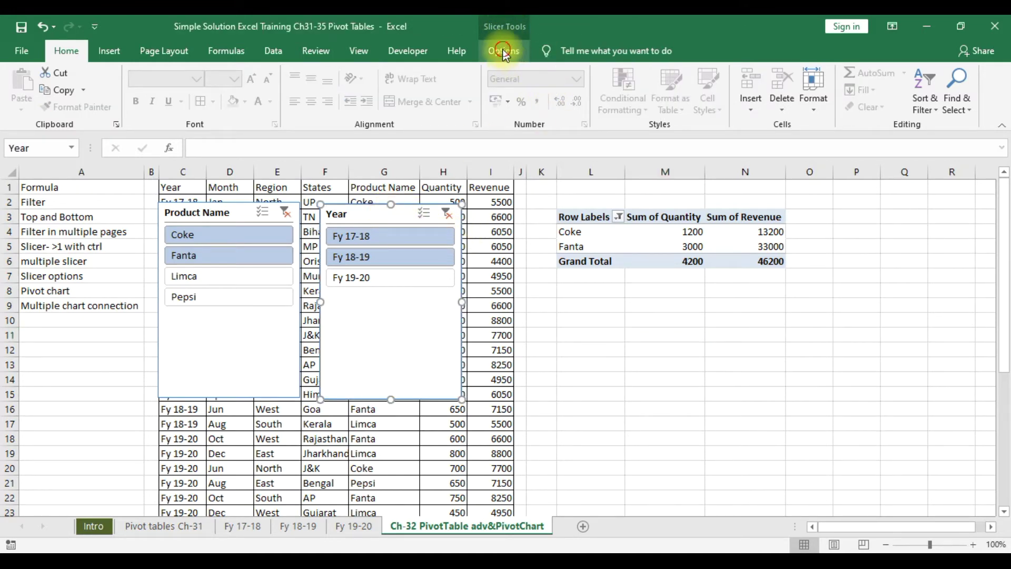
click(502, 50)
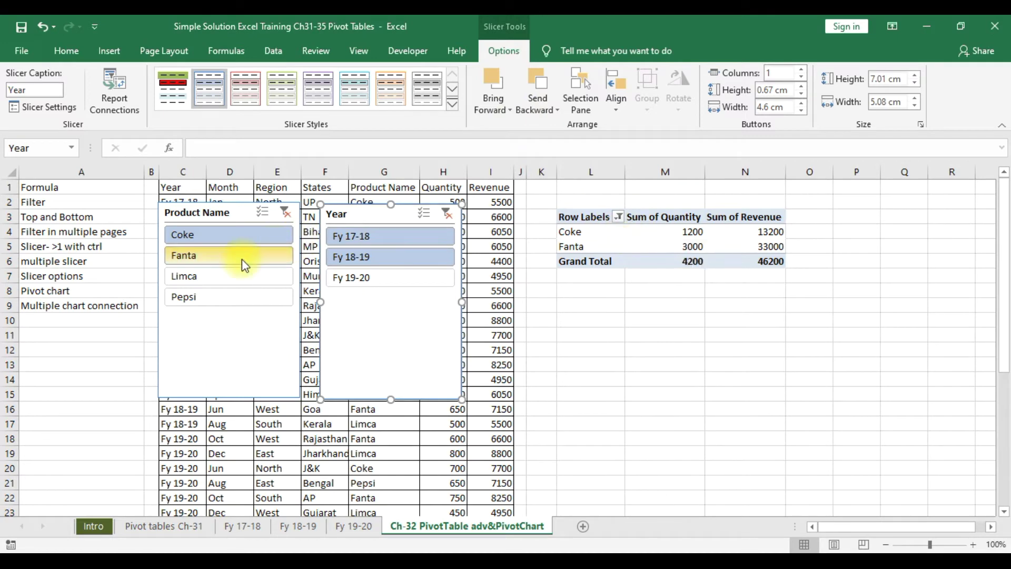
Move the Year slicer over columns G to K, and resize the Product Name slicer to about 3.76 cm high and 7.57 cm wide.
drag(395, 209, 476, 205)
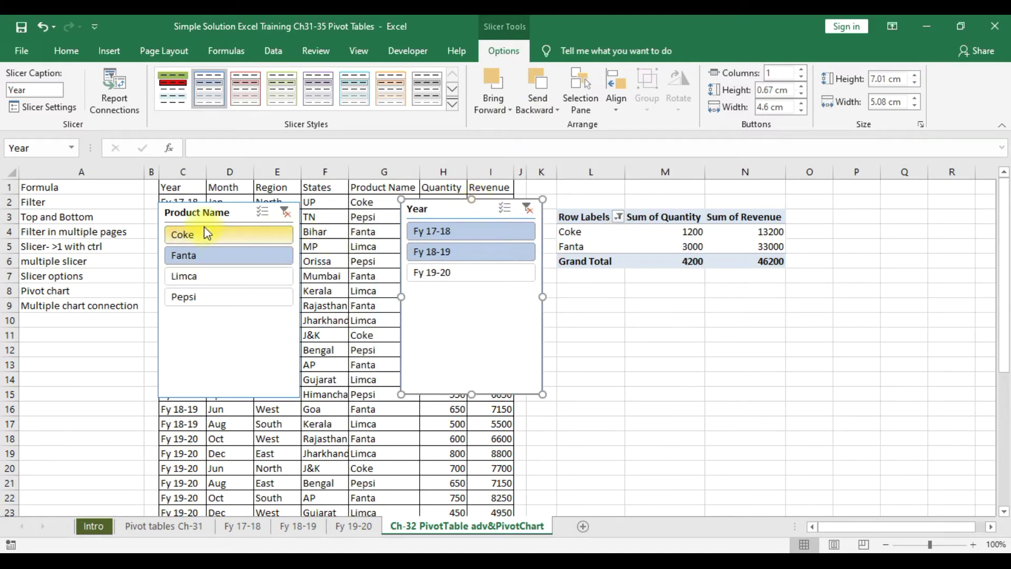
click(238, 396)
drag(229, 397, 239, 307)
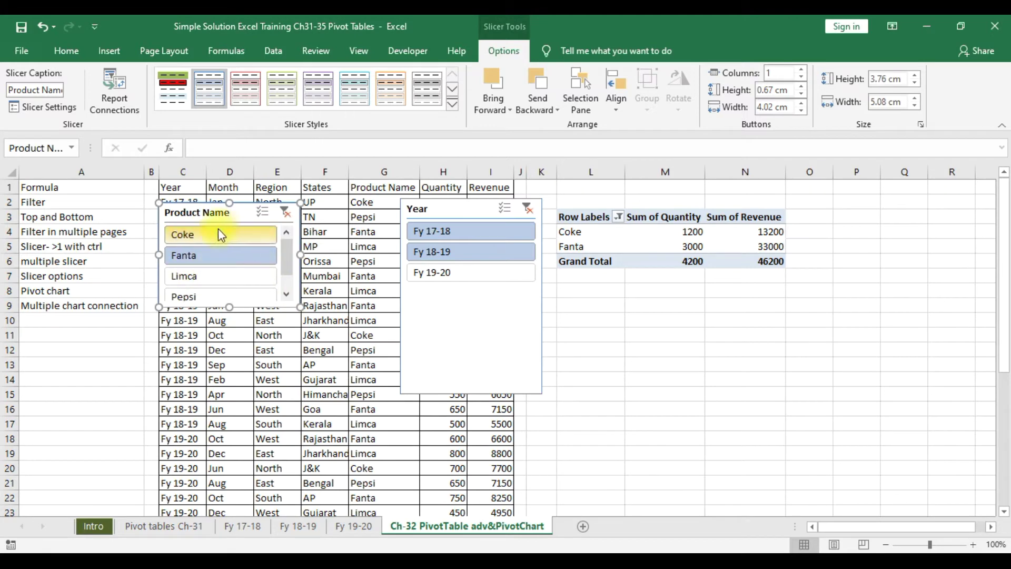
drag(255, 203, 128, 309)
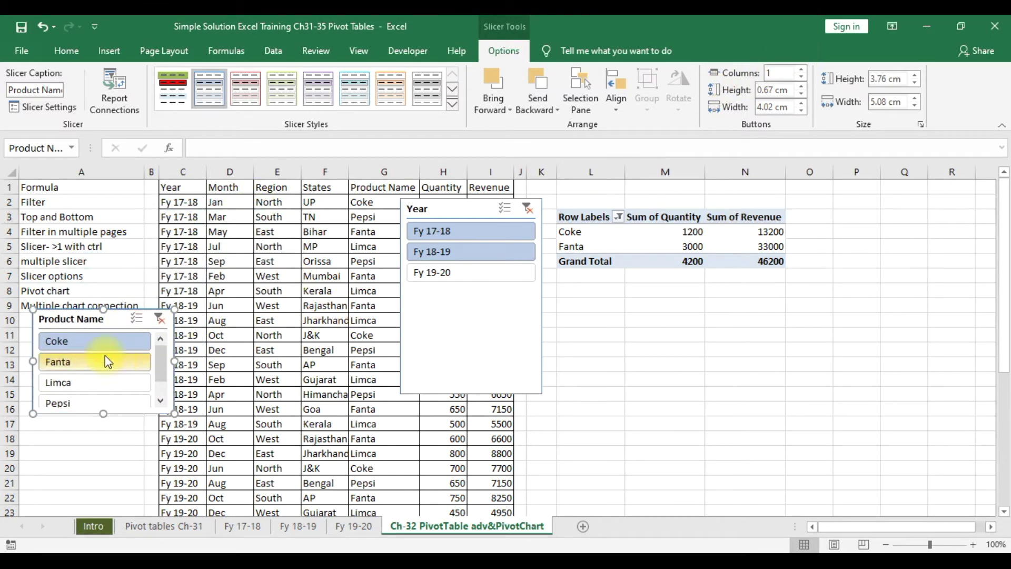
drag(175, 358, 244, 360)
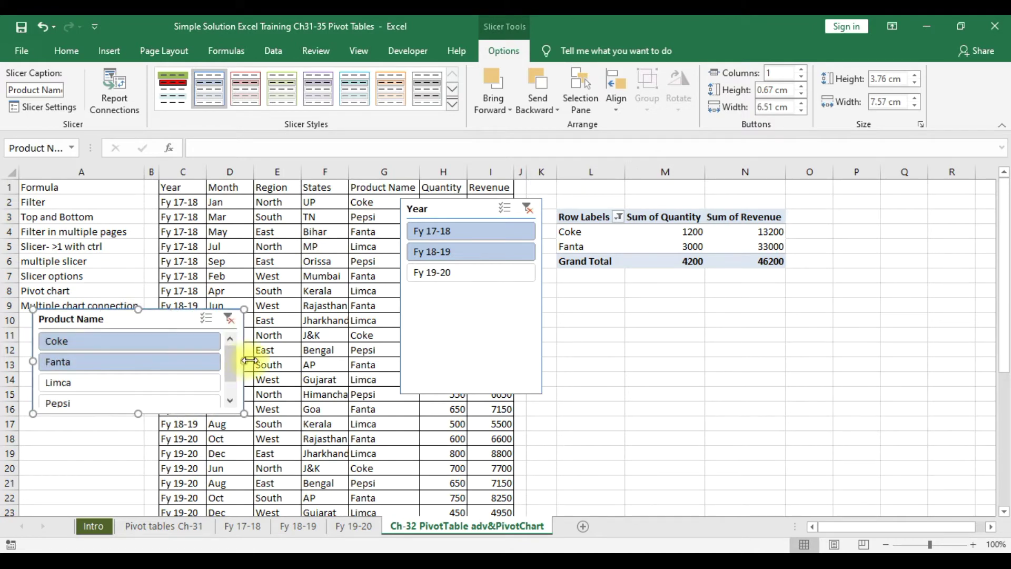
Arrange the Product Name slicer's buttons in 2 columns, and shorten it to about 2.41 cm near the top of the sheet.
click(802, 69)
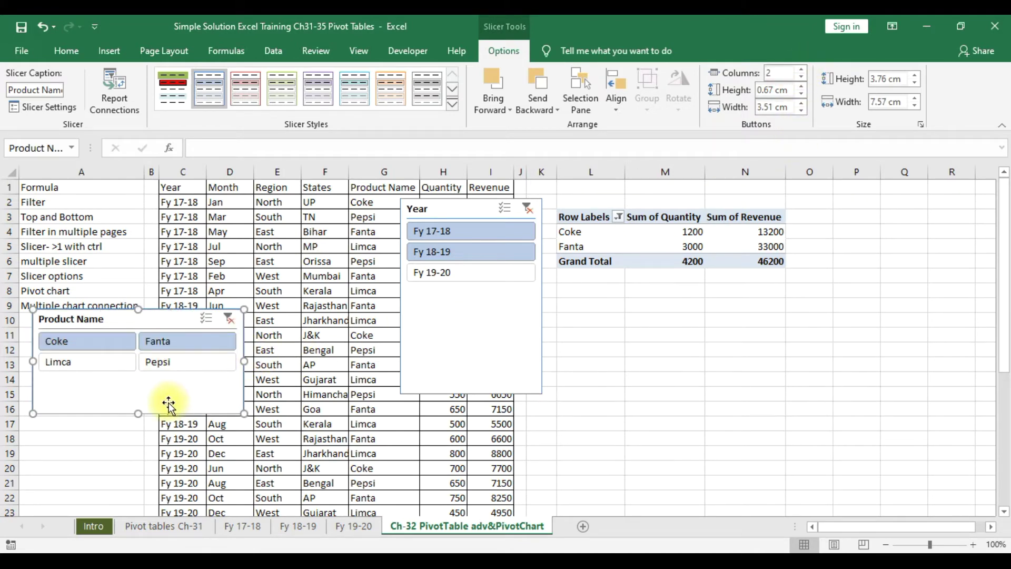
drag(138, 413, 159, 375)
drag(157, 320, 192, 207)
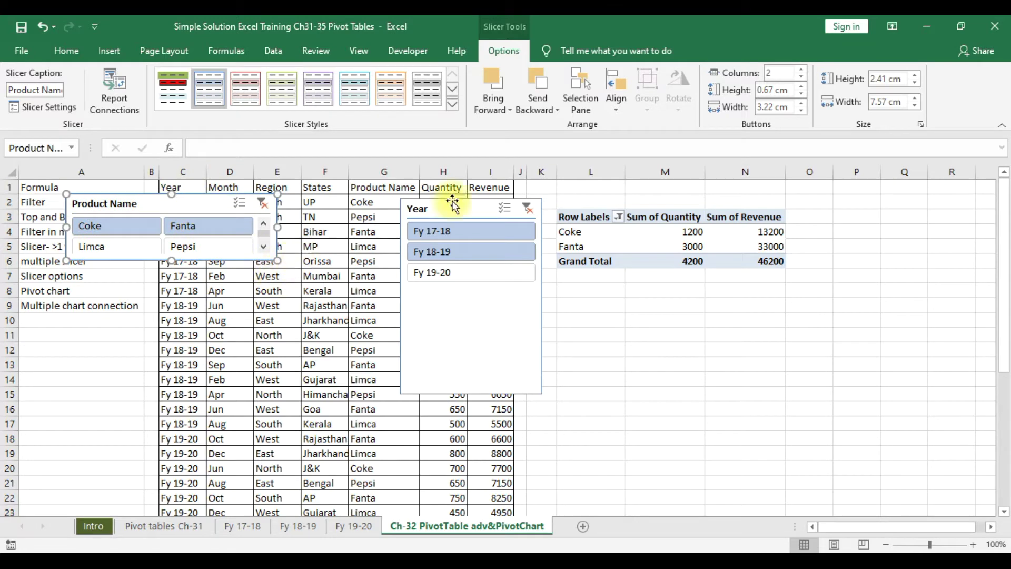
Set the Product Name slicer's height to 3.4 cm and its width to 8.2 cm.
click(915, 75)
click(914, 76)
click(914, 76)
click(914, 75)
click(915, 99)
click(915, 98)
click(915, 98)
click(915, 99)
click(914, 98)
click(915, 98)
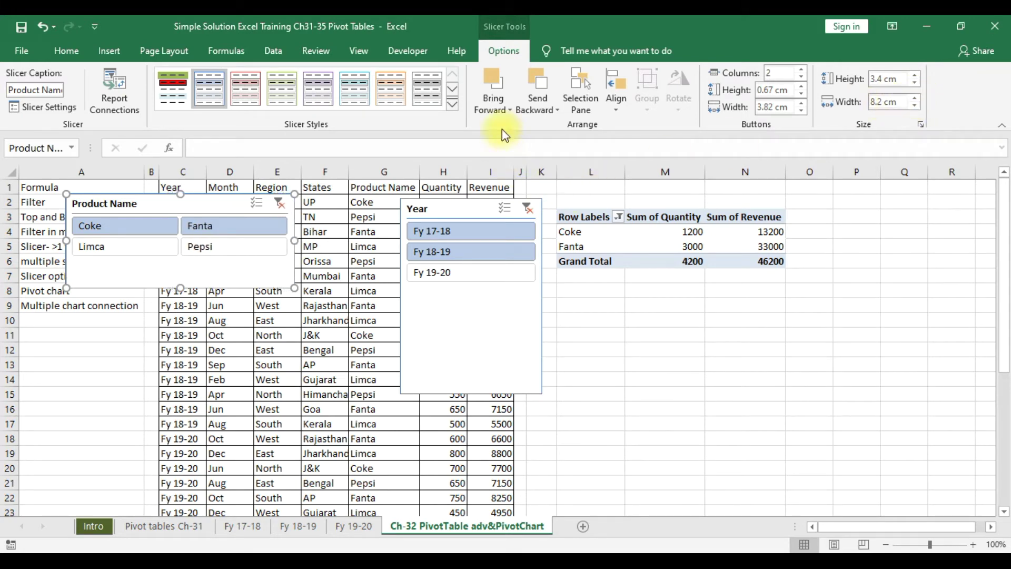
Overlap the Product Name slicer with the Year slicer, bring it forward, and move it back over columns A to F.
drag(184, 200, 455, 232)
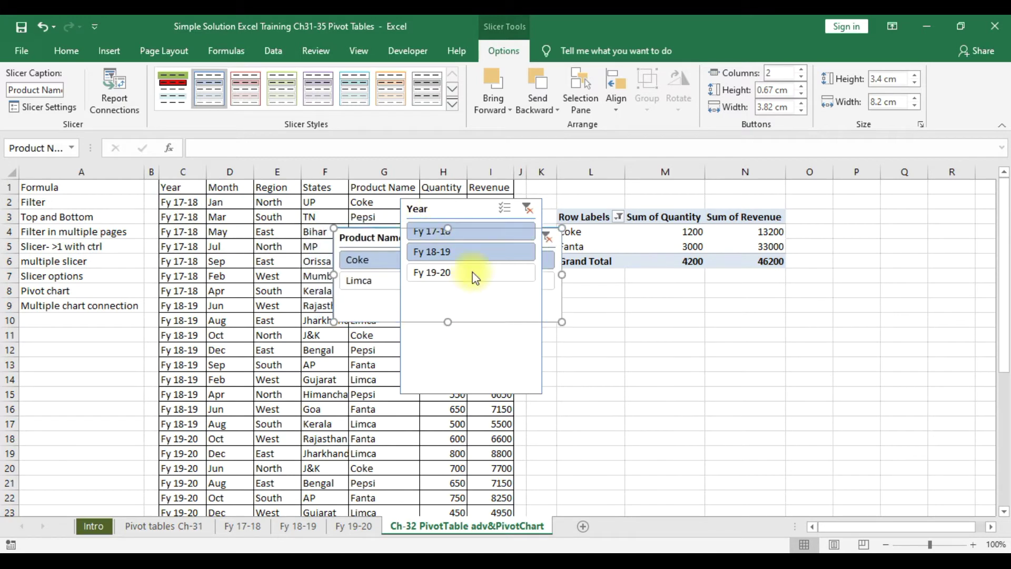
click(493, 103)
click(512, 127)
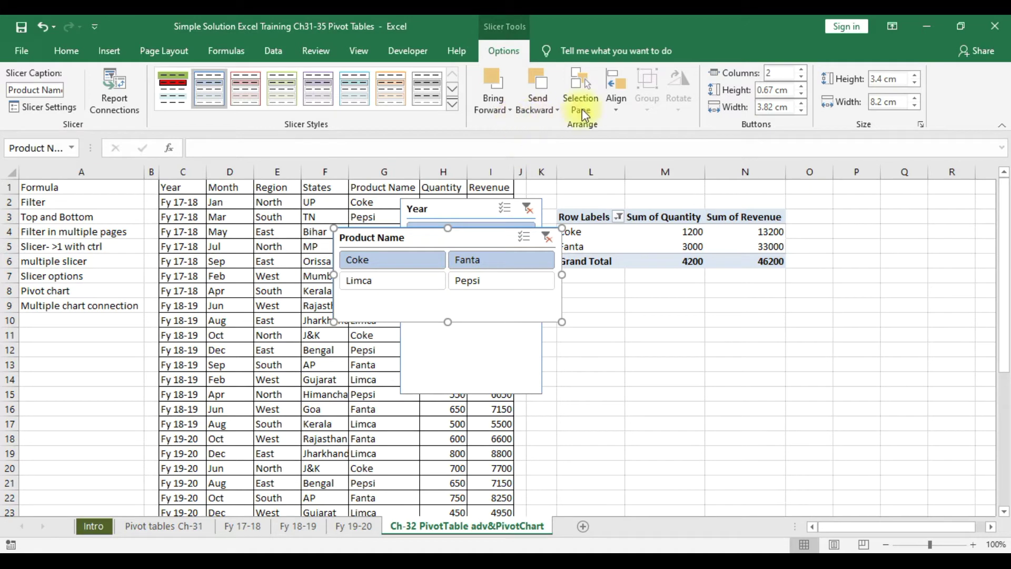
drag(430, 237, 209, 289)
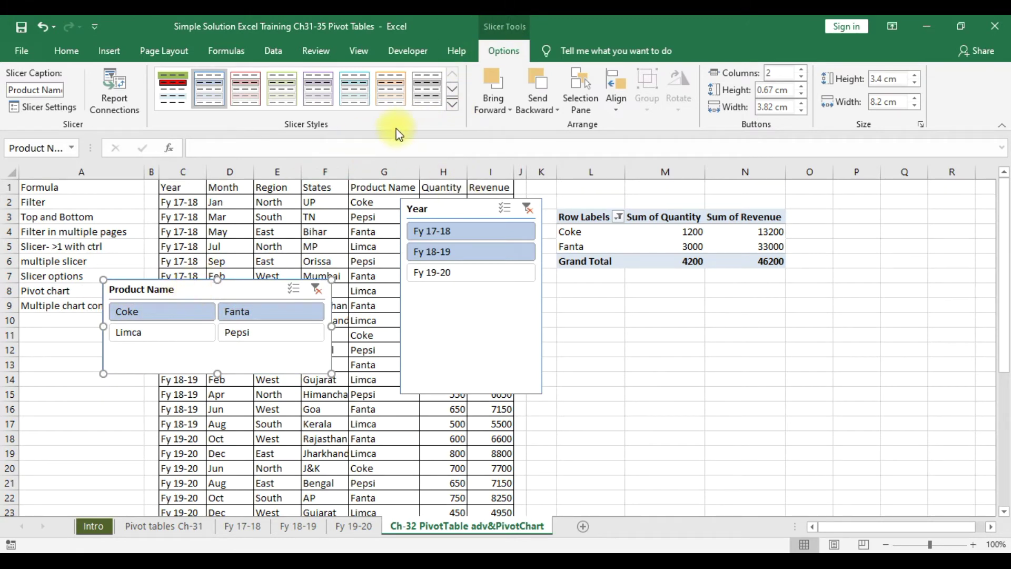
Apply the dark orange slicer style to the Product Name slicer, and replace it with the dark green style.
click(451, 109)
click(344, 224)
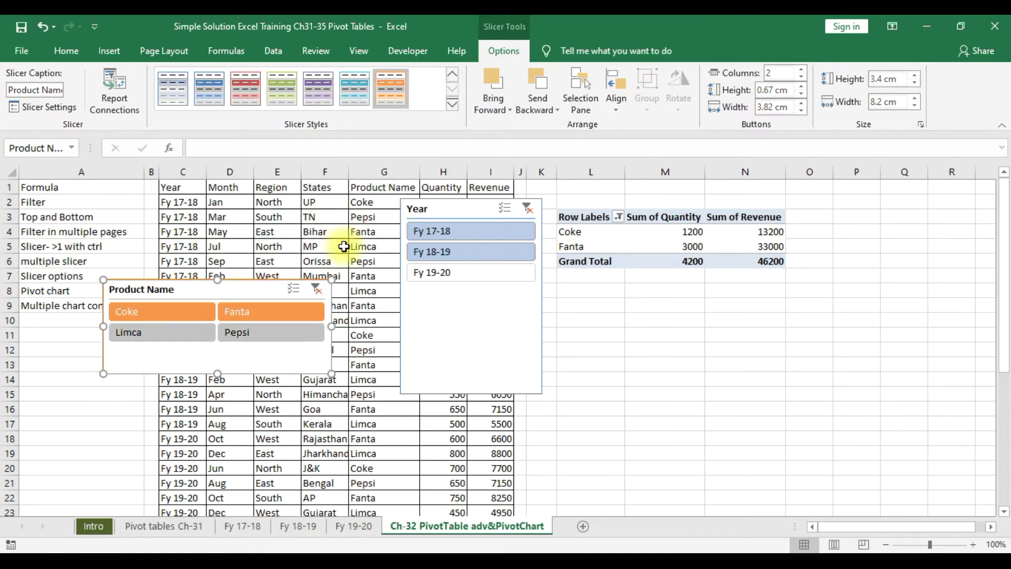
click(290, 89)
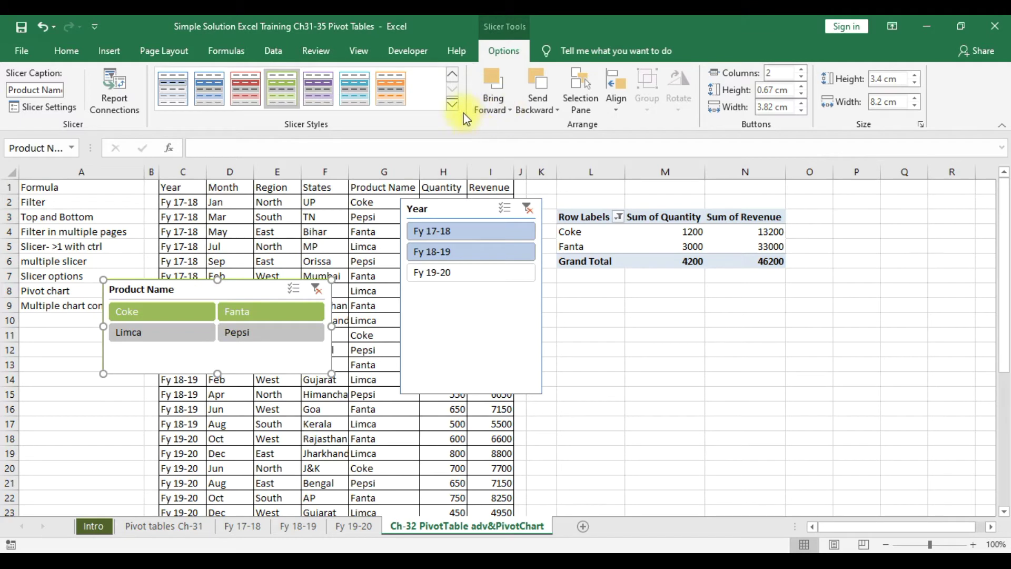
Create a new slicer style named My Slicer and give its Header element a dark olive green fill.
click(450, 103)
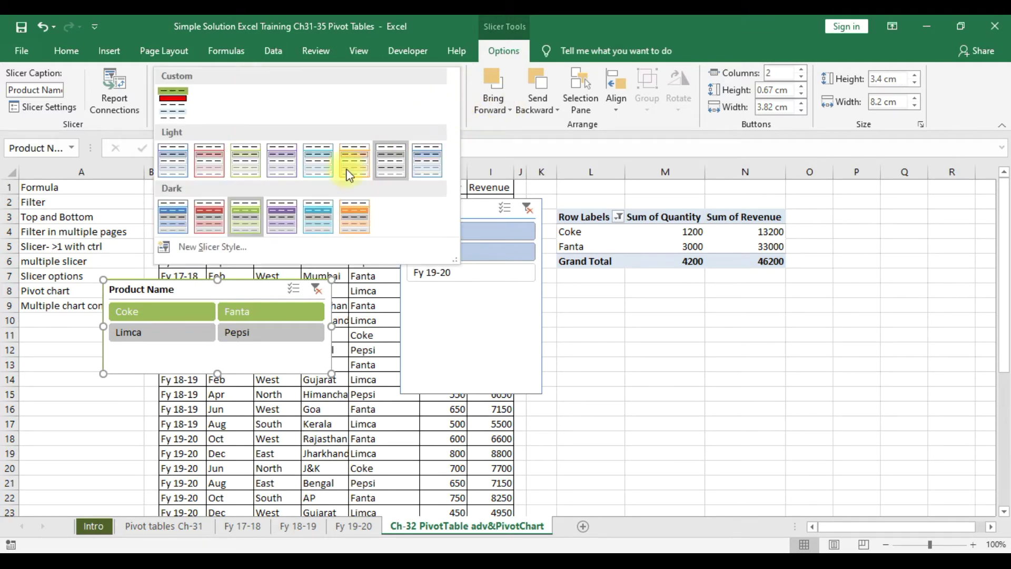
click(203, 252)
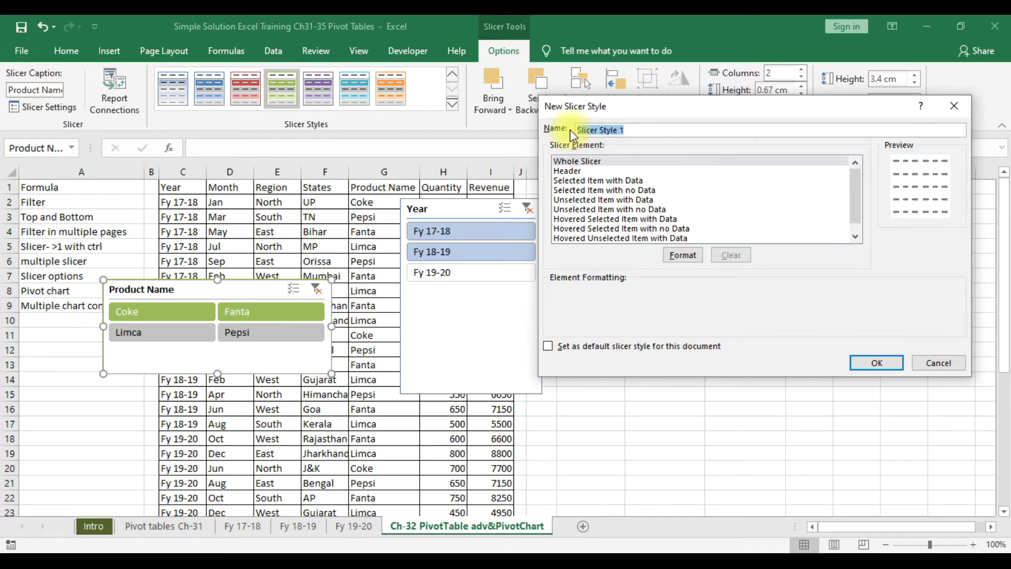
text(My Slicer)
click(579, 171)
click(693, 256)
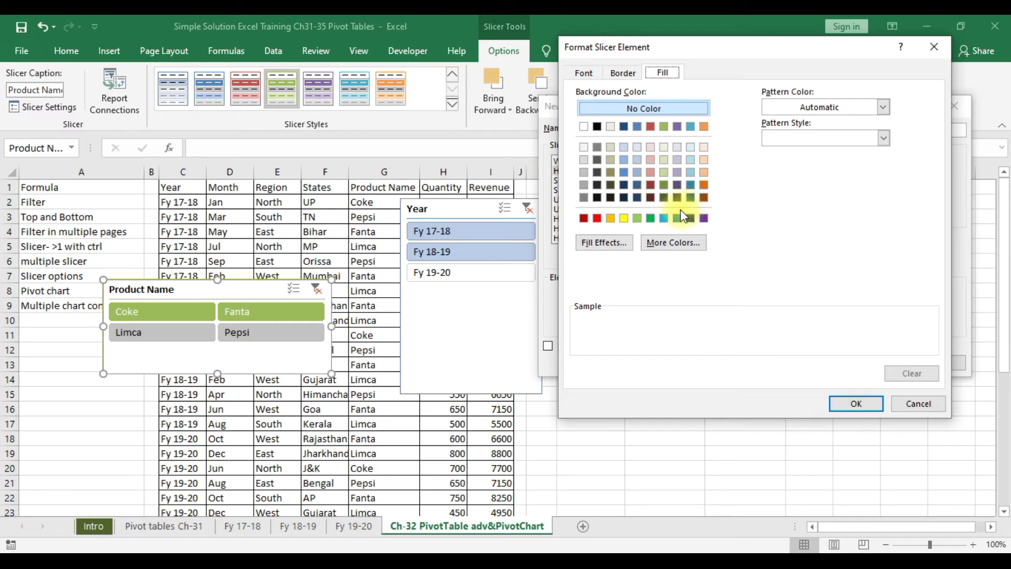
click(666, 185)
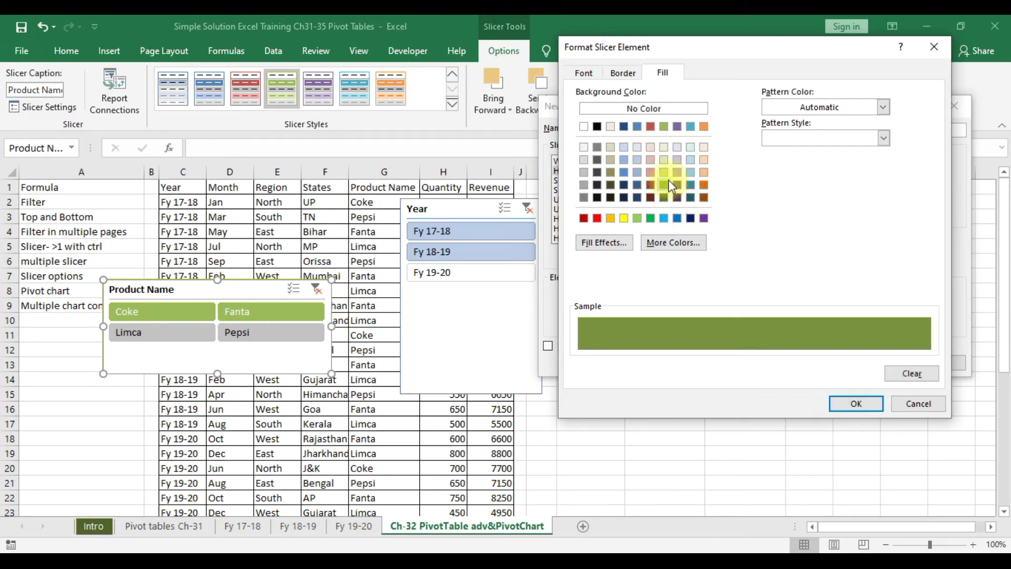
click(857, 403)
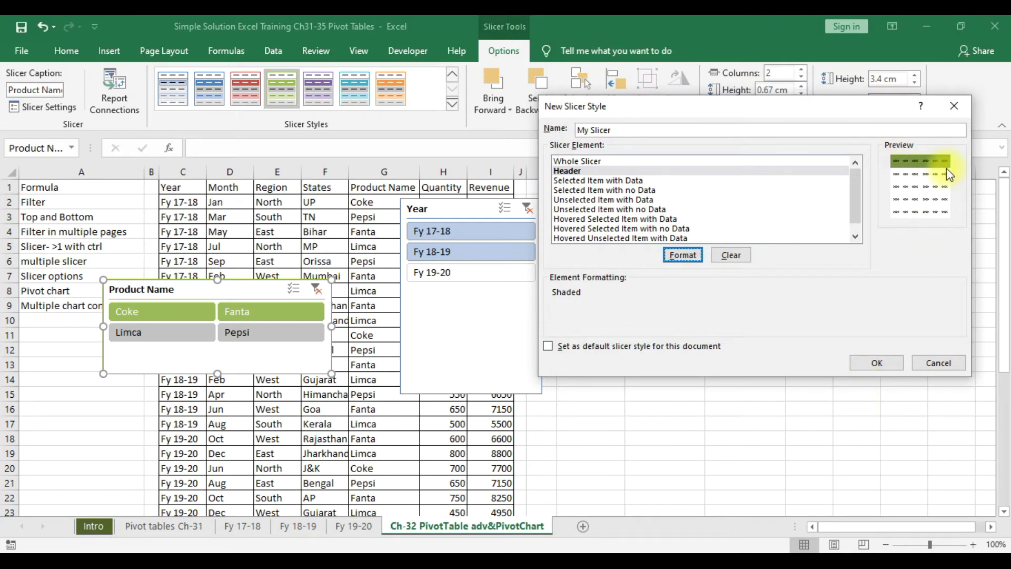
Try tan fills for the style's Selected Item with Data element, and choose the lightest red fill.
click(594, 181)
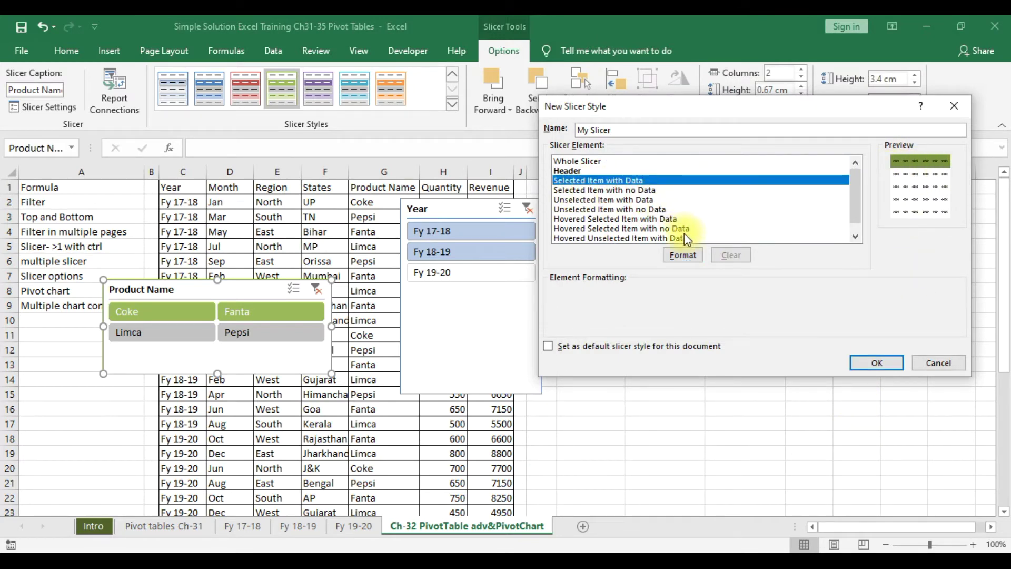
click(687, 254)
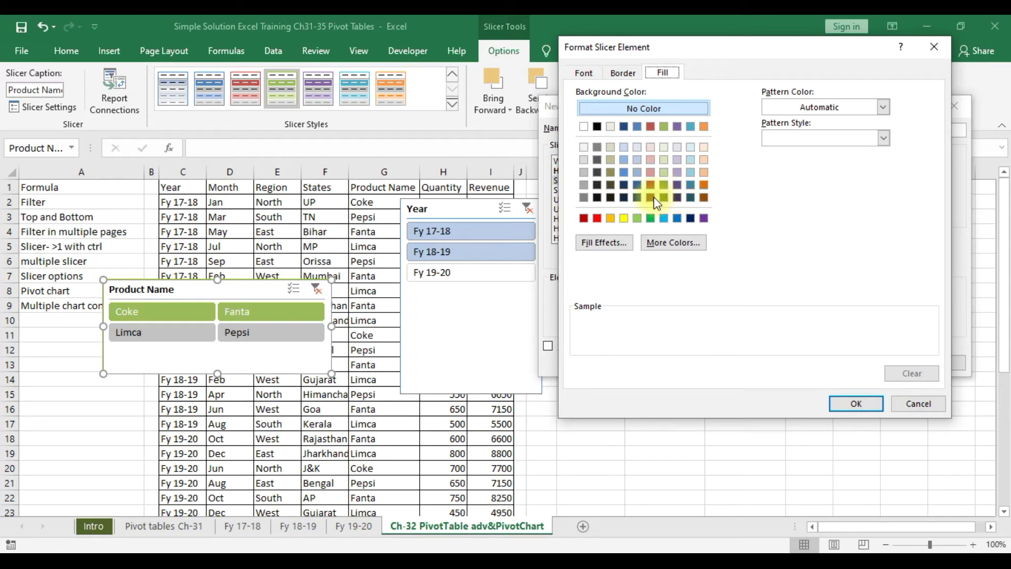
click(612, 160)
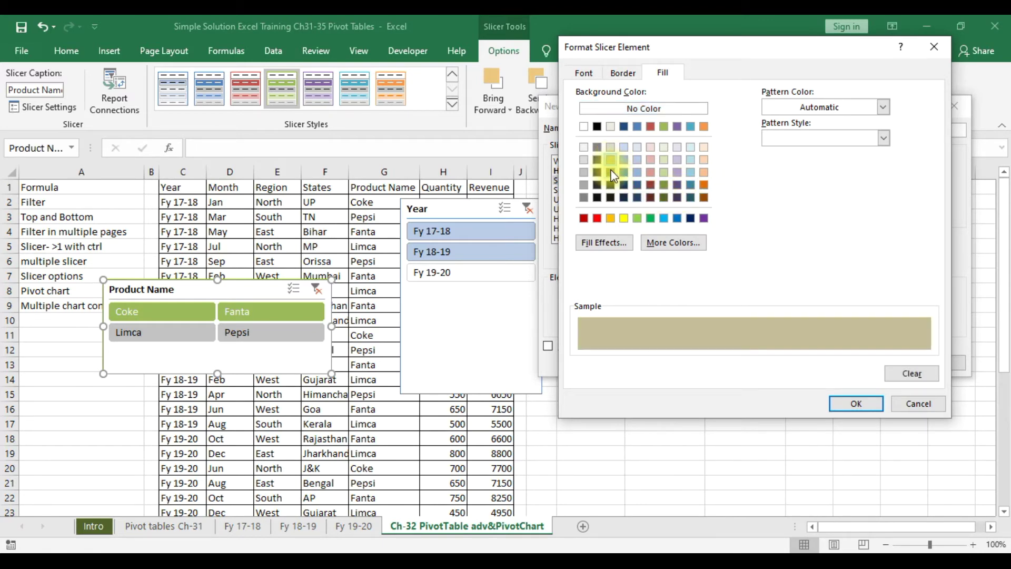
click(610, 173)
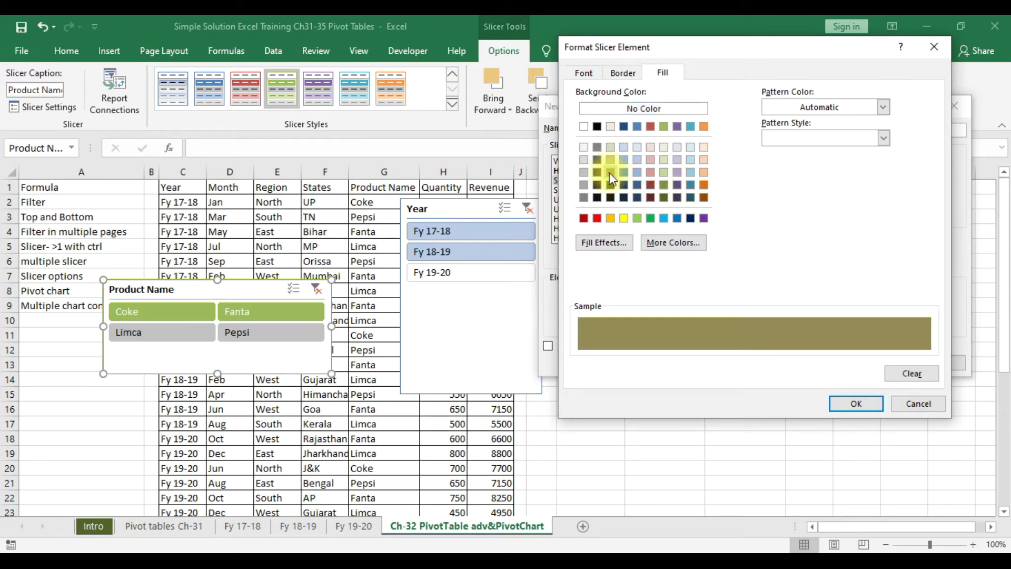
click(651, 147)
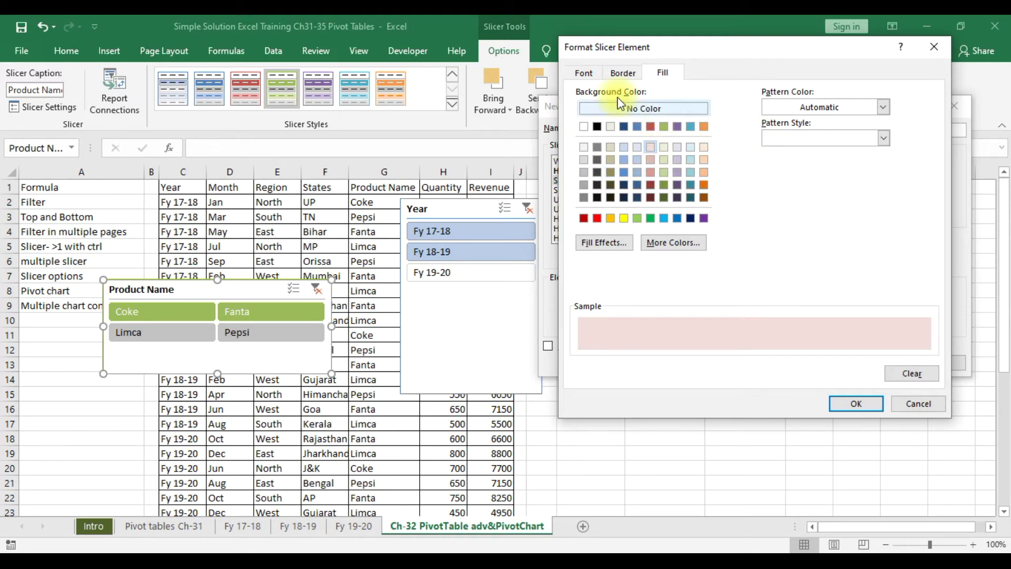
Add a thick solid border to all four sides of the Selected Item with Data element, and apply its formatting.
click(623, 74)
click(646, 182)
click(753, 171)
click(719, 208)
click(815, 206)
click(774, 229)
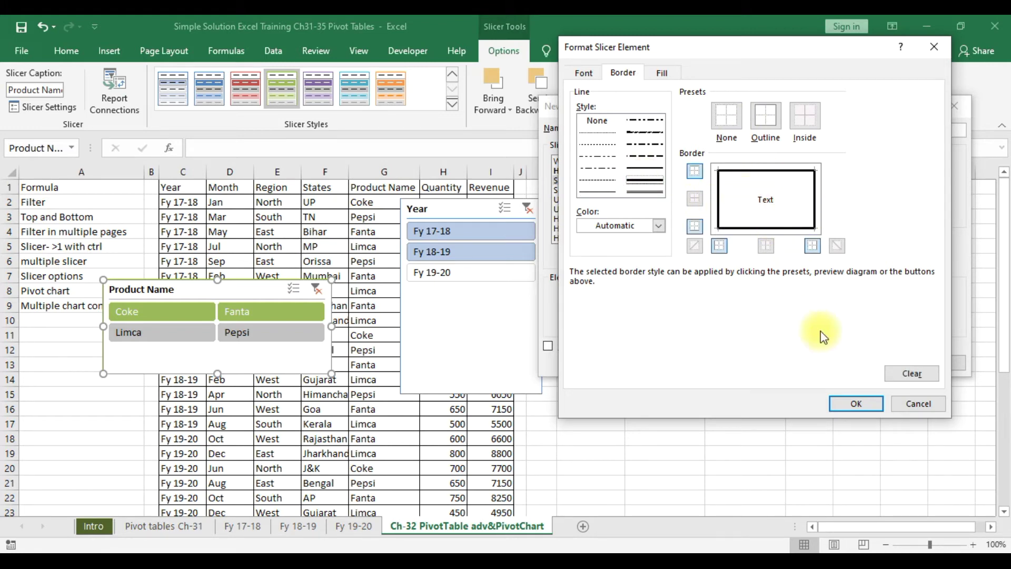
click(855, 403)
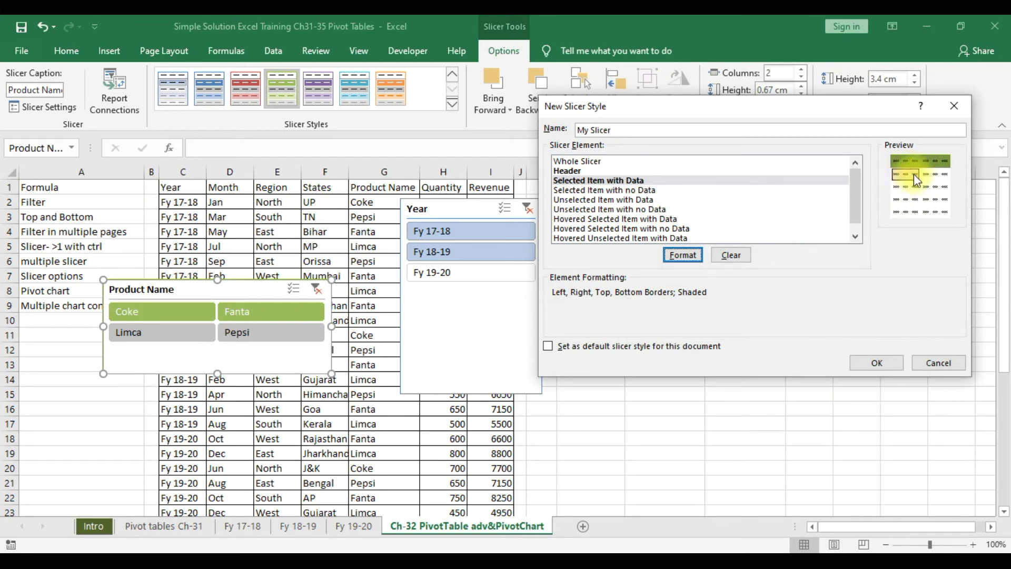
Give the style's Unselected Item with Data element a light blue fill.
click(621, 200)
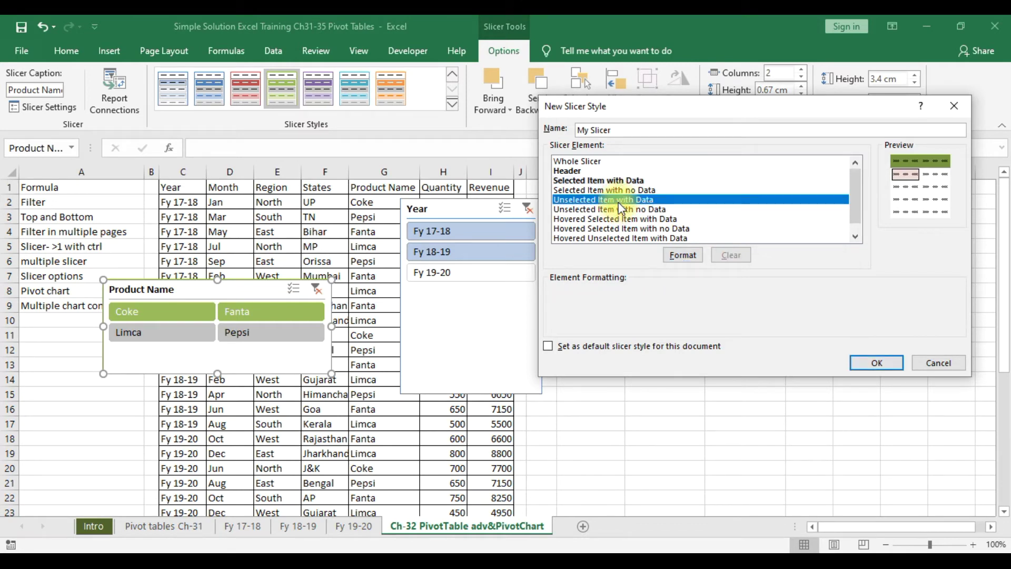
click(687, 253)
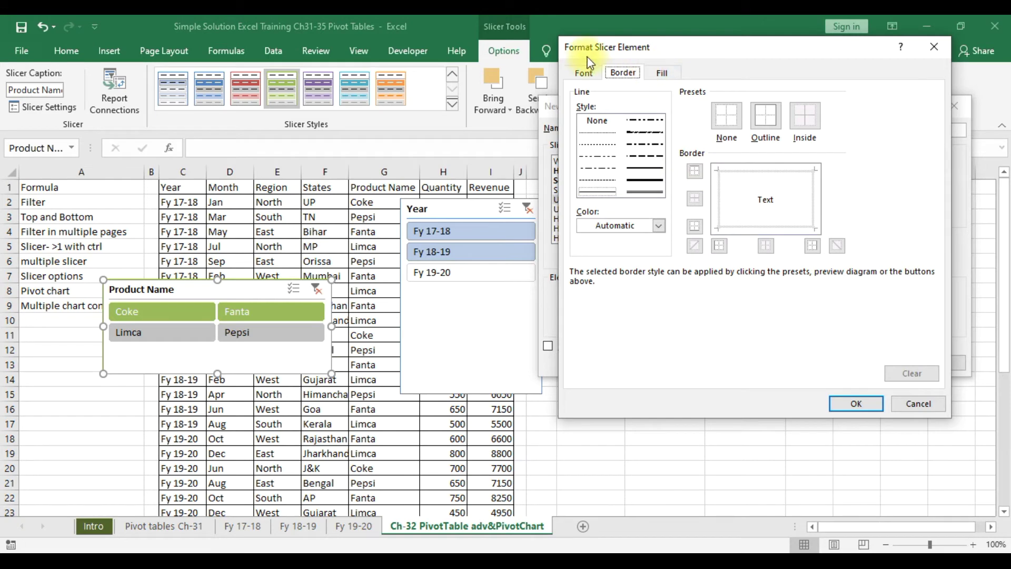
click(661, 73)
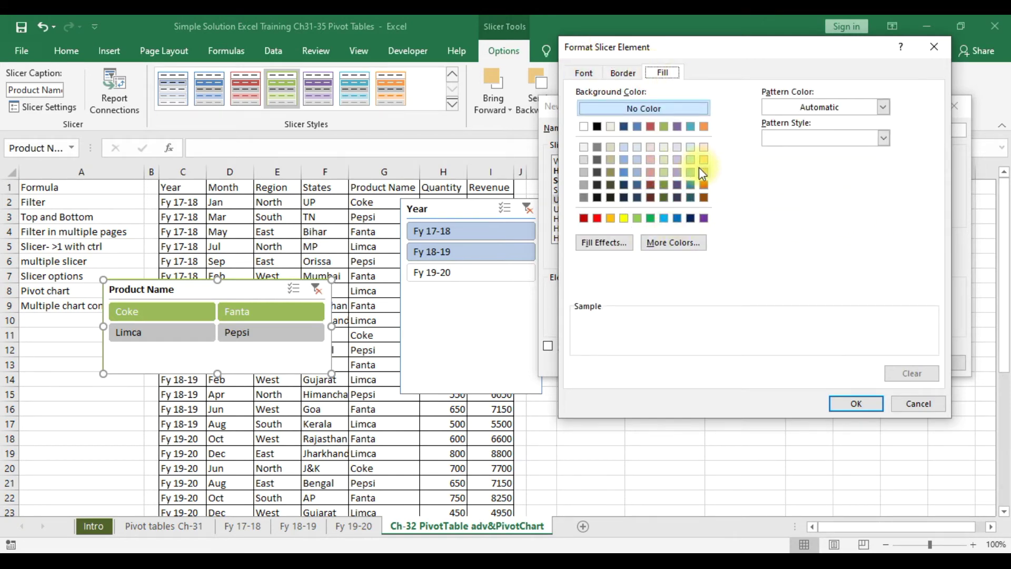
click(624, 160)
click(845, 408)
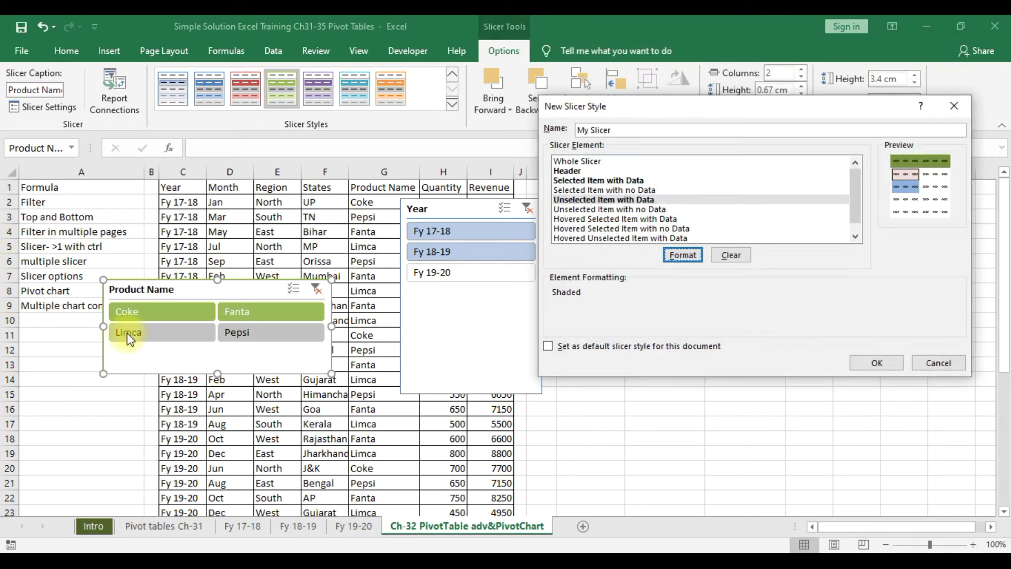
Give the Selected Item with no Data element a yellow fill, and save the My Slicer style.
click(582, 191)
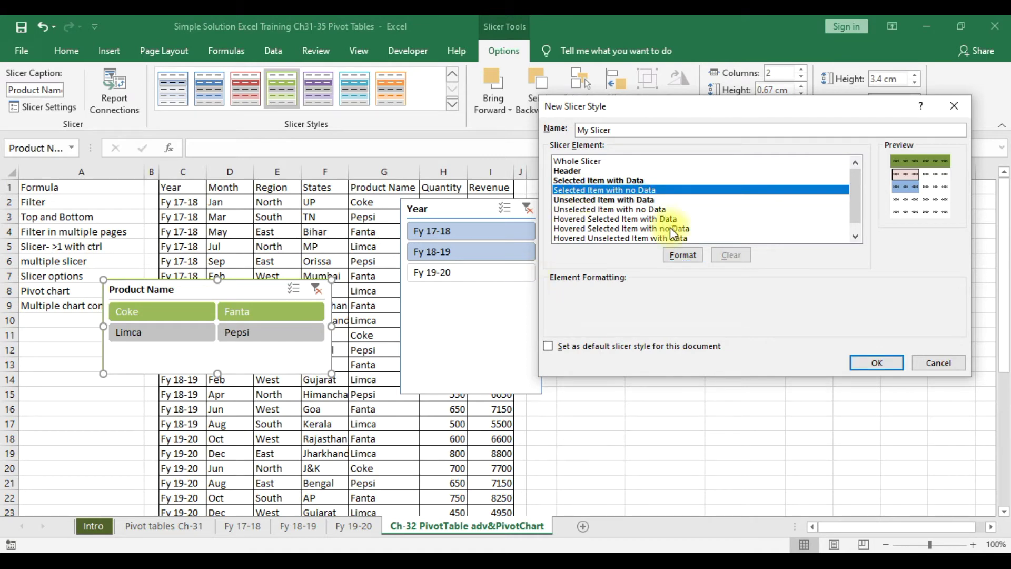
click(696, 263)
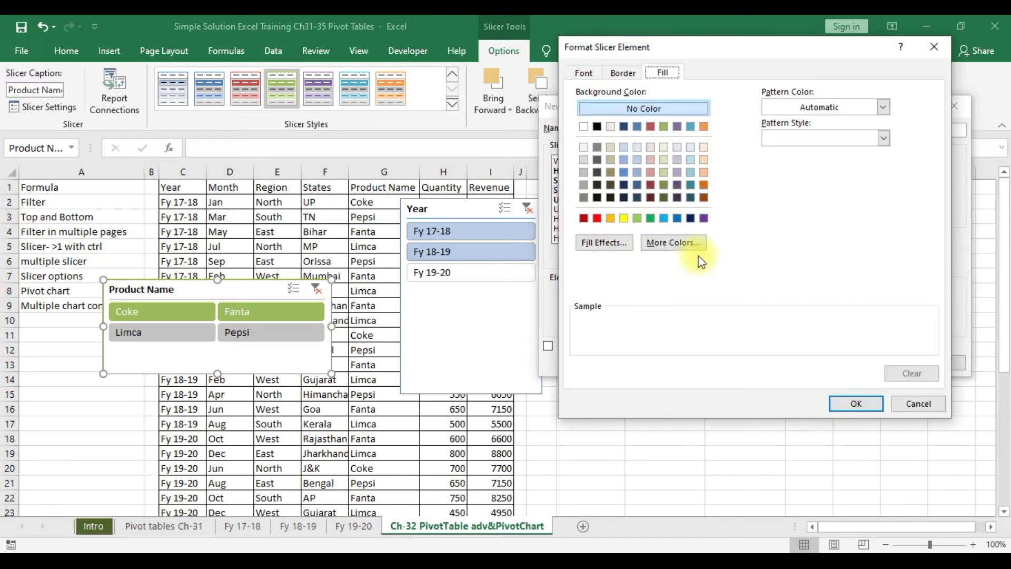
click(623, 220)
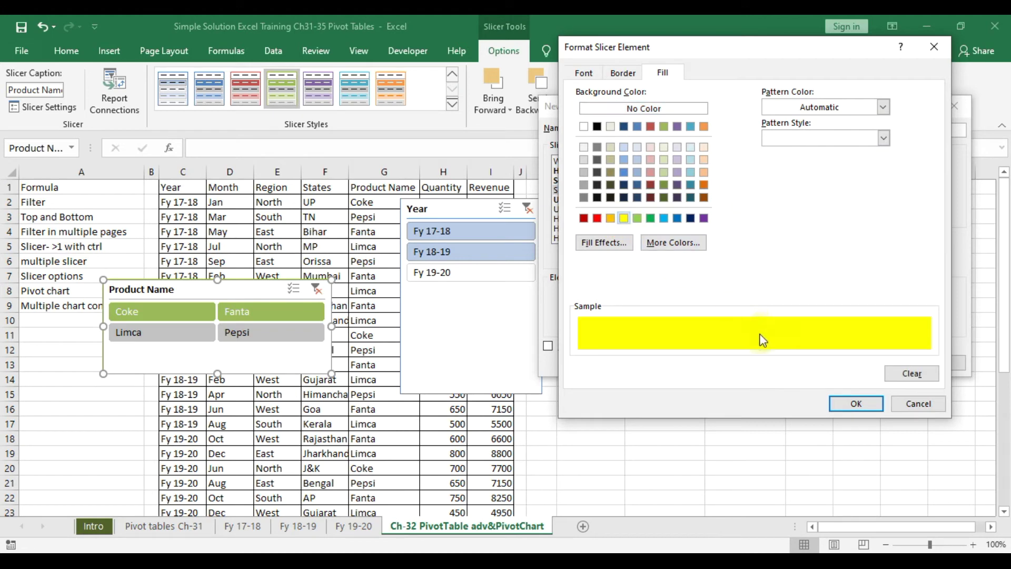
click(855, 403)
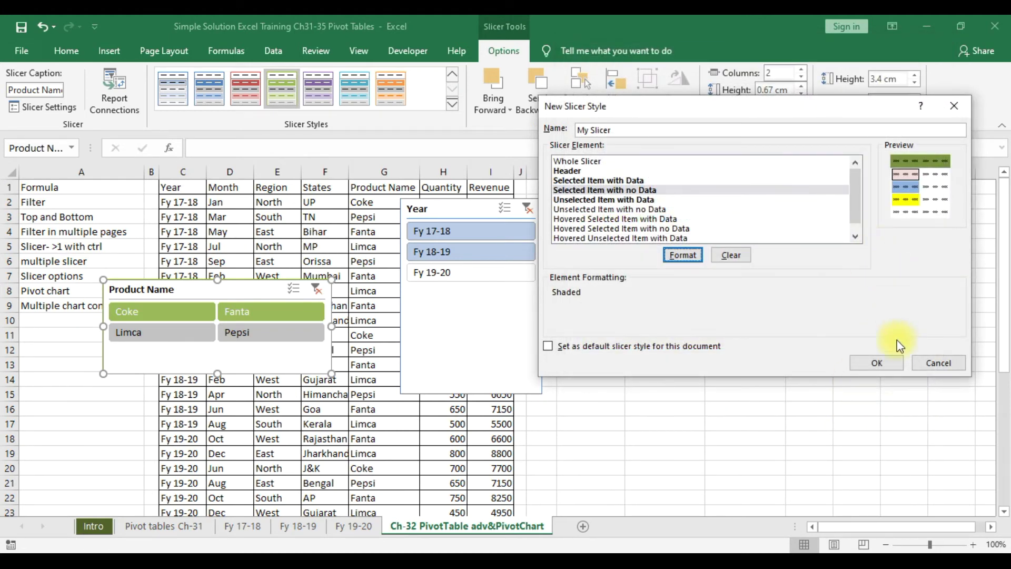
click(877, 363)
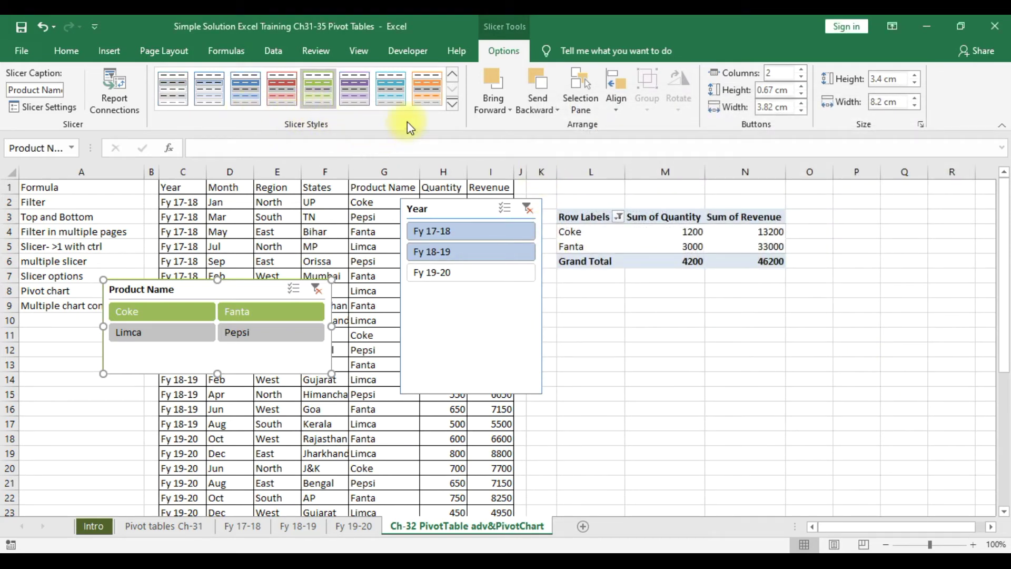
Apply the My Slicer style to the Product Name slicer, try the custom style with red selected items, and reapply My Slicer.
click(453, 103)
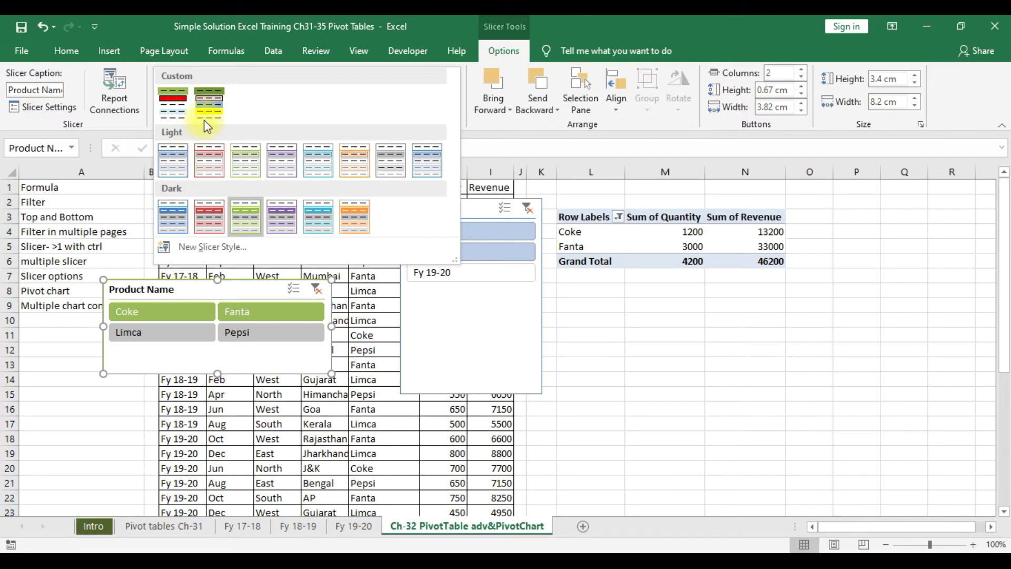
click(216, 105)
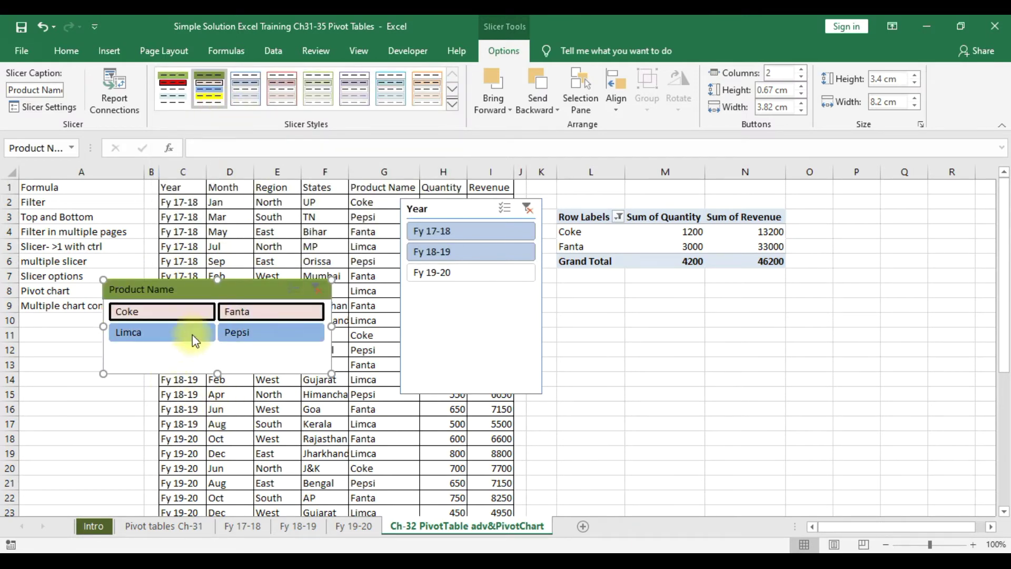
click(178, 90)
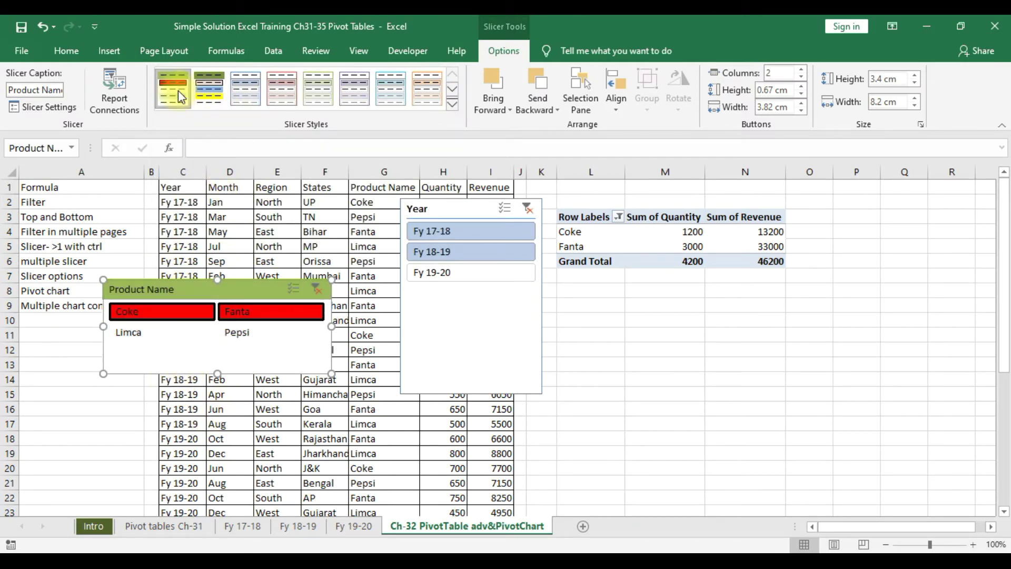
click(216, 96)
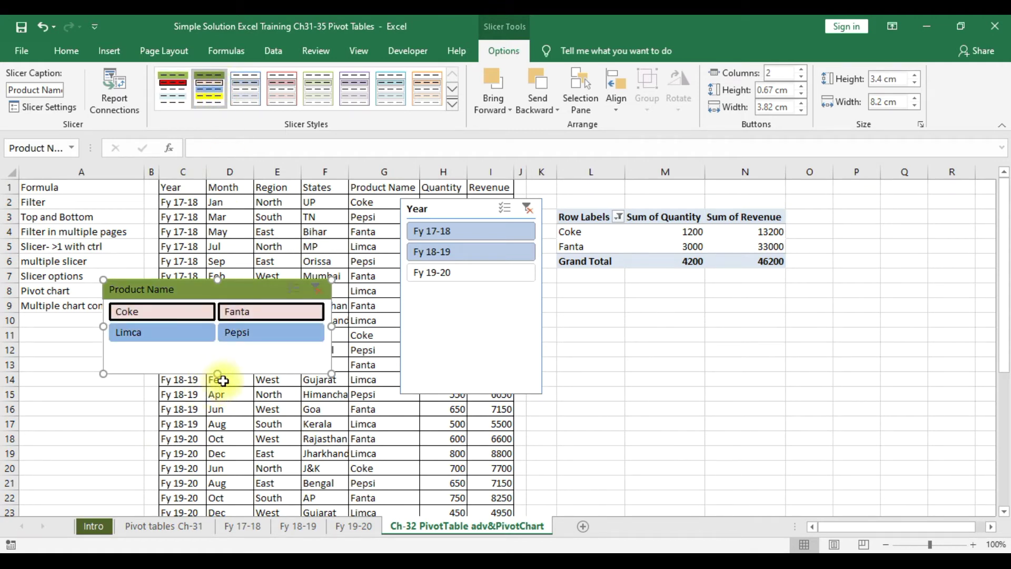
Enlarge the Product Name slicer to about 4.6 cm high, and place it beside the Year slicer over the source data.
drag(218, 371, 232, 407)
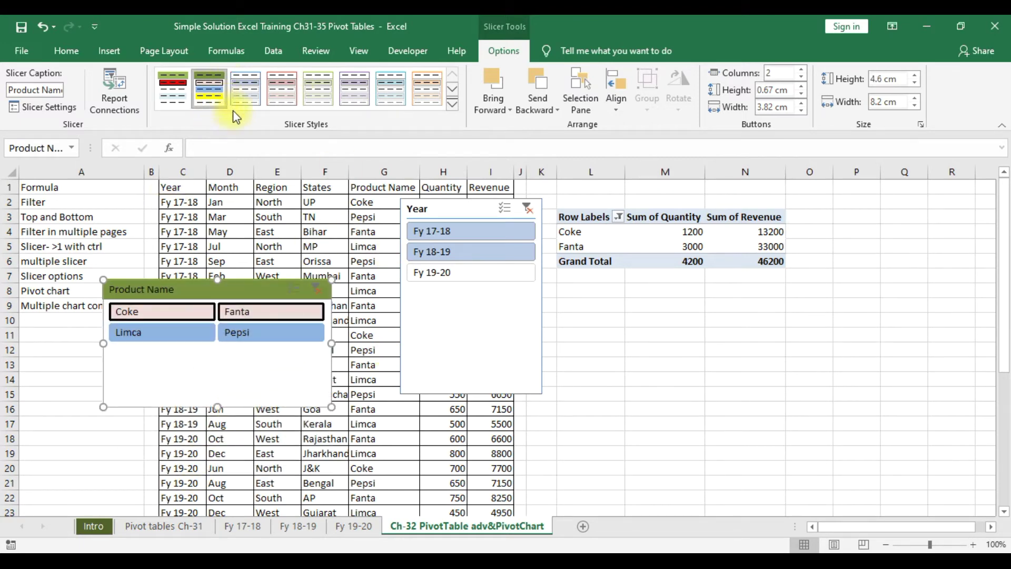
drag(251, 287, 306, 203)
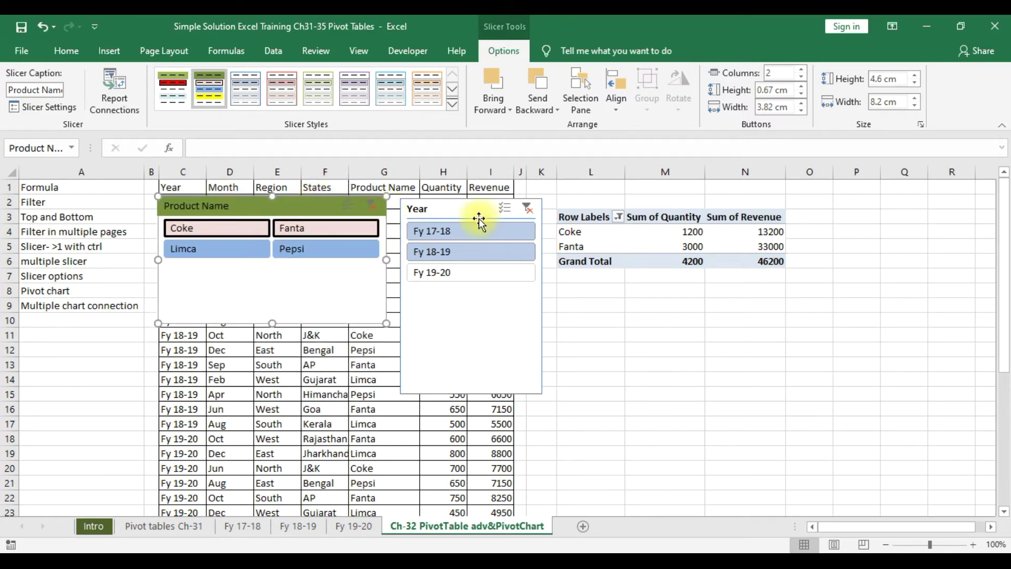
drag(473, 211, 461, 207)
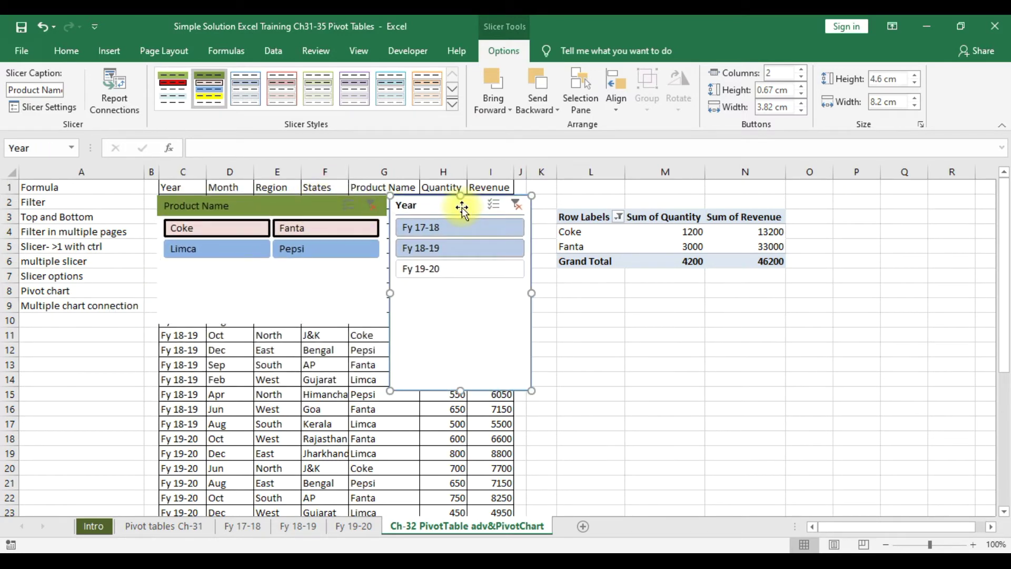
Remove the Revenue, Quantity and Product Name fields from the PivotTable.
click(652, 232)
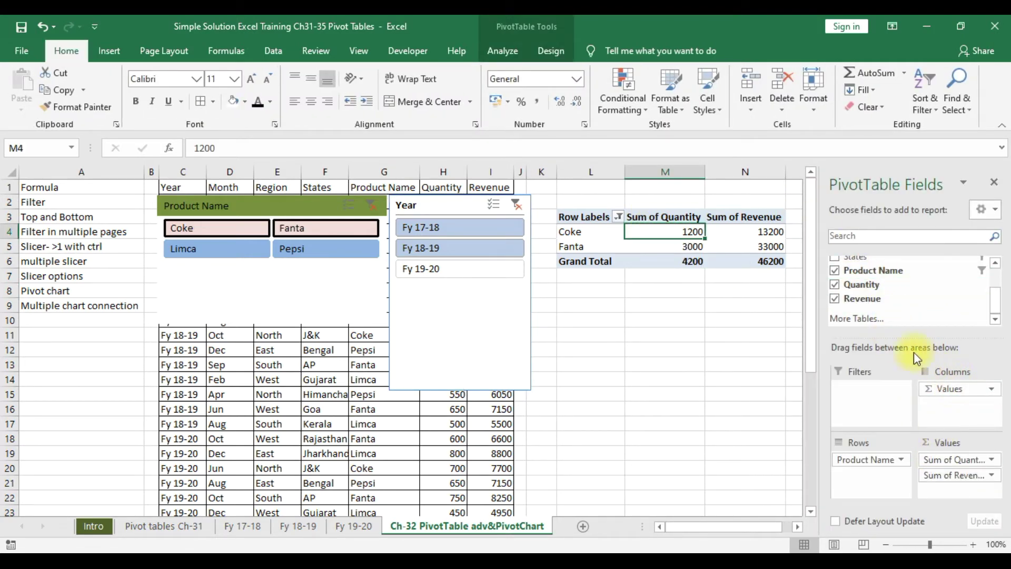
click(835, 299)
click(835, 285)
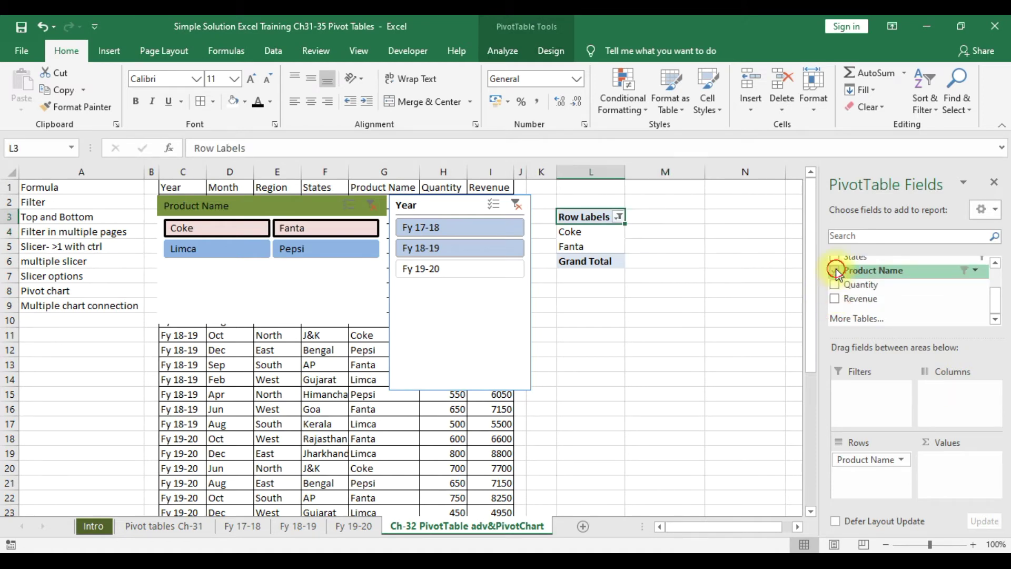
click(836, 270)
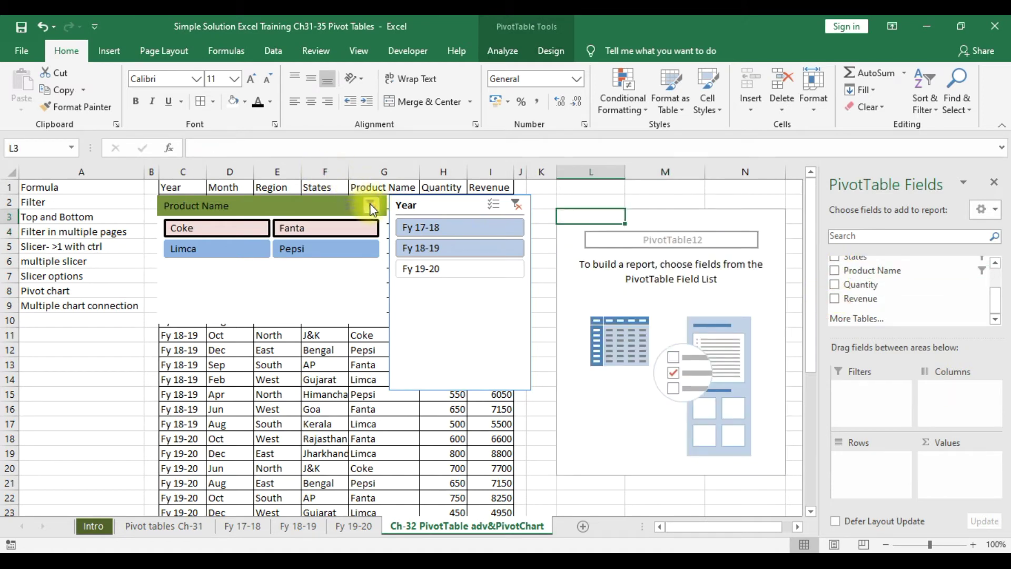
Delete the Product Name and Year slicers.
click(327, 200)
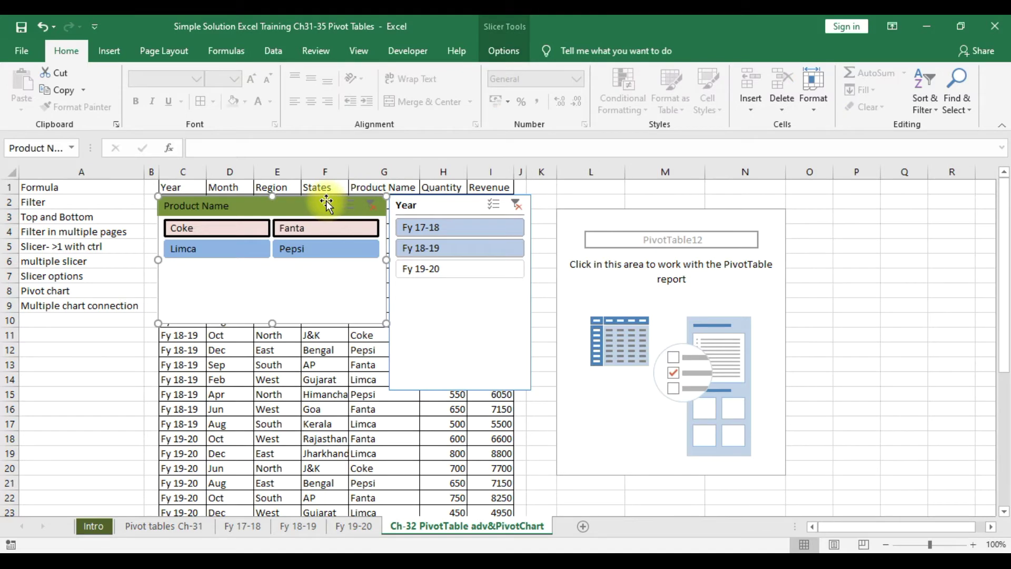
key(Delete)
click(455, 211)
key(Delete)
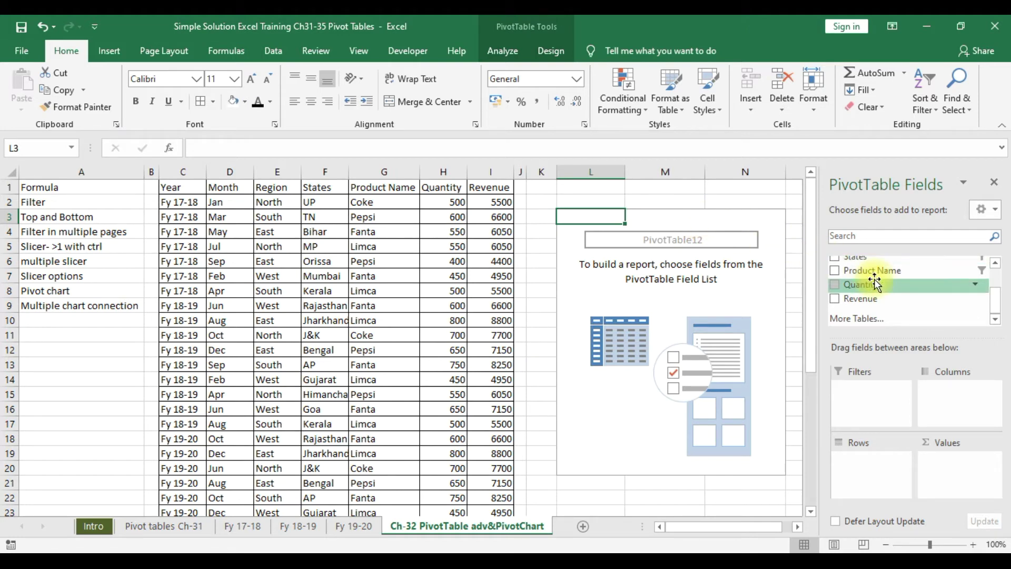
Rebuild the PivotTable with Product Name as rows and Quantity and Revenue as summed values.
drag(868, 272, 871, 471)
drag(865, 295, 959, 468)
drag(854, 297, 958, 482)
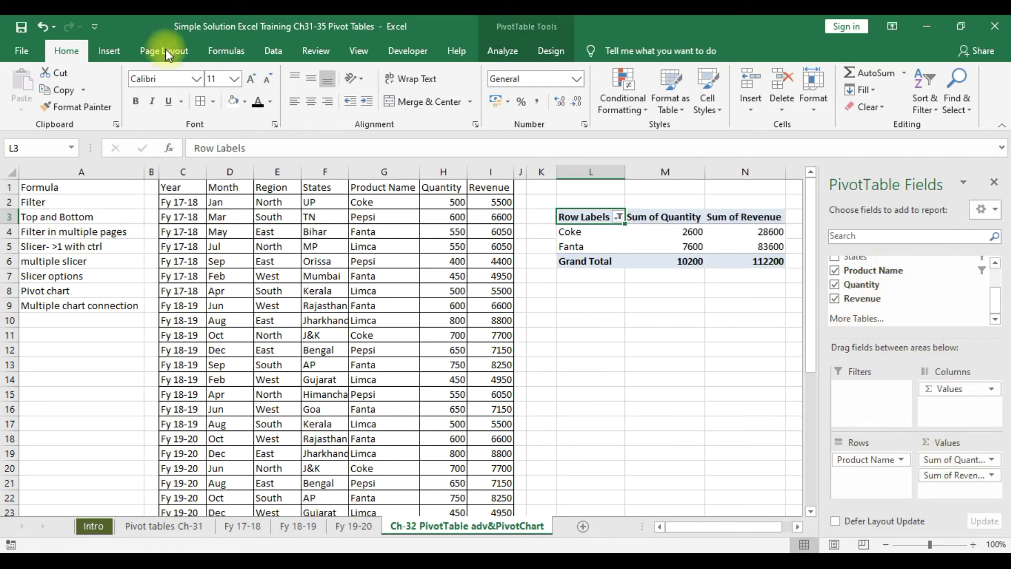
Clear the Product Name filter from the PivotTable's row labels.
click(109, 51)
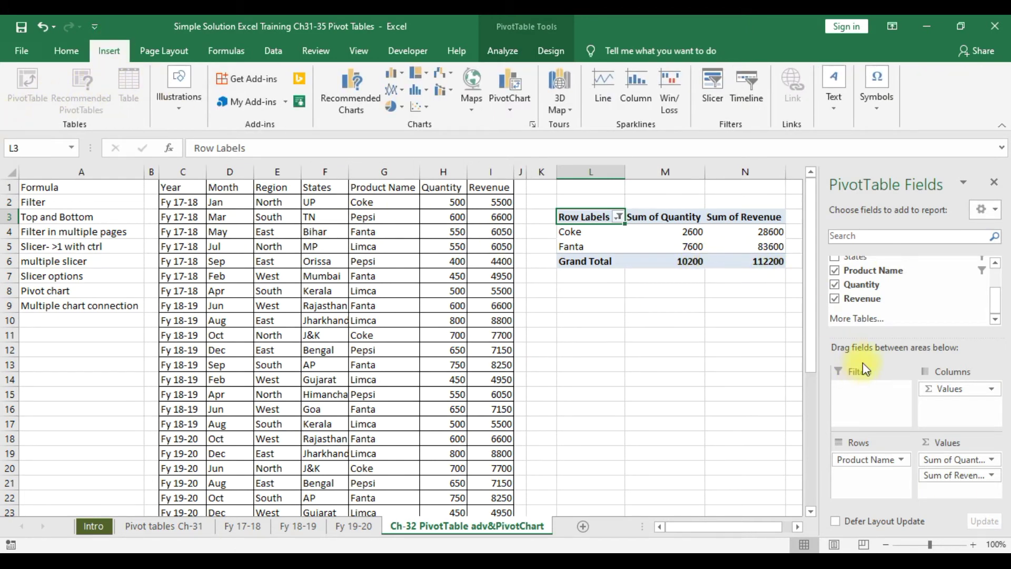
click(652, 234)
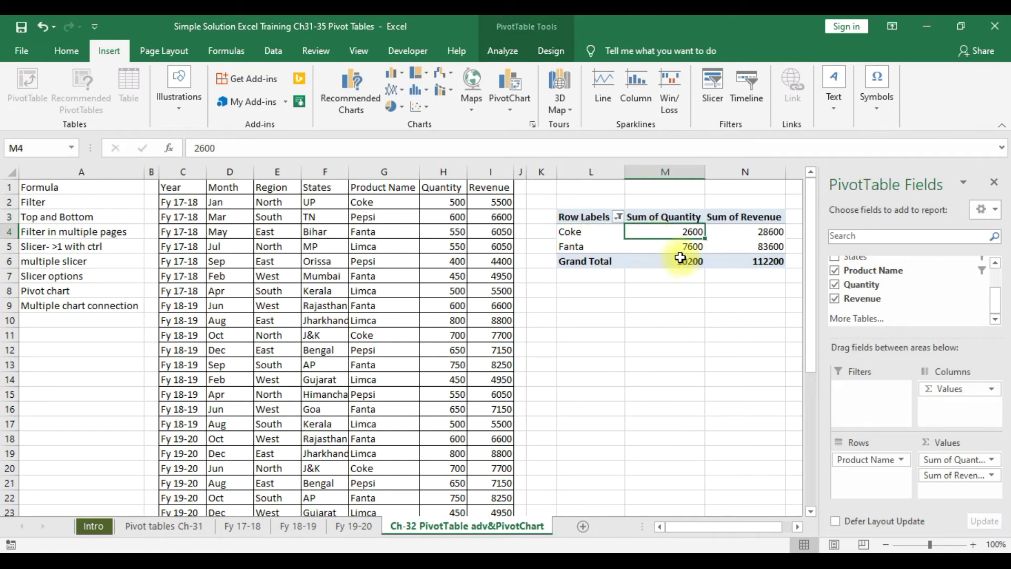
click(619, 216)
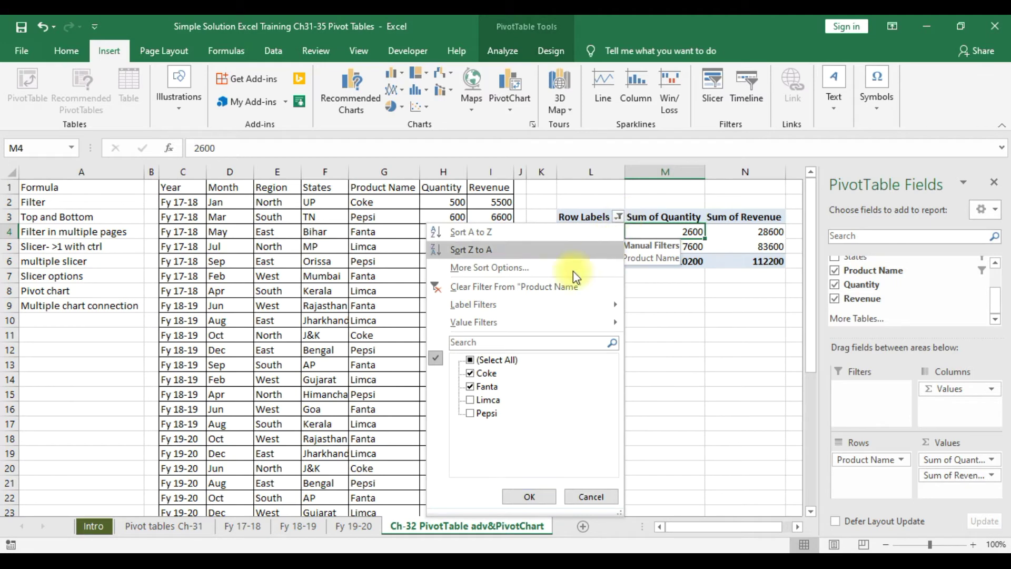
click(475, 288)
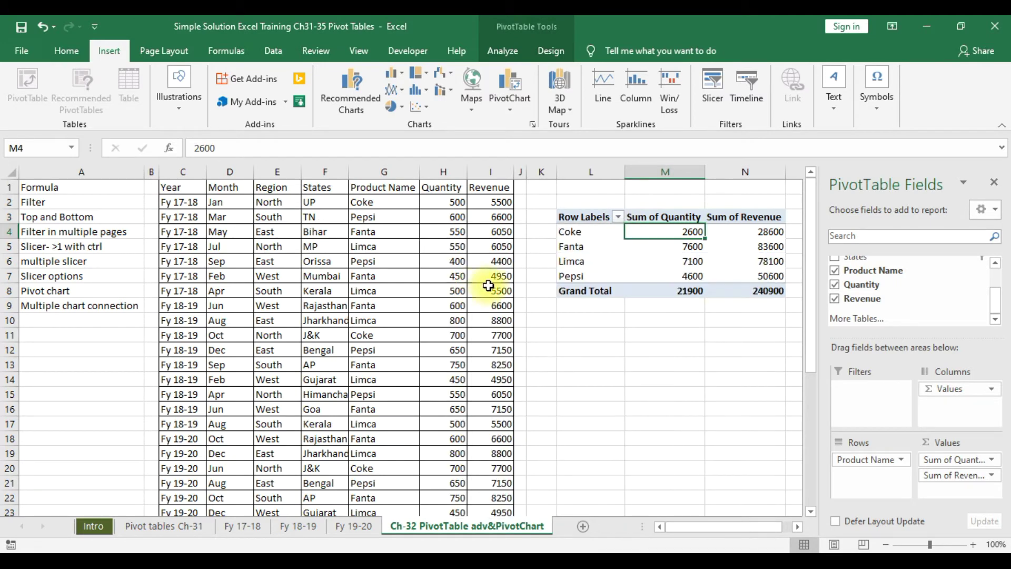
click(616, 415)
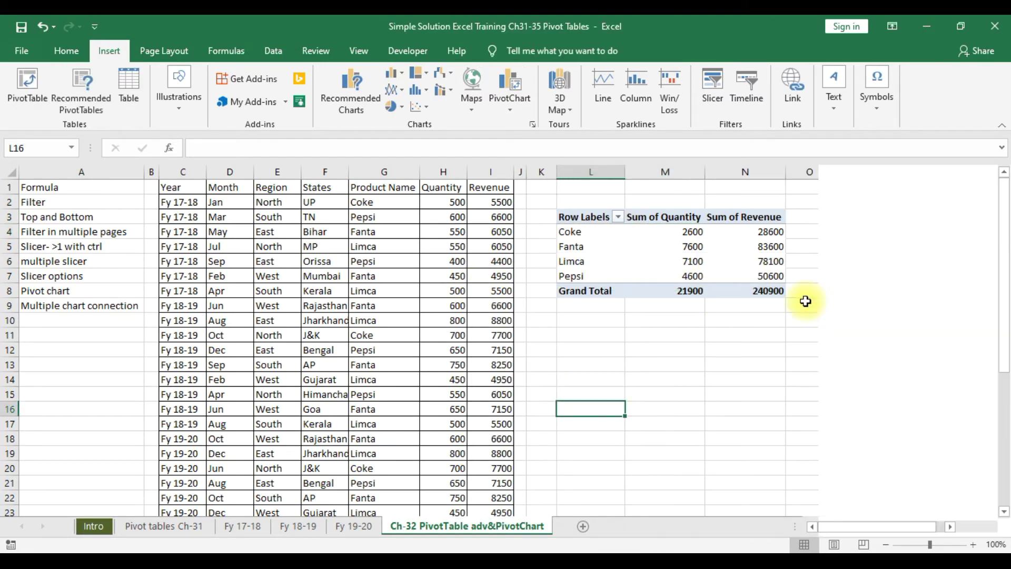
click(653, 217)
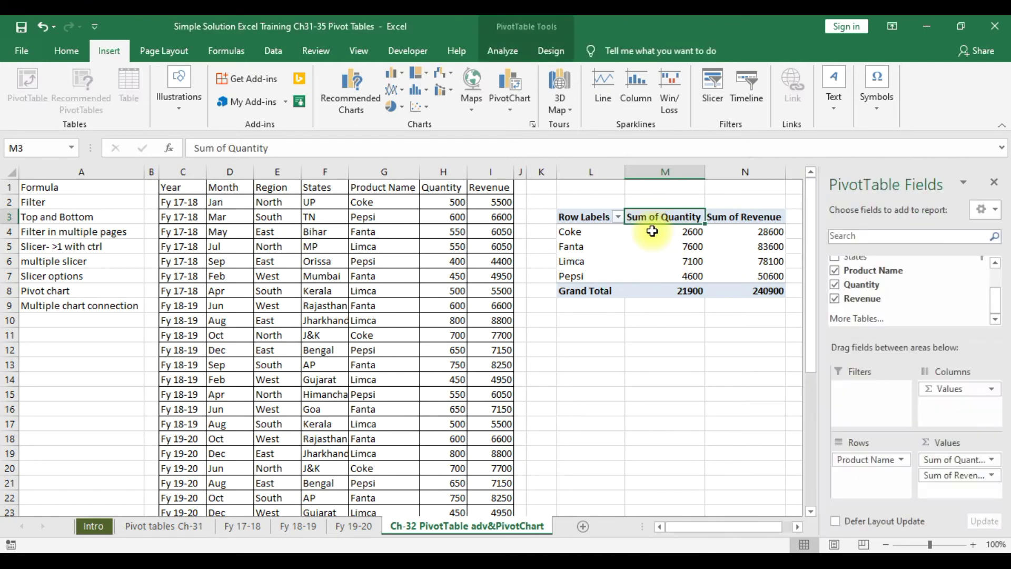
click(597, 408)
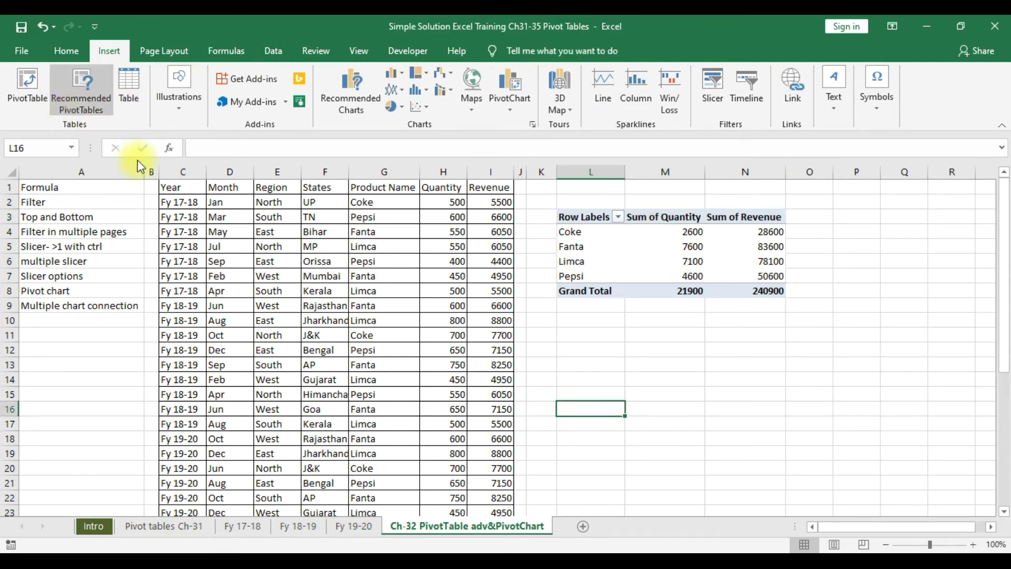
click(598, 247)
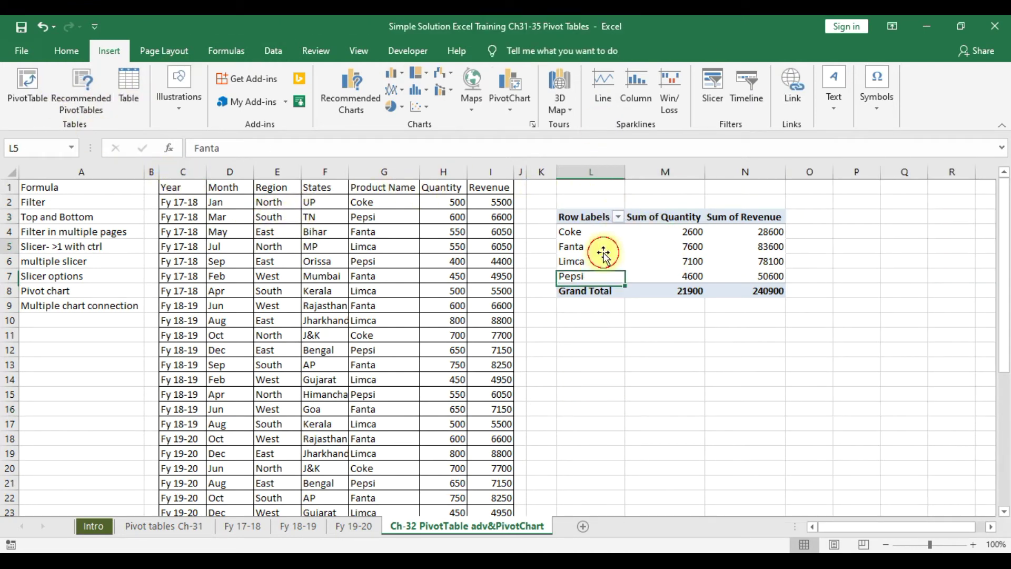
Insert a clustered column PivotChart from the PivotTable, and place it over columns A to G below the header row.
click(590, 219)
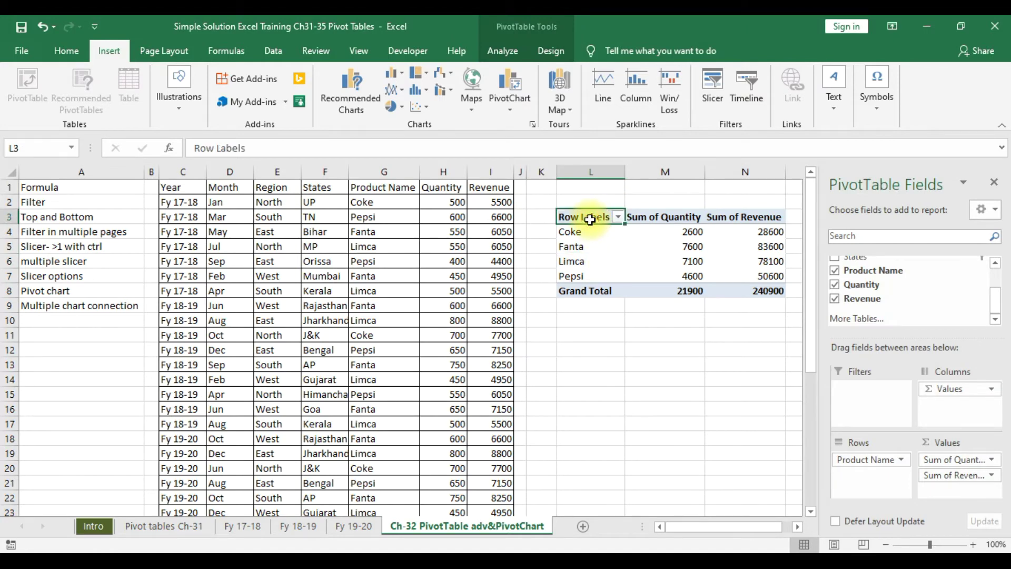
click(514, 100)
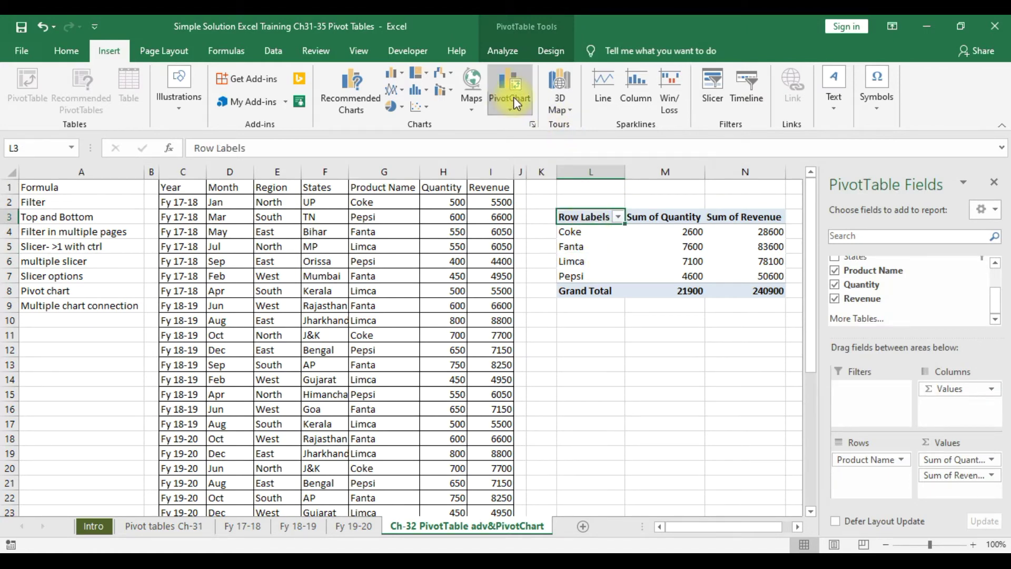
click(533, 125)
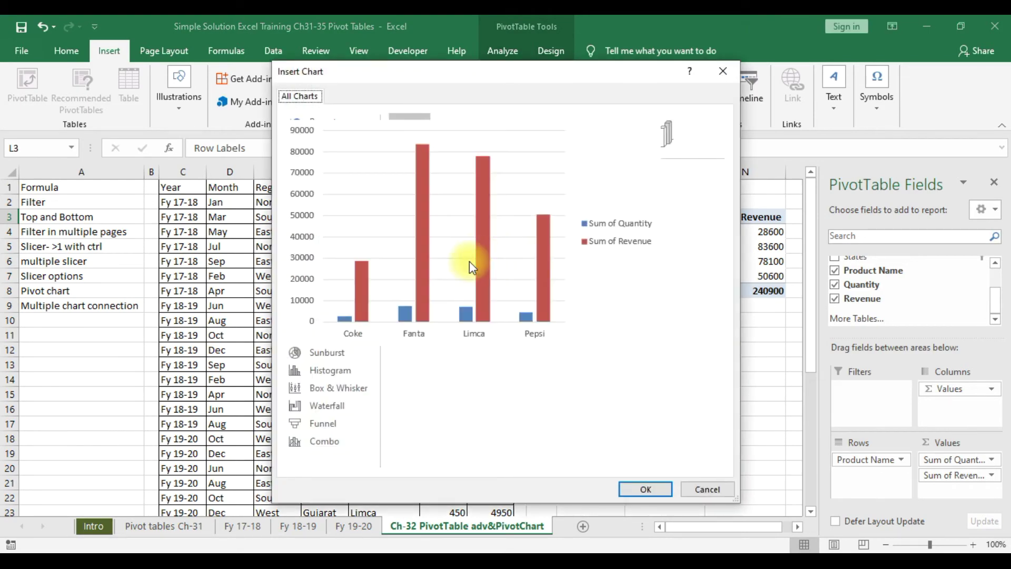
click(646, 490)
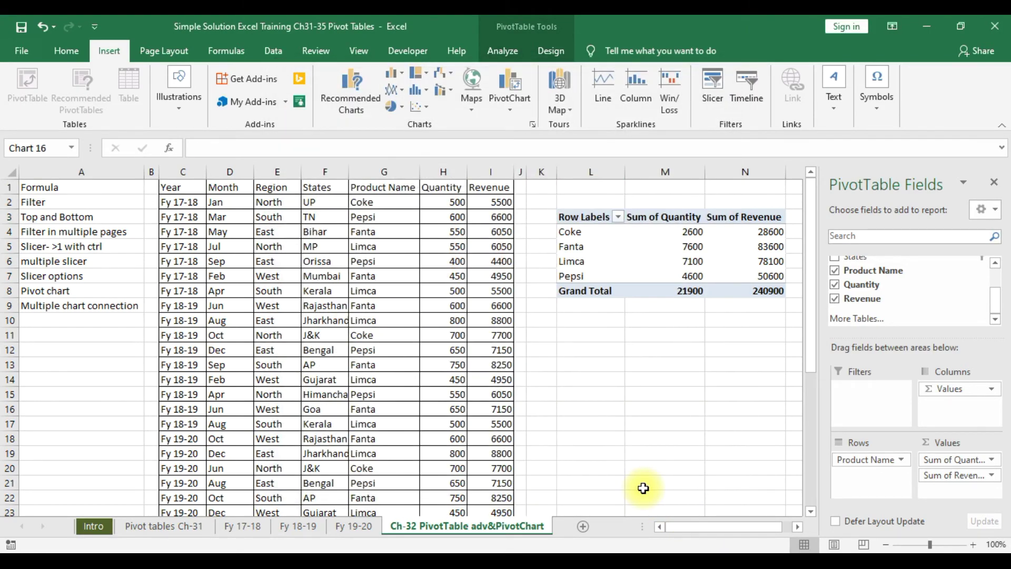
drag(471, 256, 287, 223)
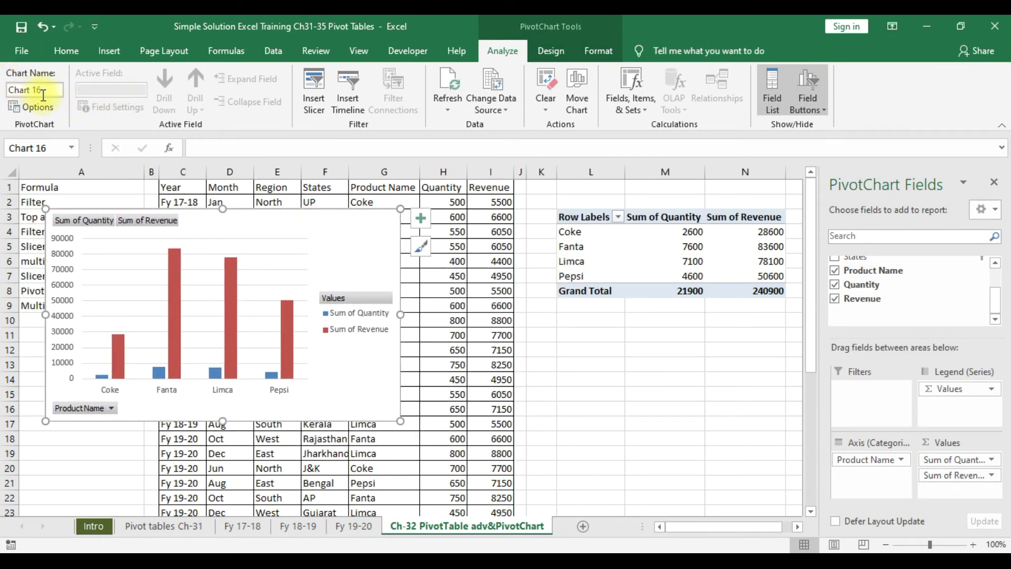
click(619, 248)
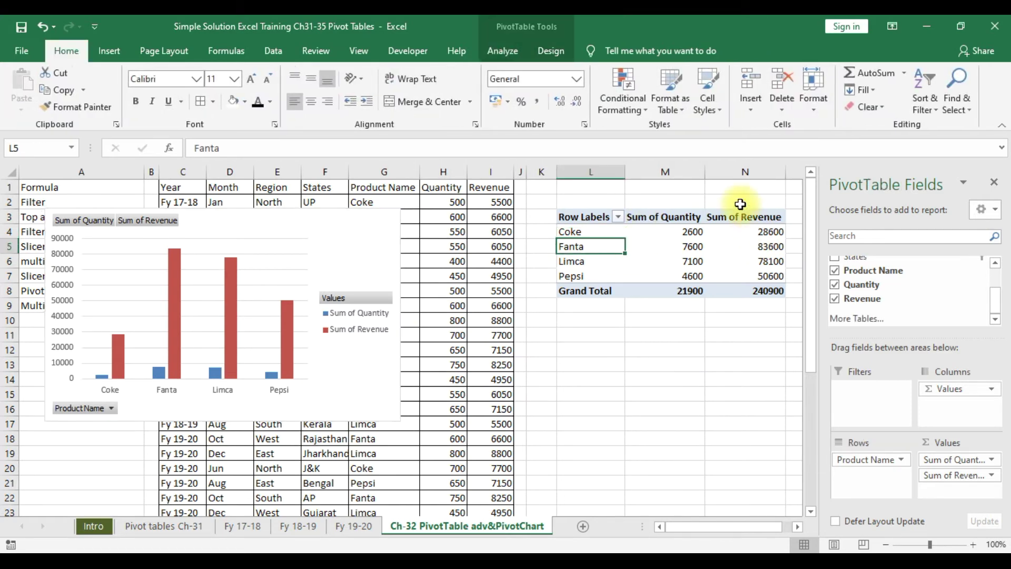
click(660, 232)
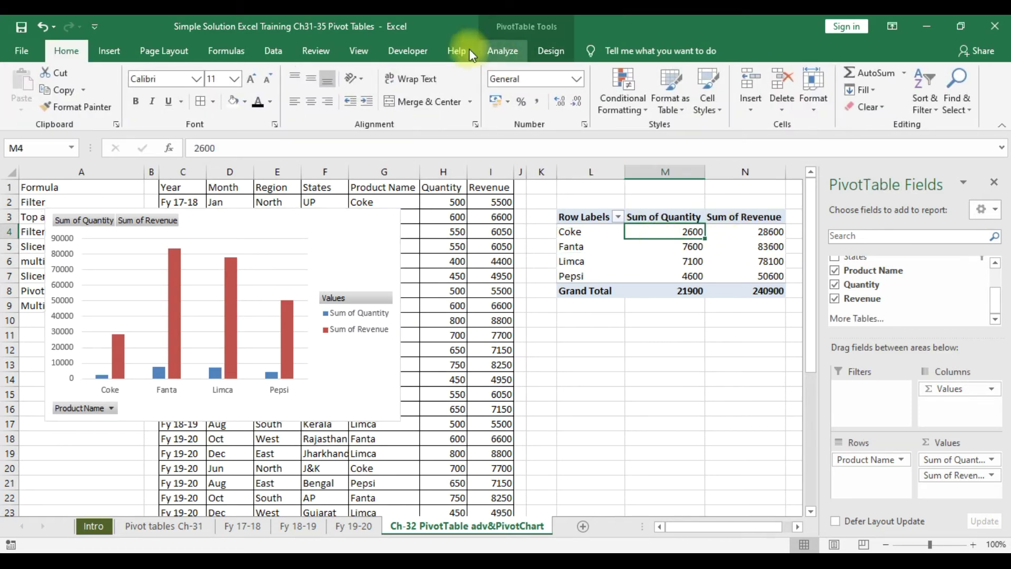
click(498, 51)
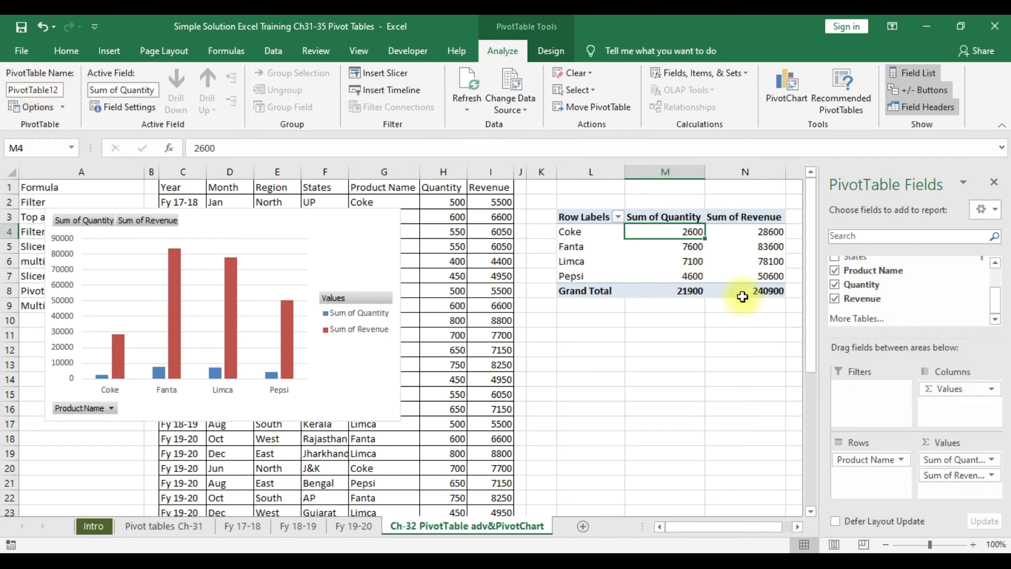
Shift the PivotChart slightly up and right, and filter its Product Name field to only Coke and Pepsi.
drag(327, 232, 380, 216)
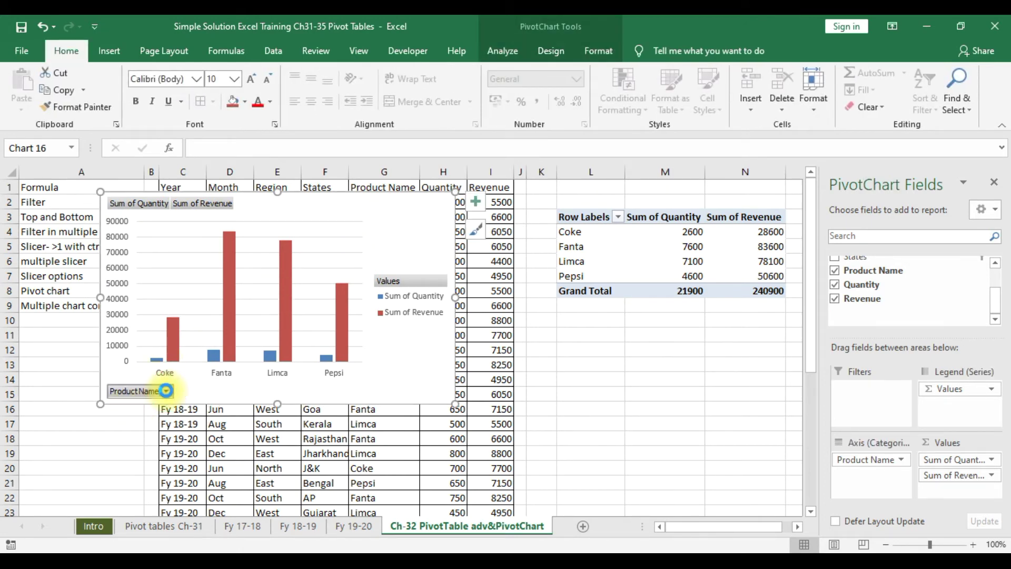
click(166, 391)
click(47, 262)
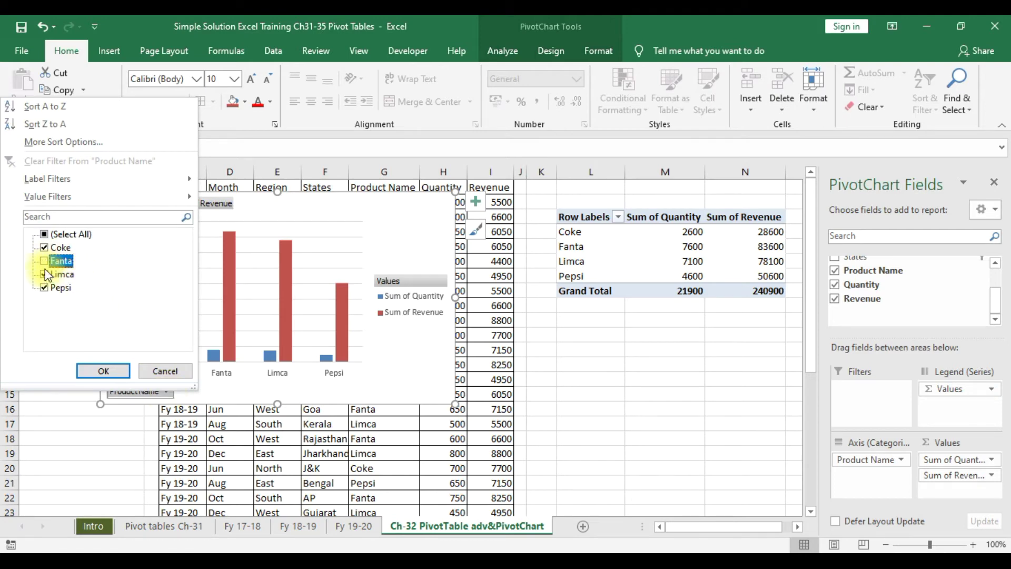
click(52, 273)
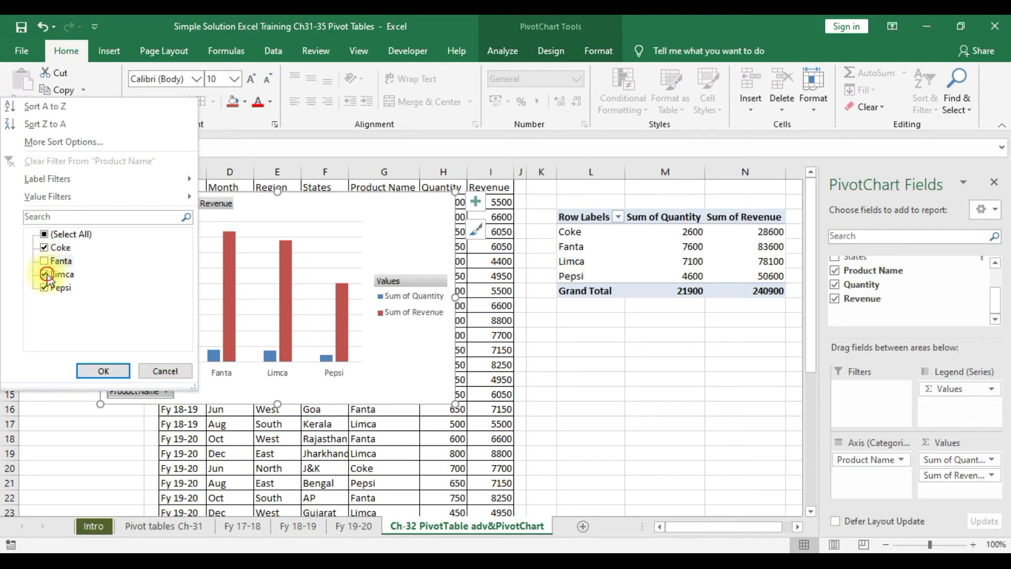
click(102, 370)
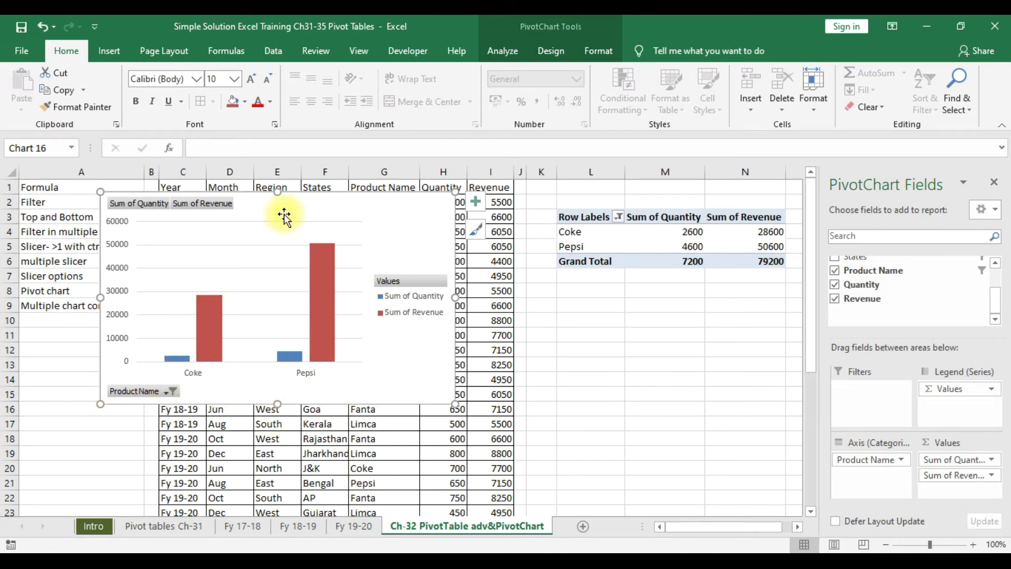
Add axis titles, a chart title, data labels and a data table to the PivotChart.
click(477, 203)
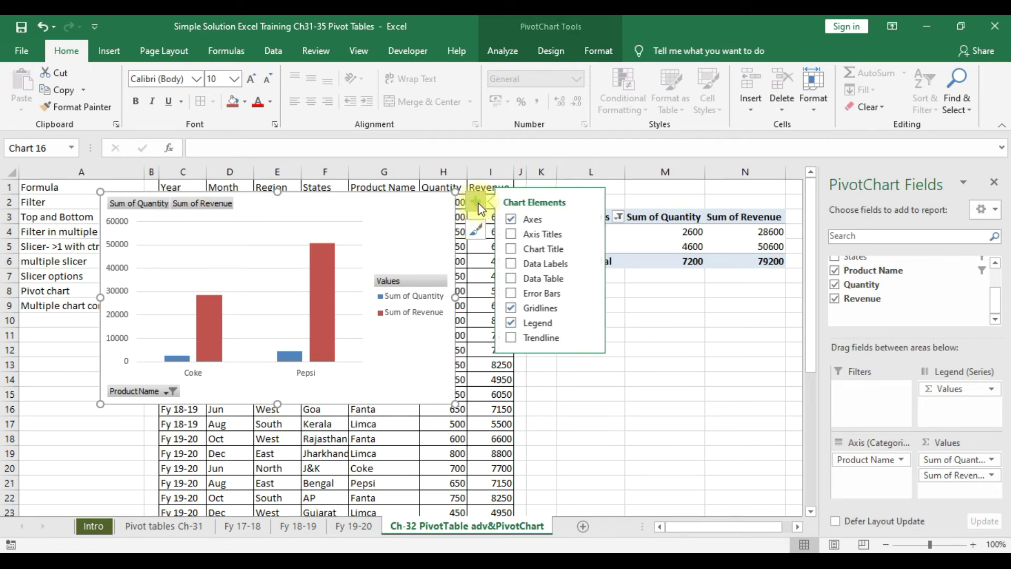
click(511, 234)
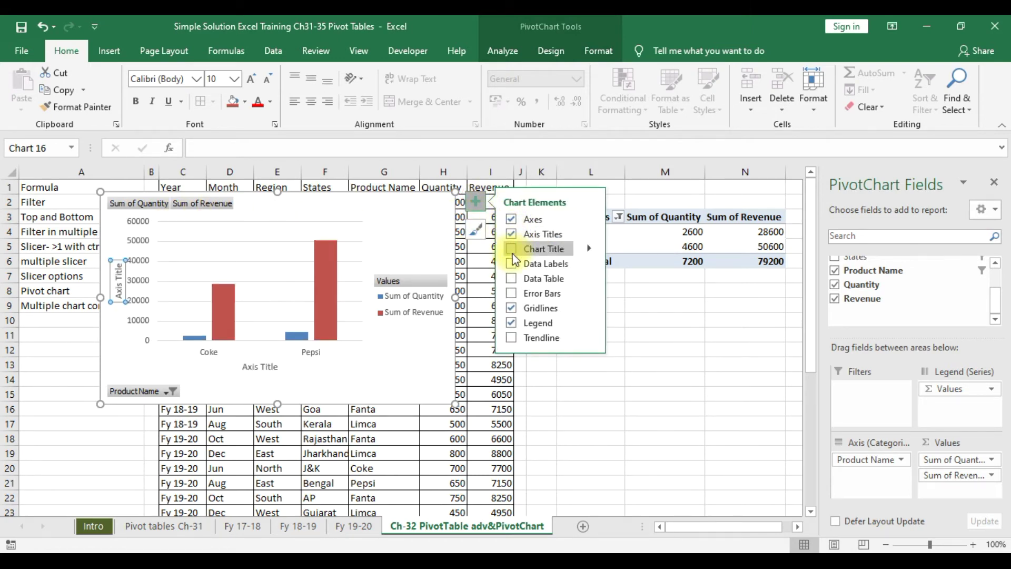
click(511, 249)
click(511, 263)
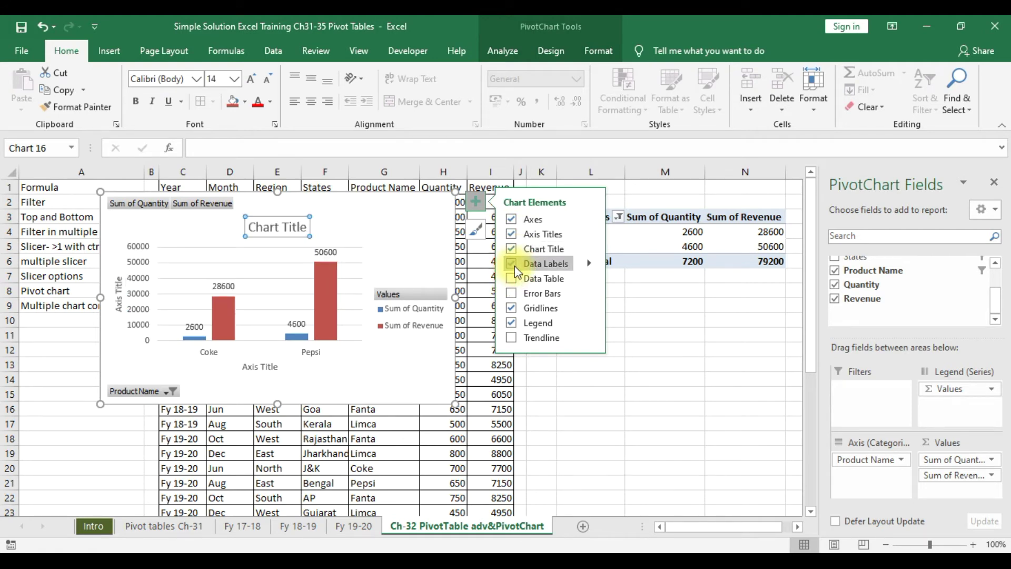
click(510, 278)
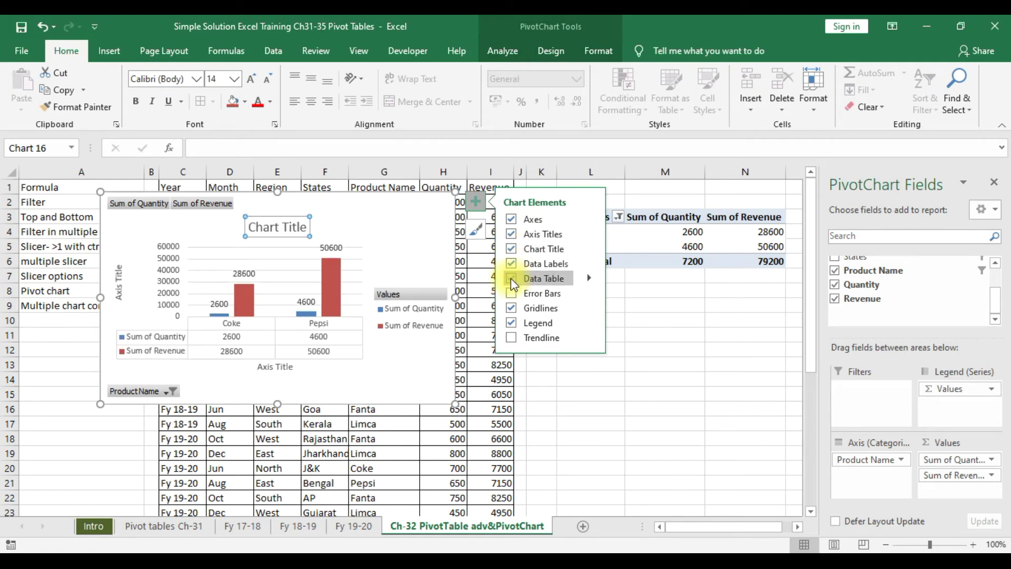
Remove the data table, data labels, chart title, axes and axis titles from the PivotChart.
click(510, 277)
click(510, 263)
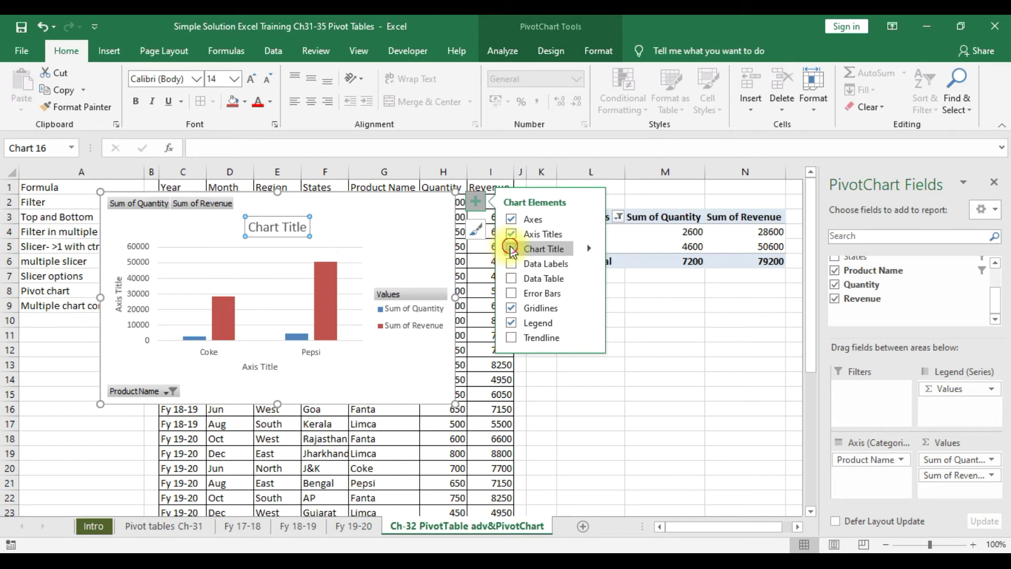
click(510, 248)
click(511, 219)
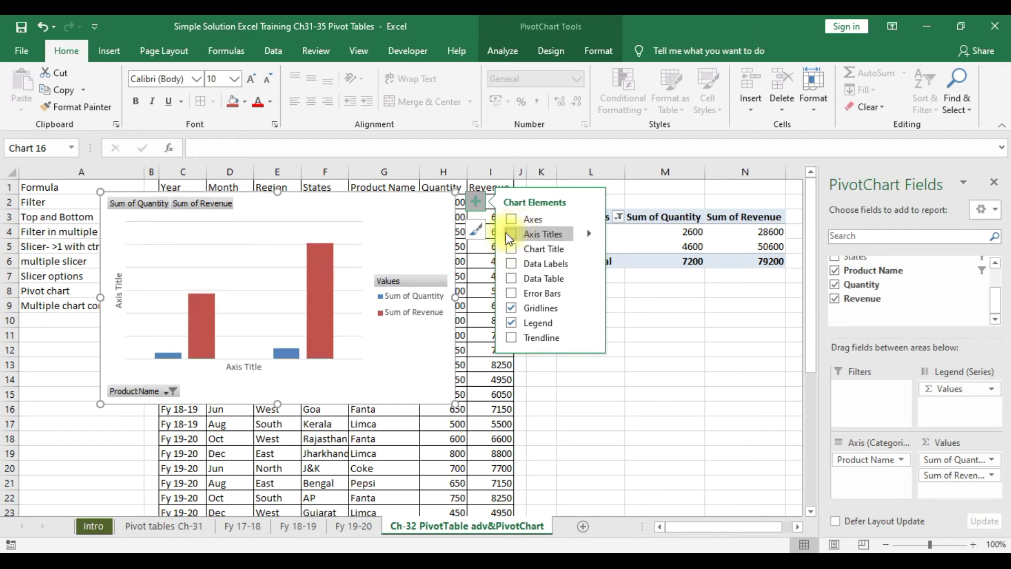
click(509, 233)
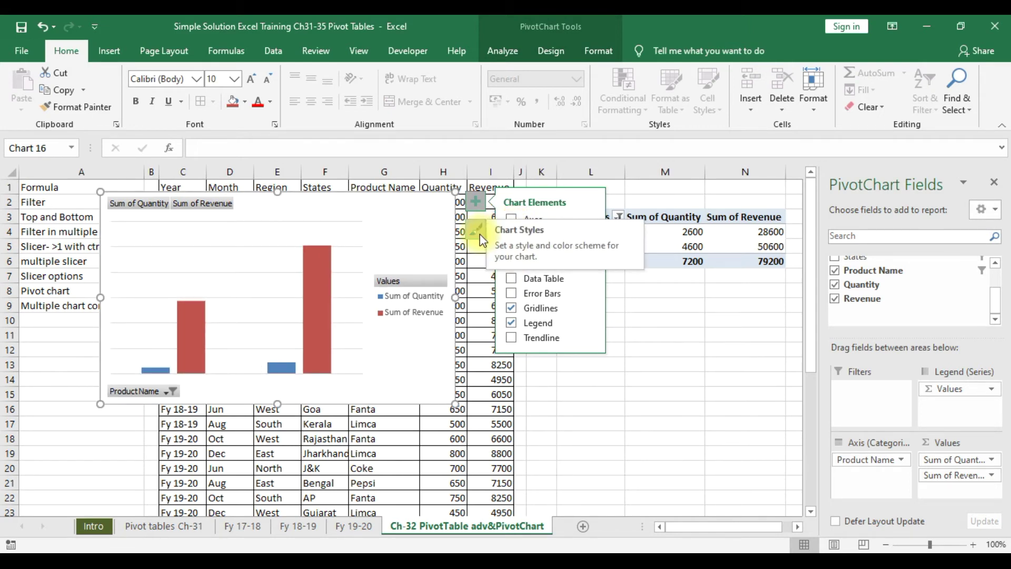
Try the dark chart style on the PivotChart, and settle on the white style whose columns fade towards the base.
click(481, 236)
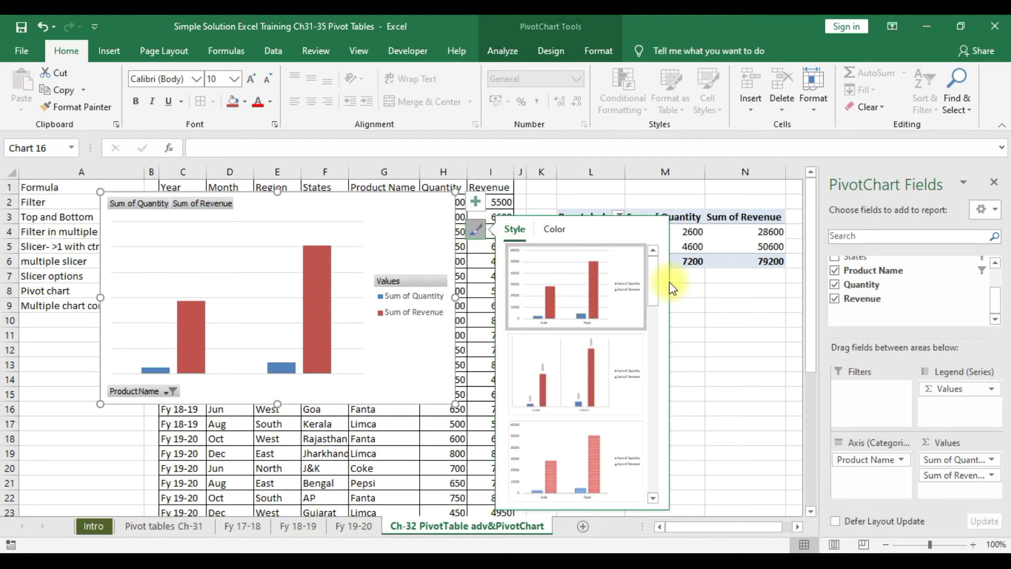
drag(652, 271, 652, 390)
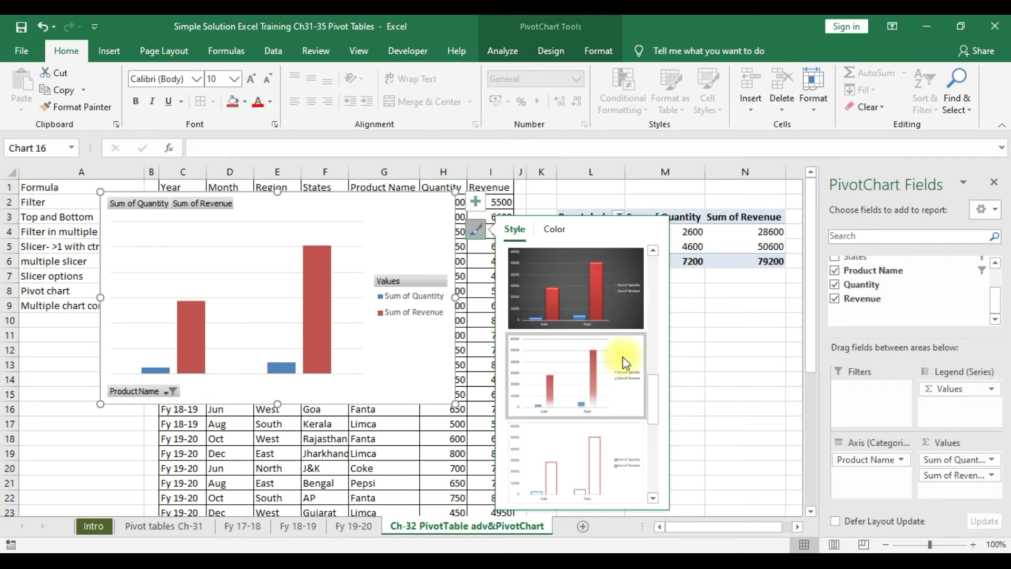
click(567, 283)
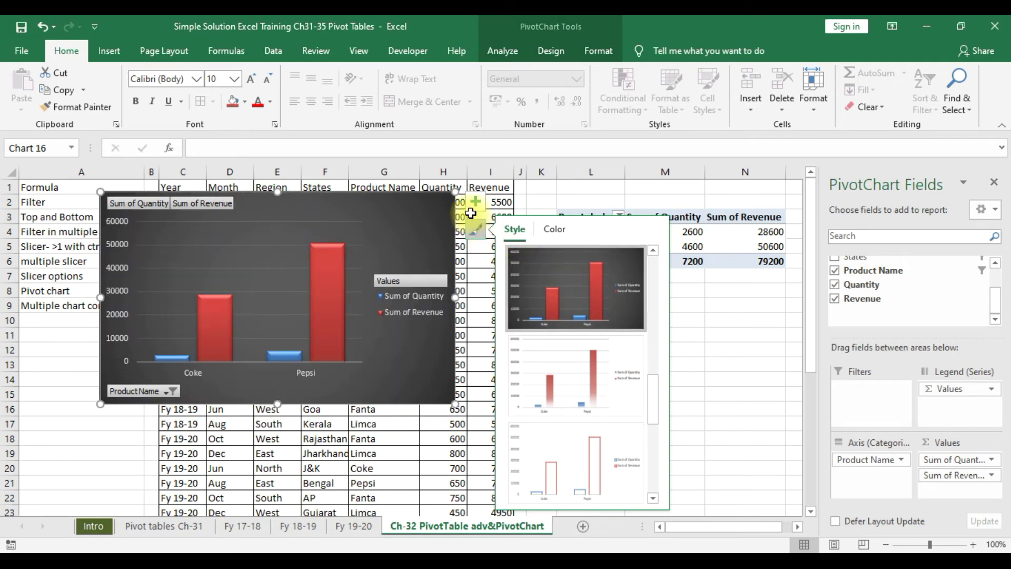
click(608, 381)
drag(655, 400, 662, 322)
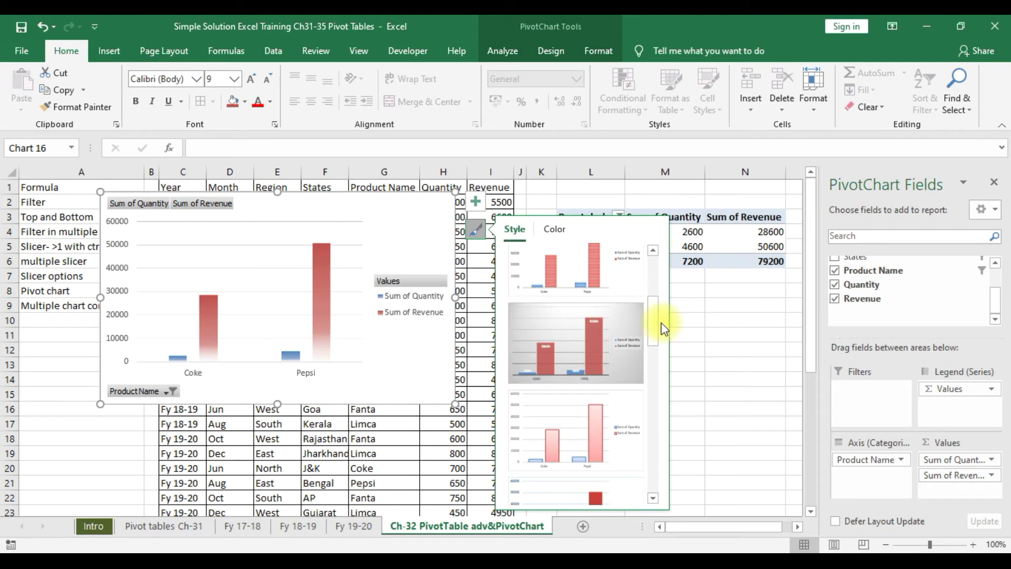
Turn the PivotChart's axis titles on and off again, and hide its axes.
click(475, 203)
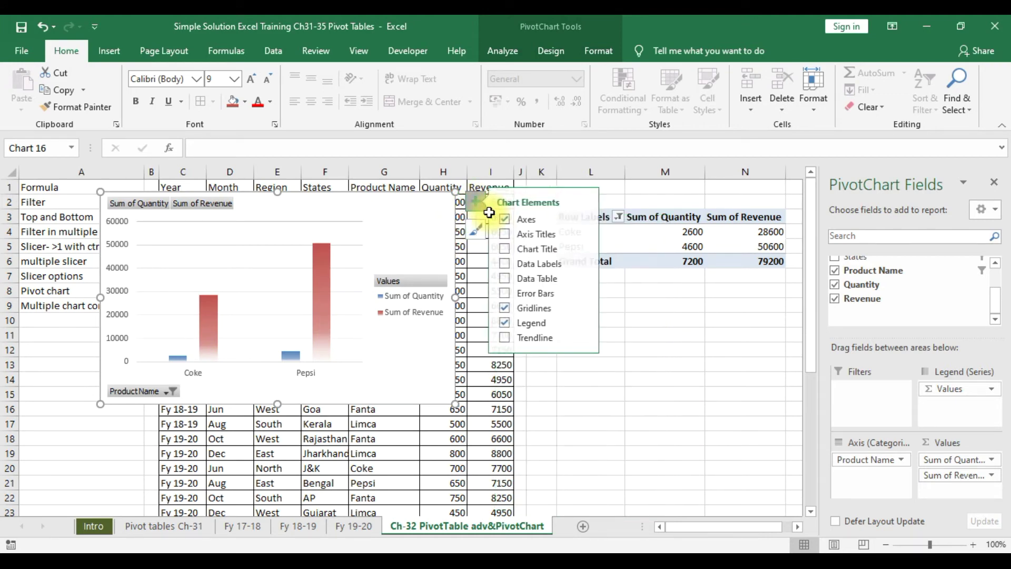
click(511, 236)
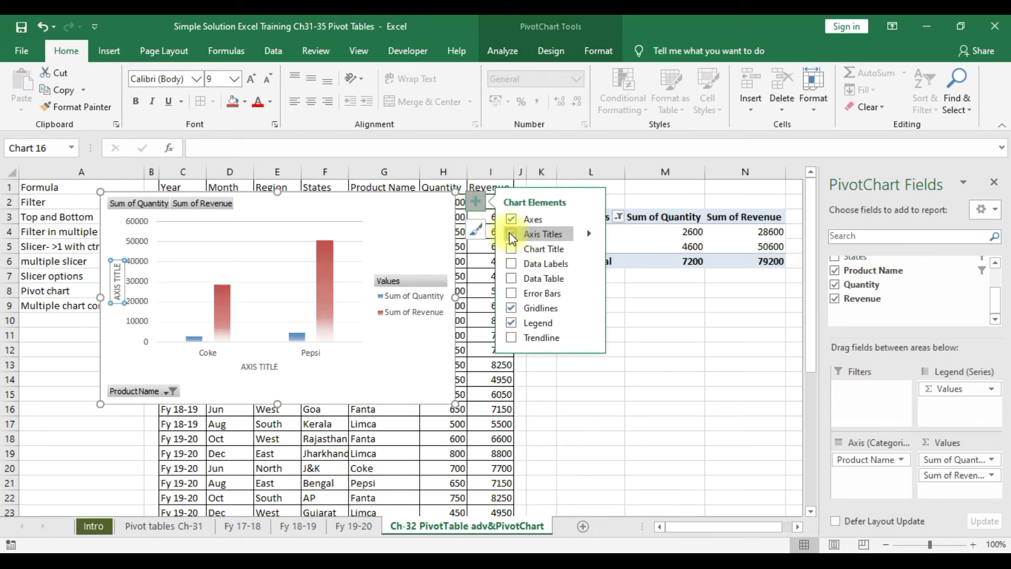
click(510, 232)
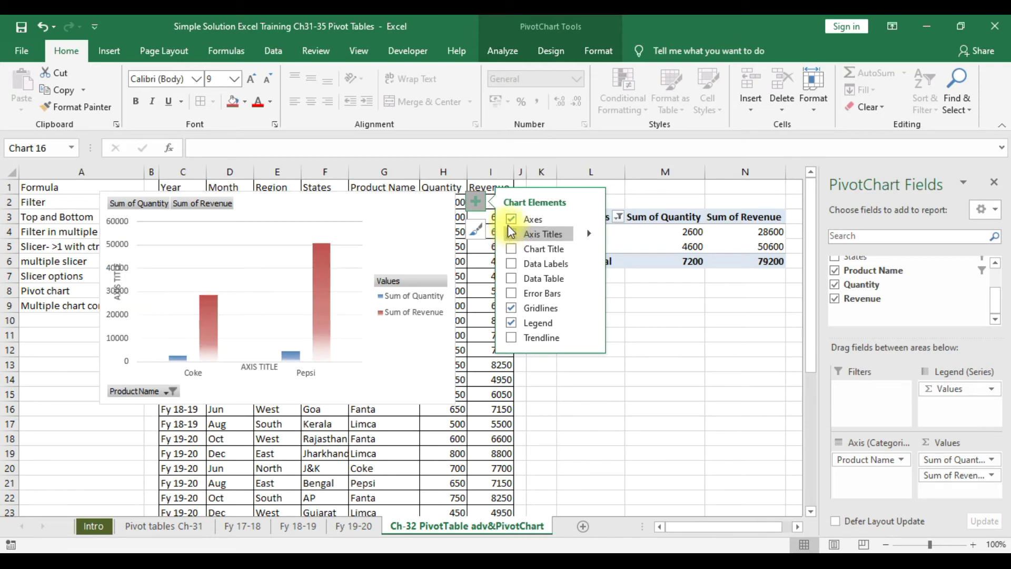
click(511, 219)
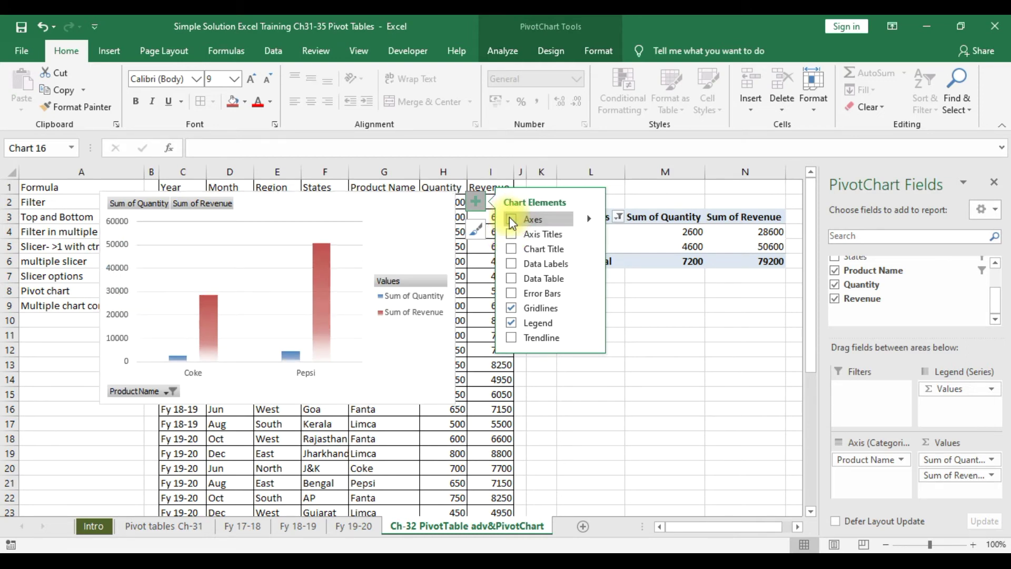
click(747, 435)
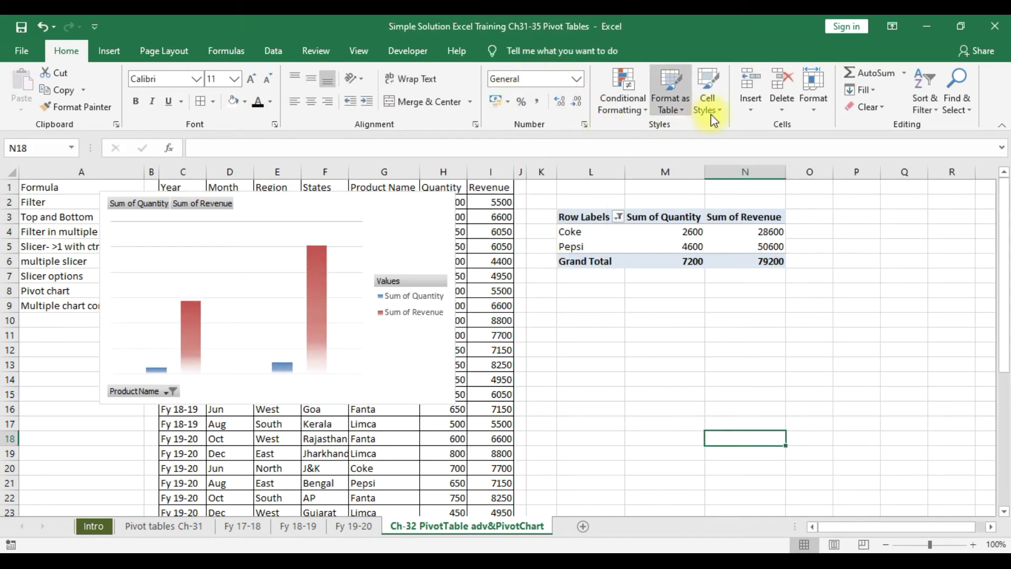
Review the PivotChart's chart area formatting options, and close them without making changes.
click(108, 52)
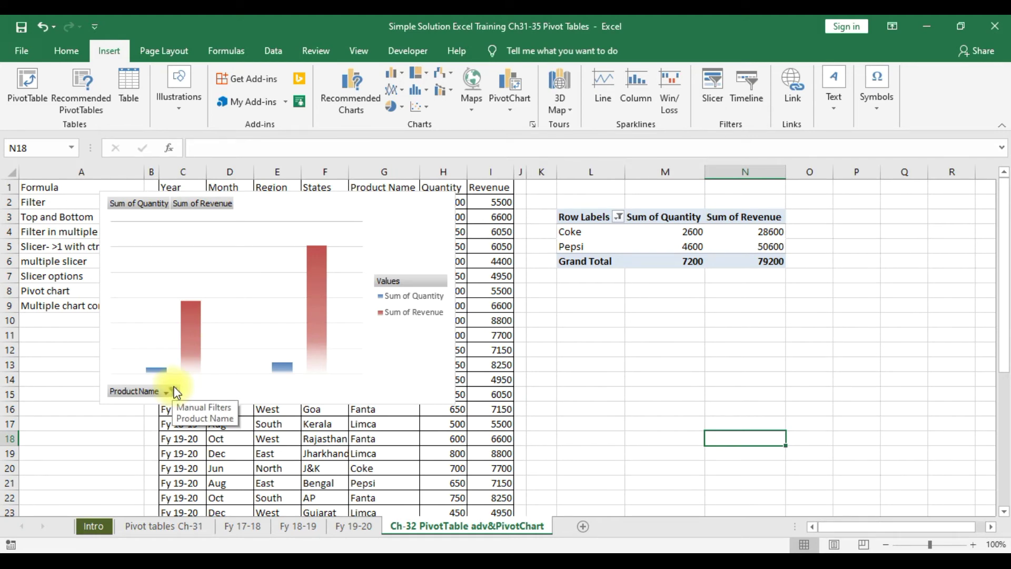
click(407, 224)
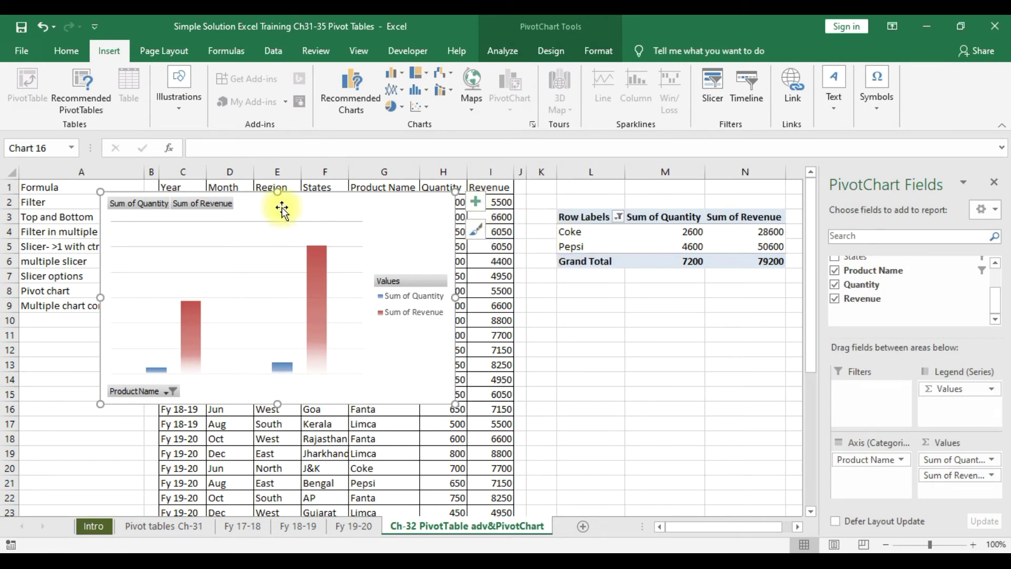
click(350, 204)
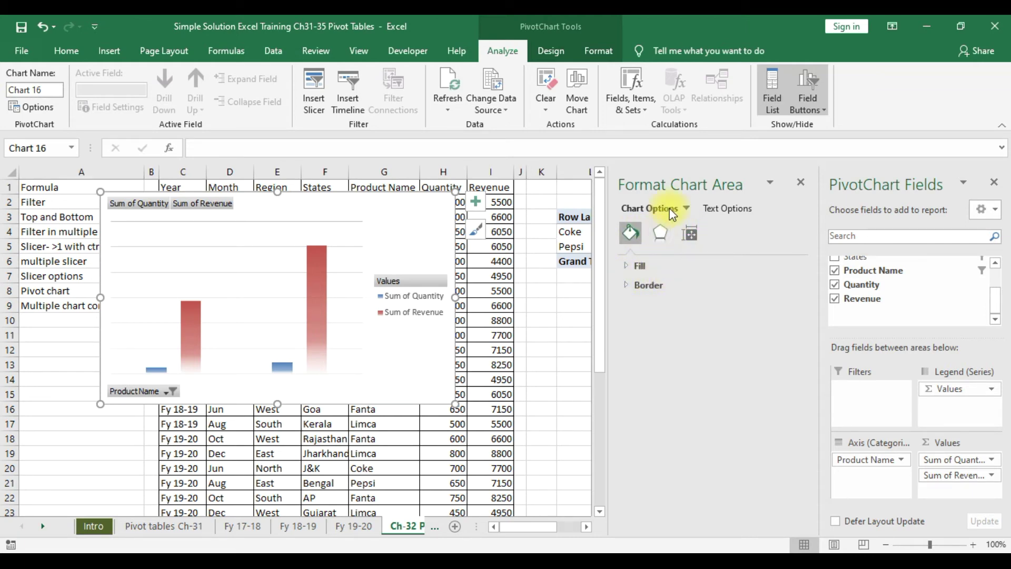
click(801, 182)
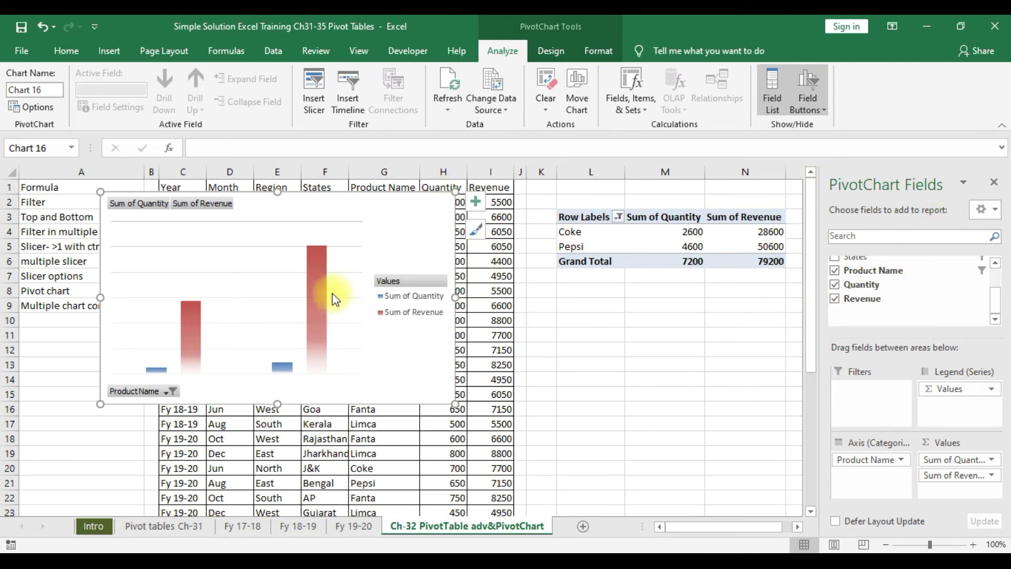
Hide the field list for the PivotChart.
click(335, 214)
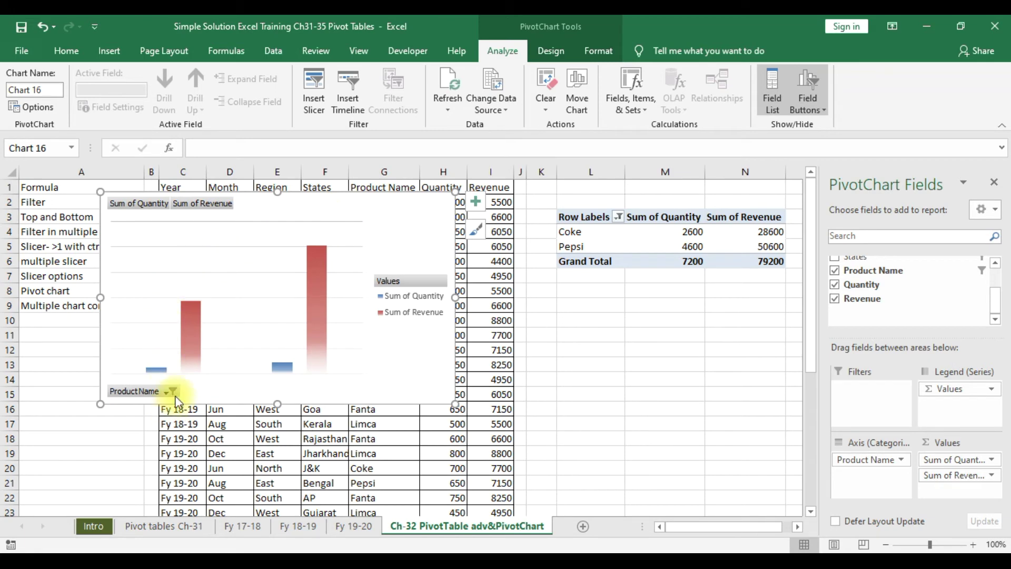
click(381, 210)
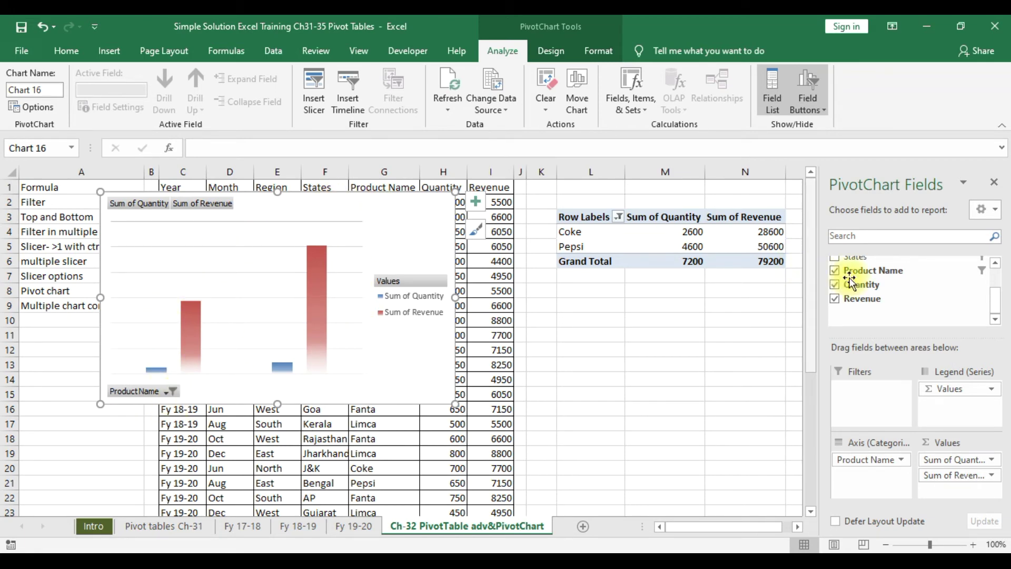
click(992, 183)
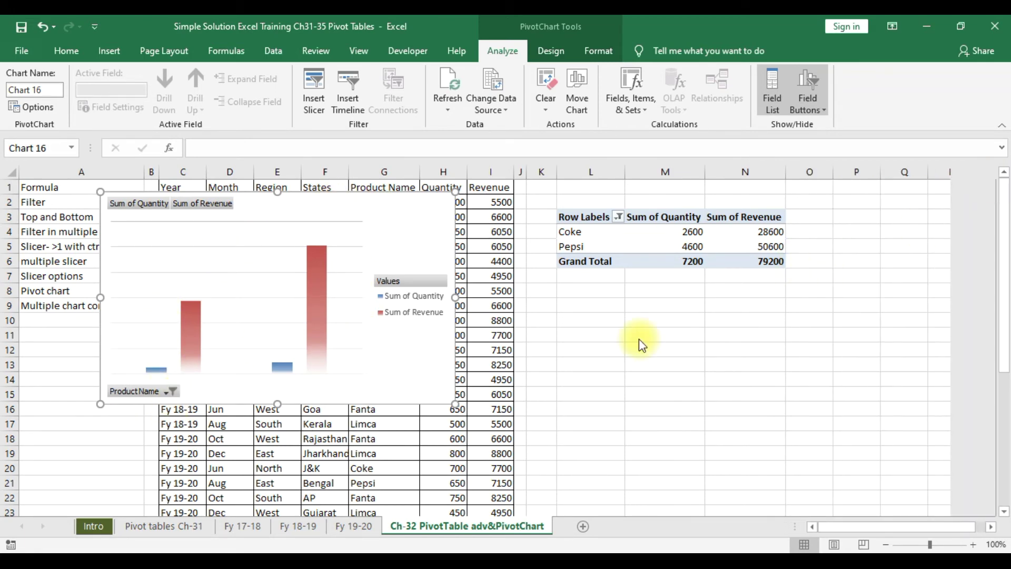
Show all products again in the PivotTable's row labels filter.
click(618, 216)
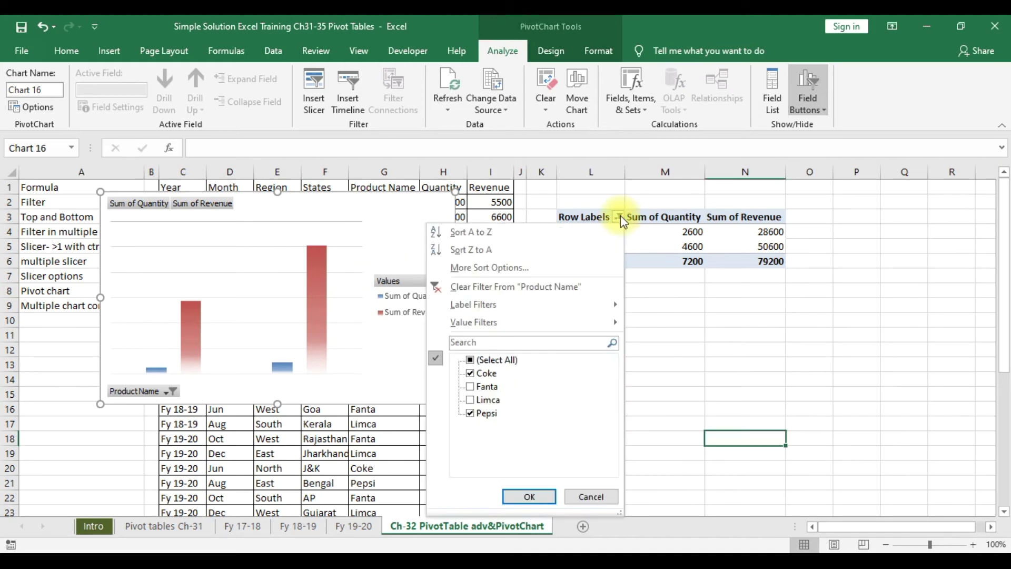
click(470, 360)
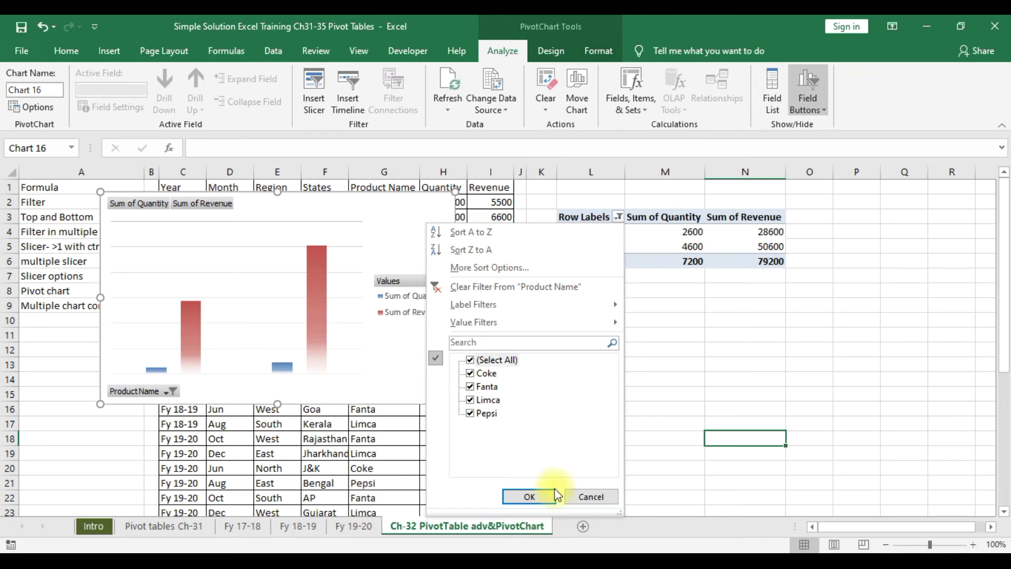
click(537, 497)
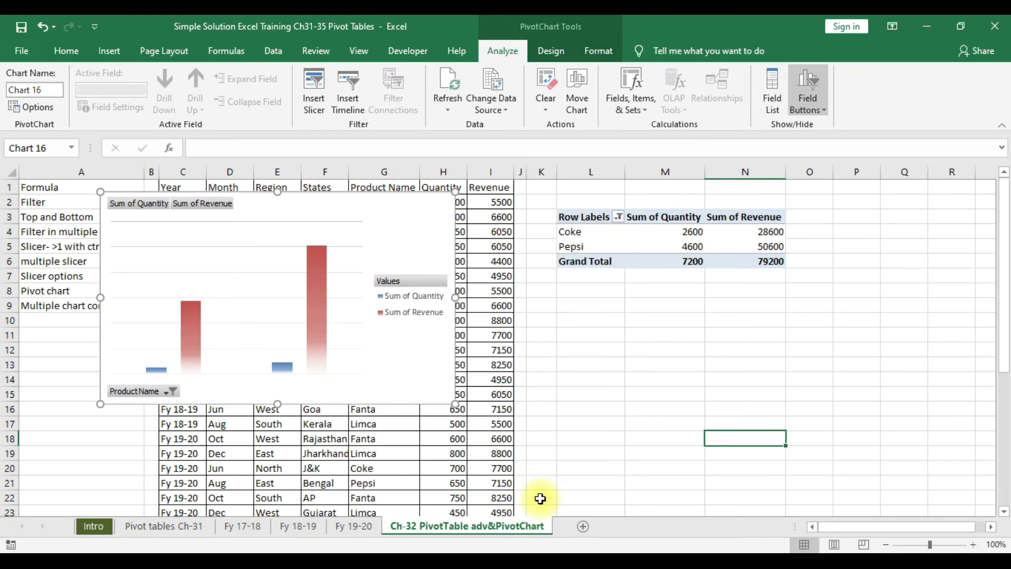
click(884, 338)
Move the PivotChart down over columns A to G, starting around row 11, so the source data's first rows are uncovered.
click(485, 216)
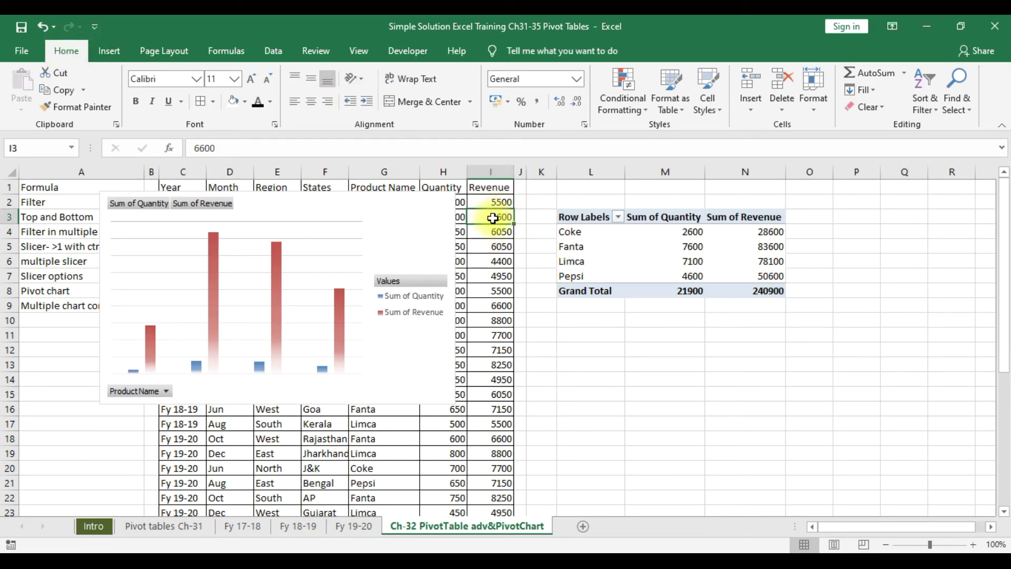
drag(422, 215, 345, 356)
click(436, 202)
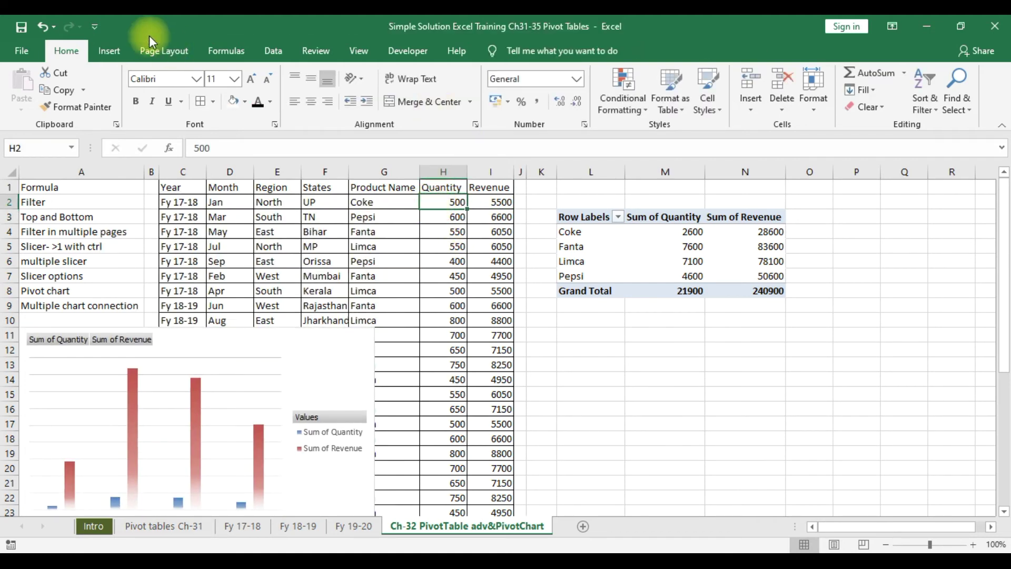
Insert a combined PivotChart and PivotTable from the sales data on the existing worksheet, located at cell L12.
click(106, 51)
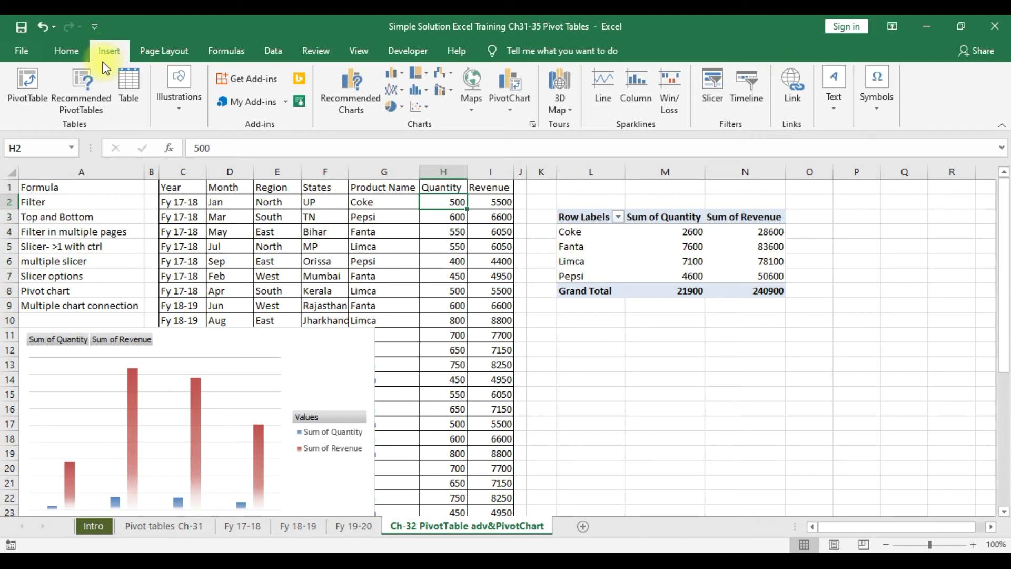
click(515, 106)
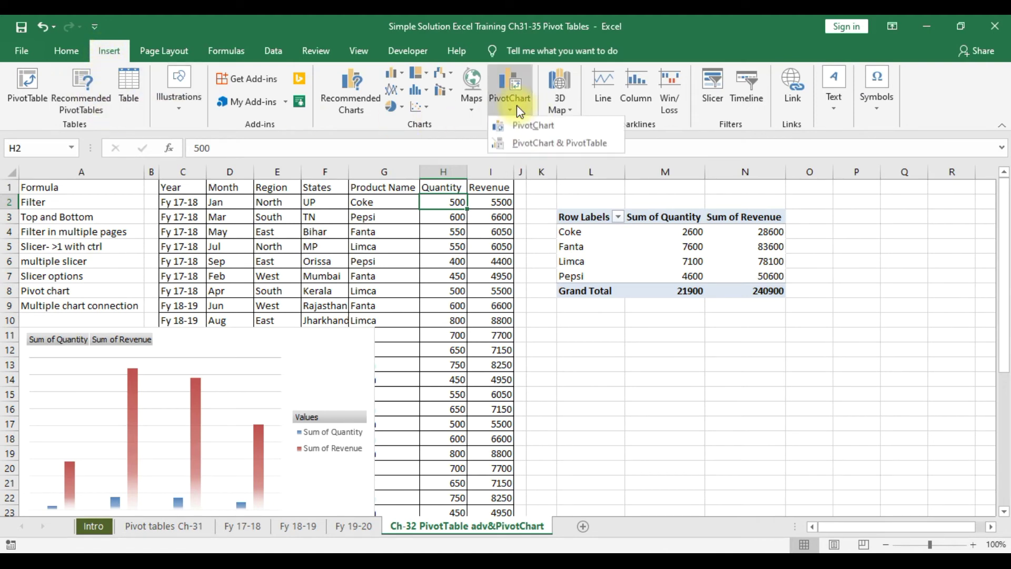
click(546, 142)
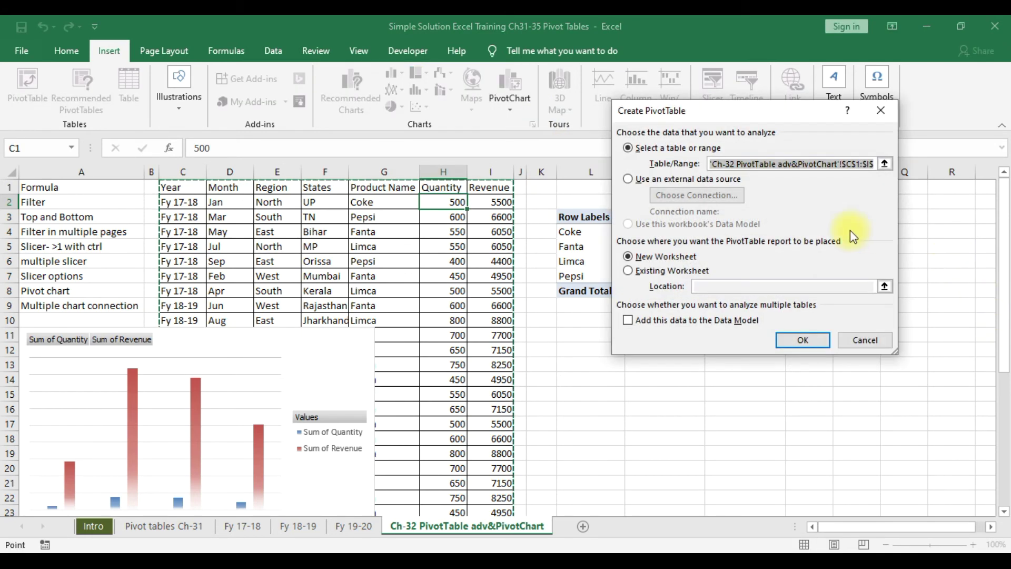
drag(741, 110, 821, 142)
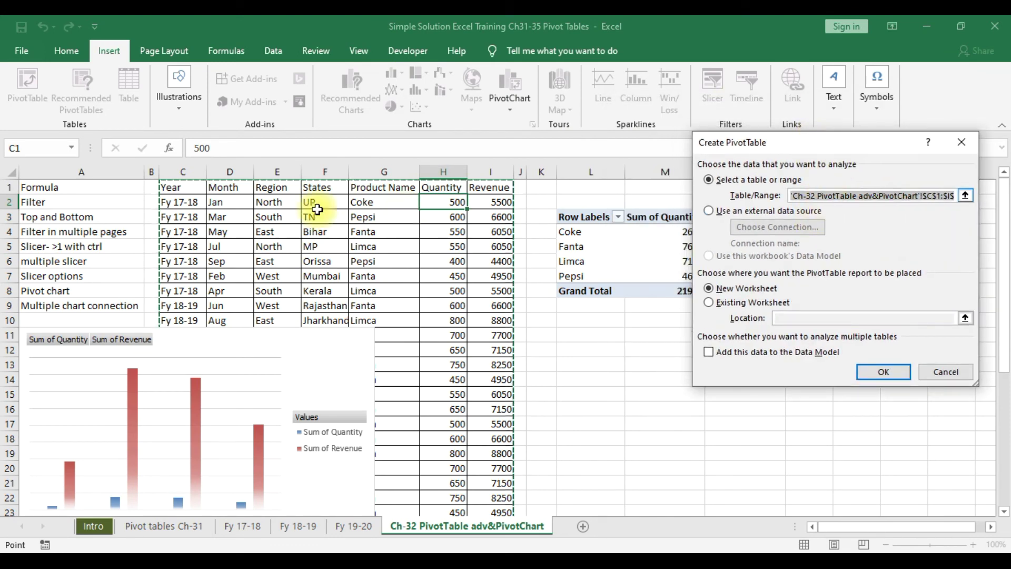
click(711, 303)
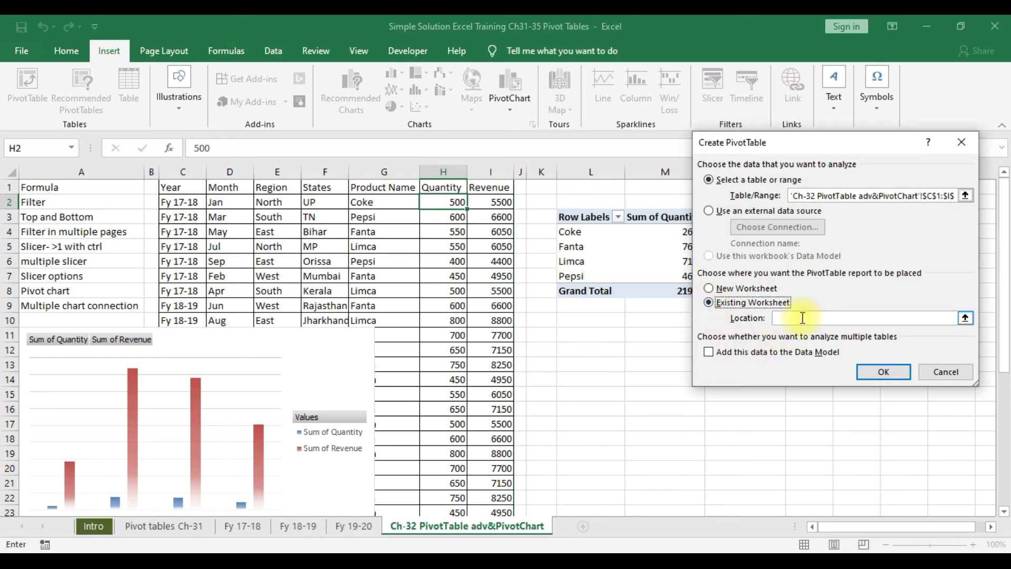
scroll(789, 321, down, 1)
click(584, 303)
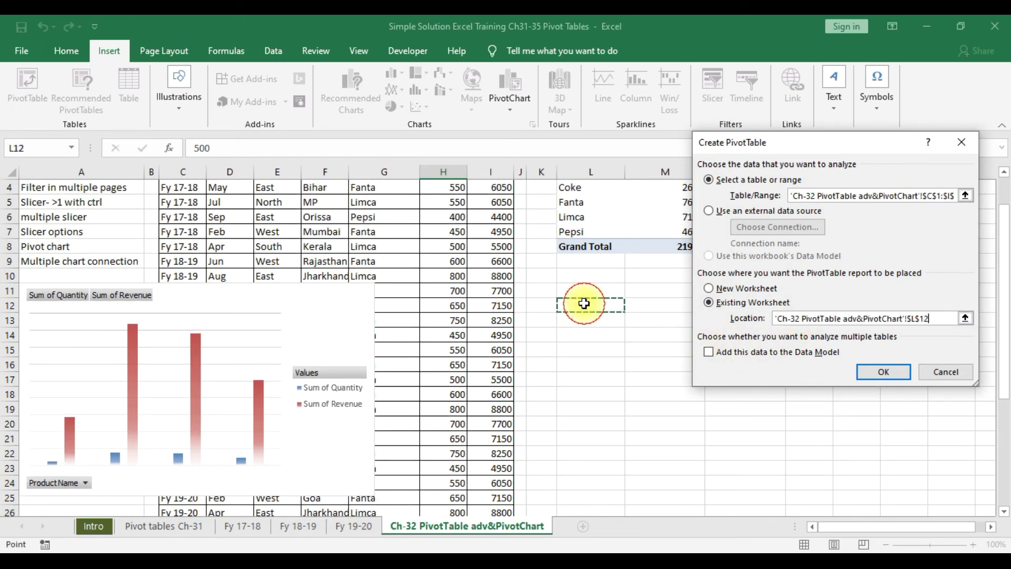
click(869, 374)
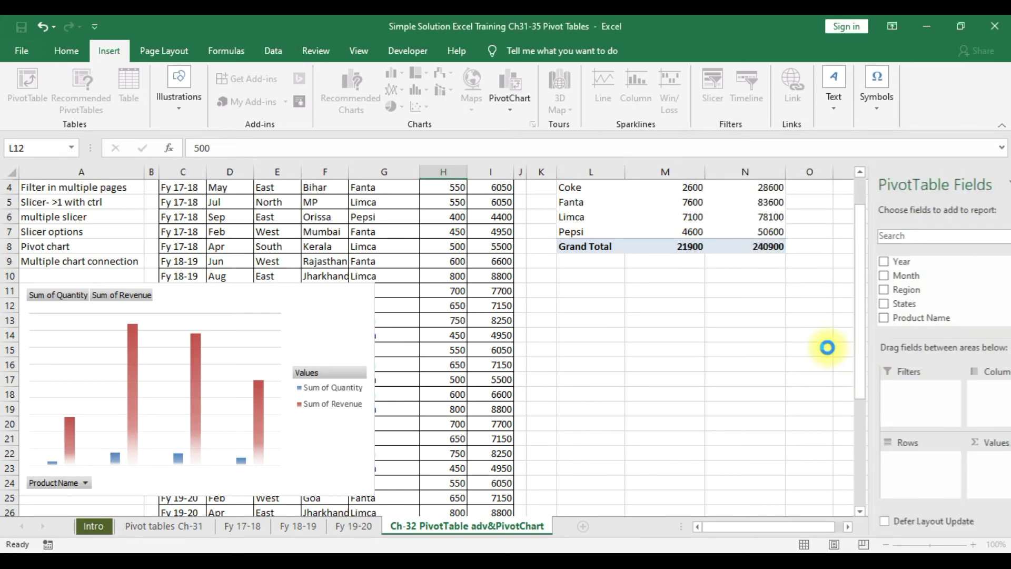
Plot Quantity and Revenue as values by Product Name in the new PivotChart, and move it beside the first chart.
drag(874, 317, 880, 478)
drag(858, 283, 954, 477)
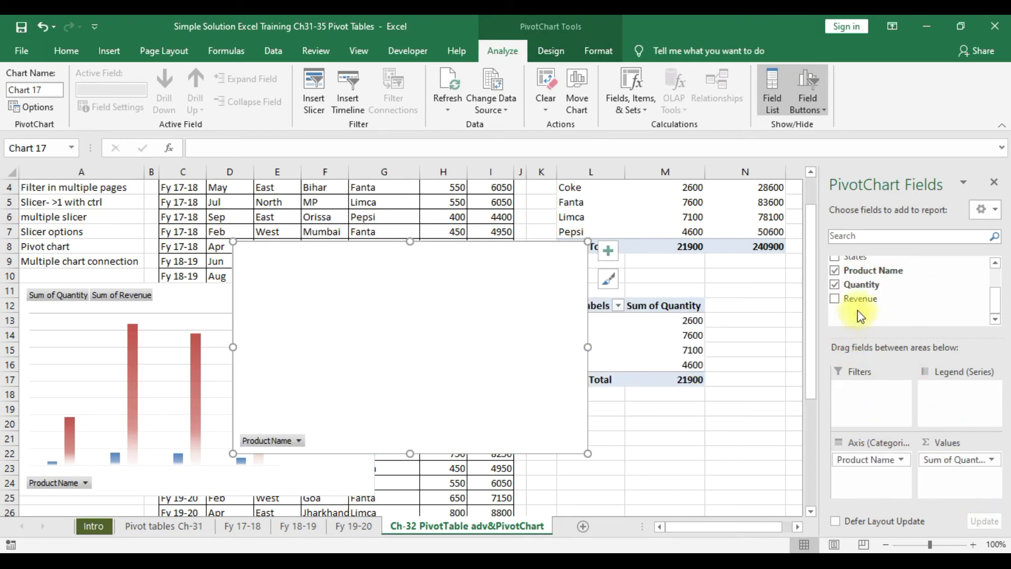
drag(863, 302, 950, 483)
drag(454, 255, 585, 329)
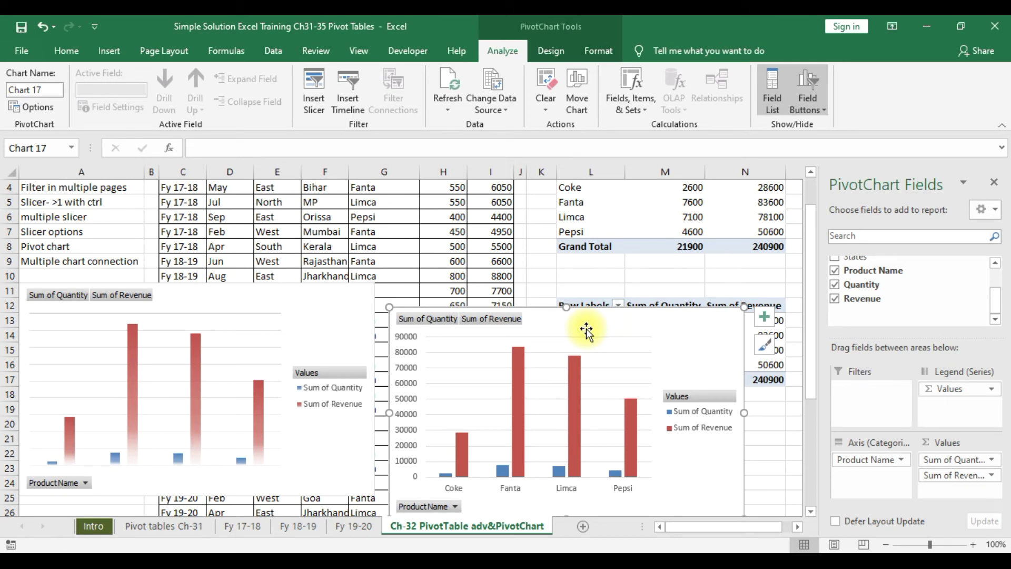
Change the new PivotChart to a Pie and apply the grey gradient chart style with dark percentage labels.
click(553, 50)
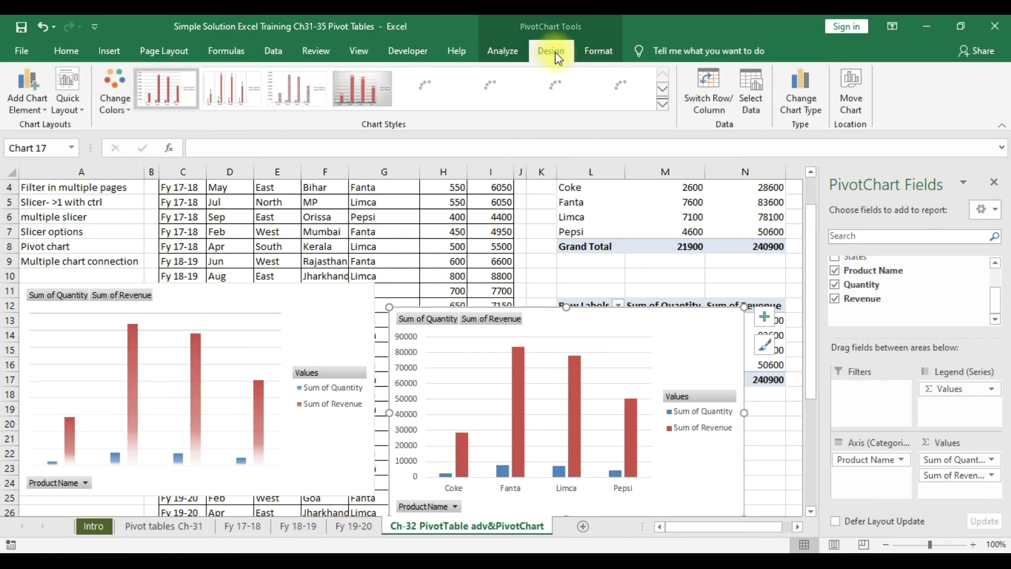
click(817, 115)
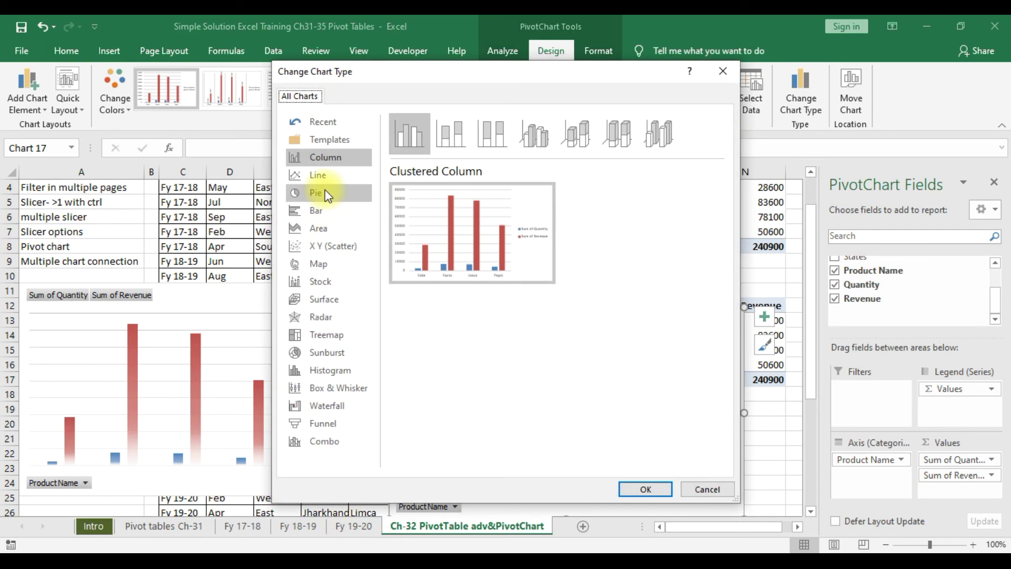
click(325, 193)
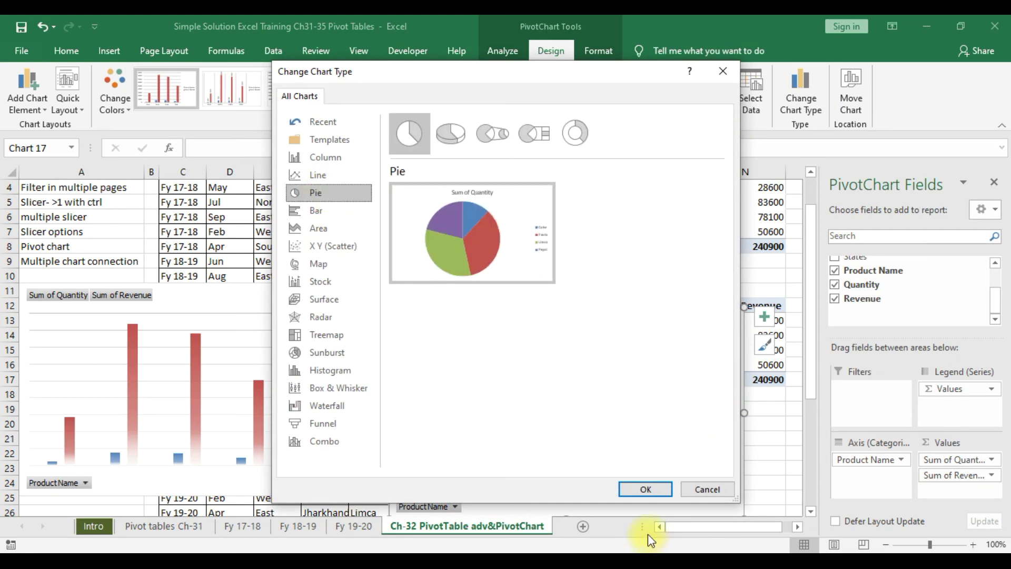
click(649, 489)
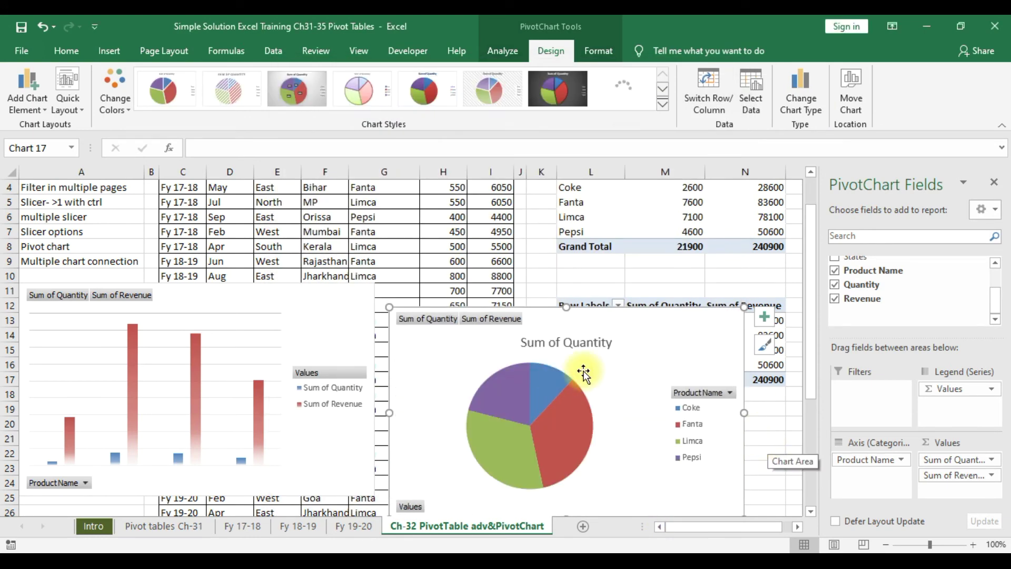
click(302, 89)
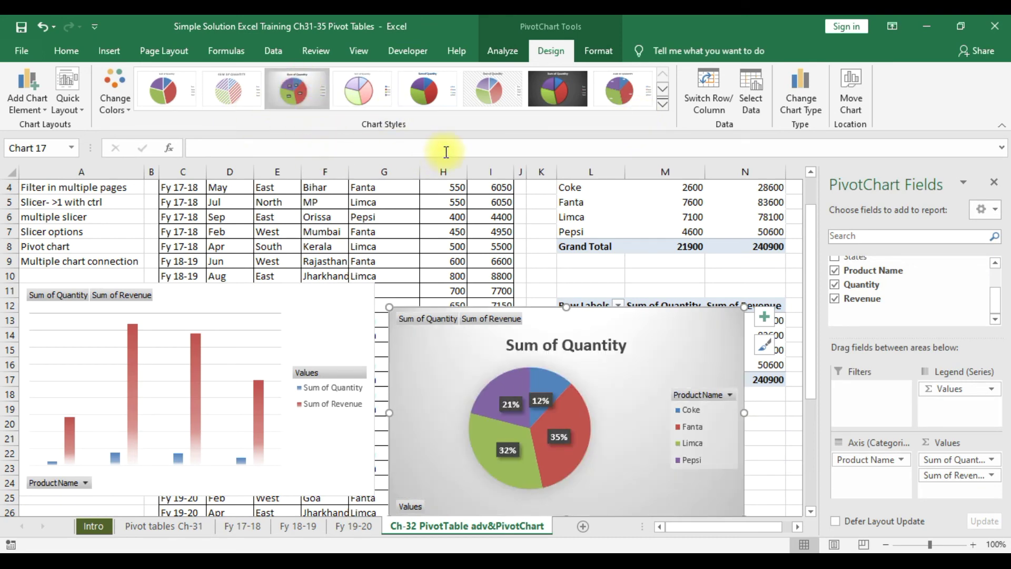
Move the pie chart up over the source data above the column chart, and hide the field list.
drag(612, 322, 323, 194)
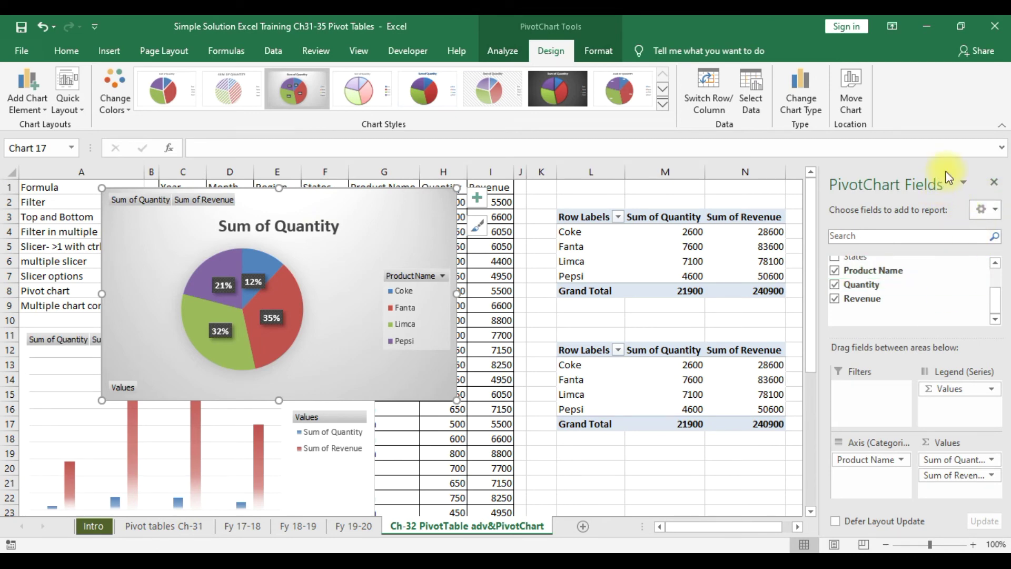
click(994, 184)
Insert a Product Name slicer for the lower PivotTable.
click(713, 375)
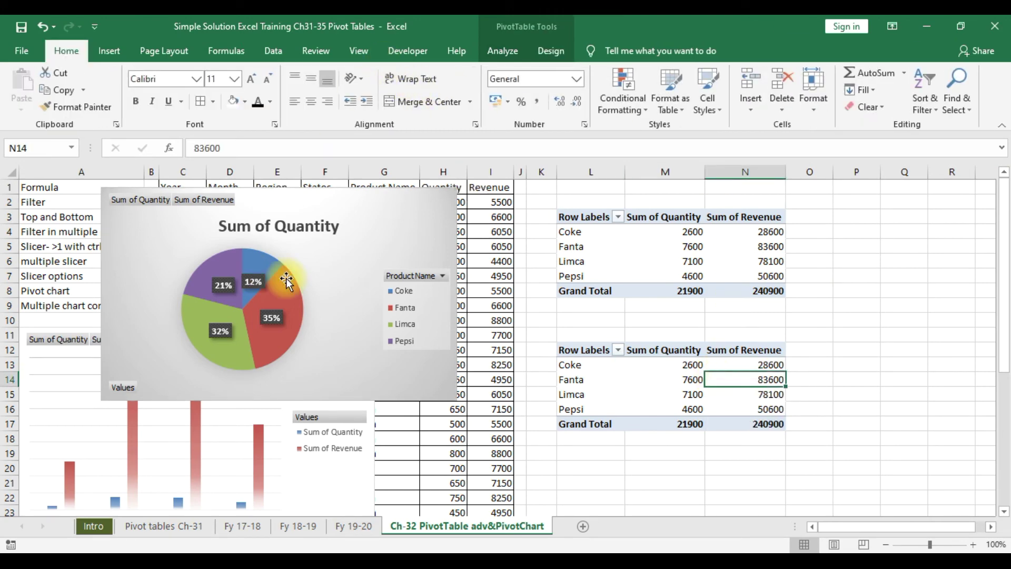
click(507, 49)
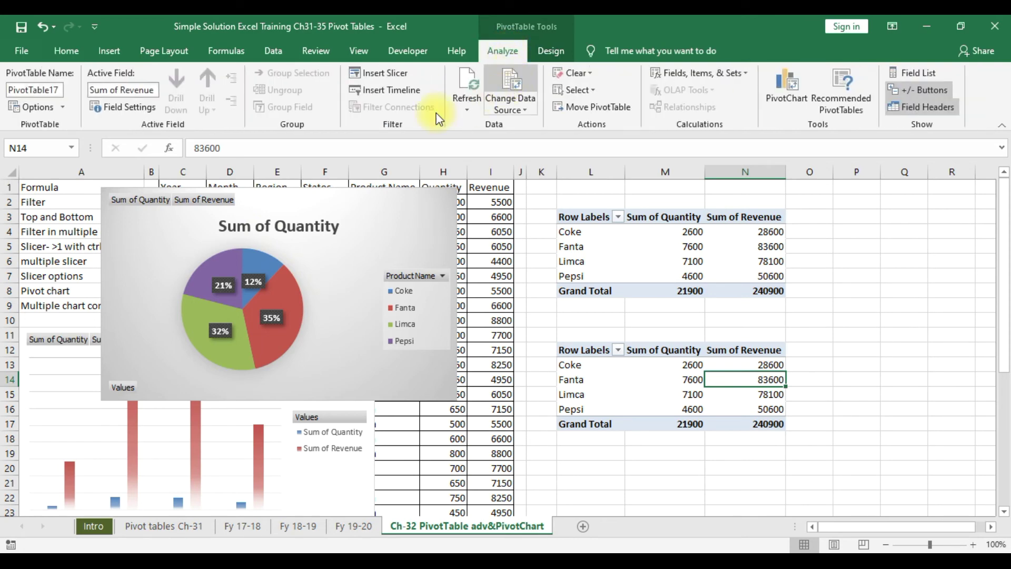
click(380, 73)
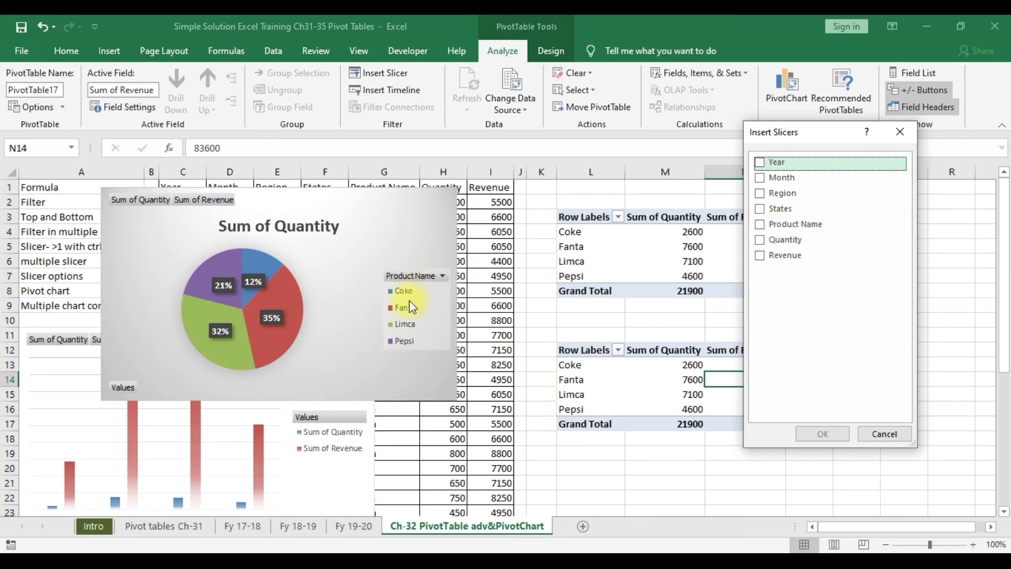
click(759, 224)
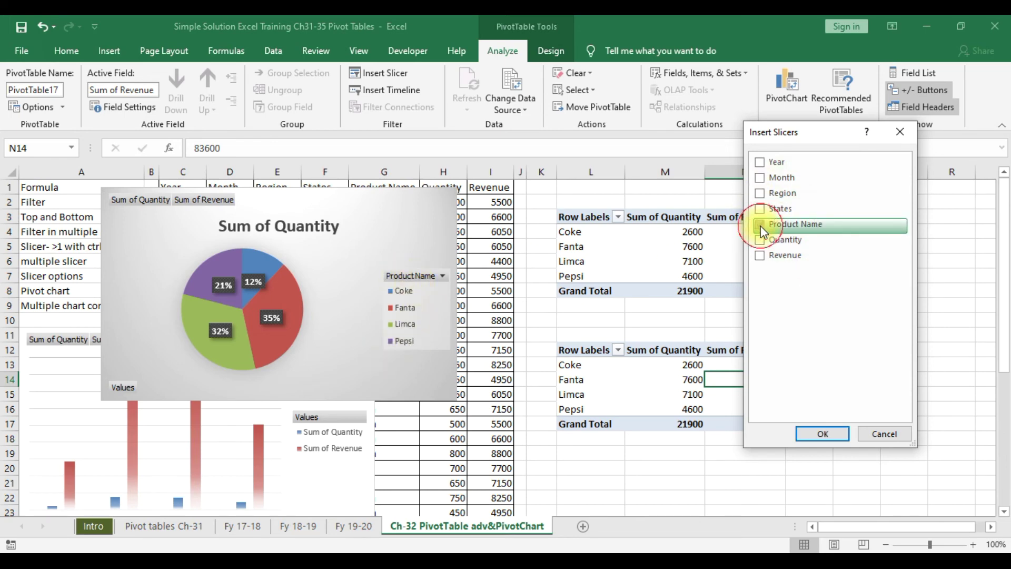
click(823, 433)
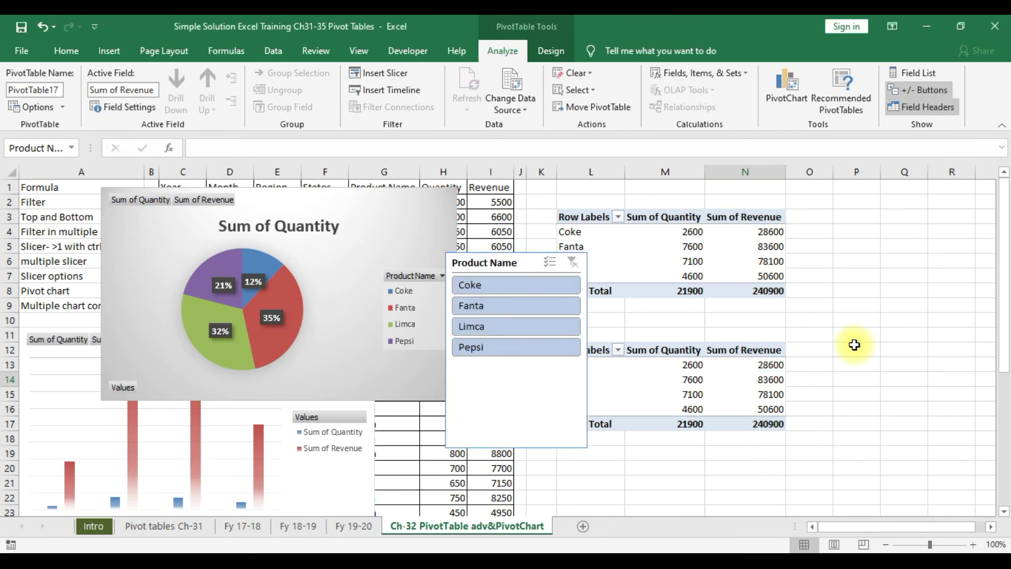
Place the slicer beside the PivotTables over columns O to Q, and shift the pie chart over columns A to G.
drag(529, 265, 880, 200)
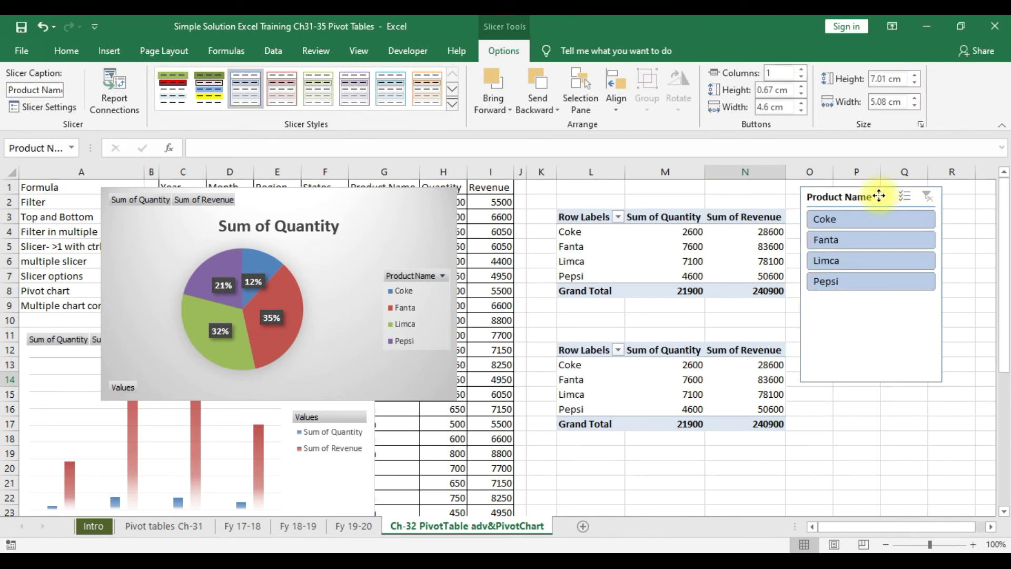
drag(391, 220, 319, 212)
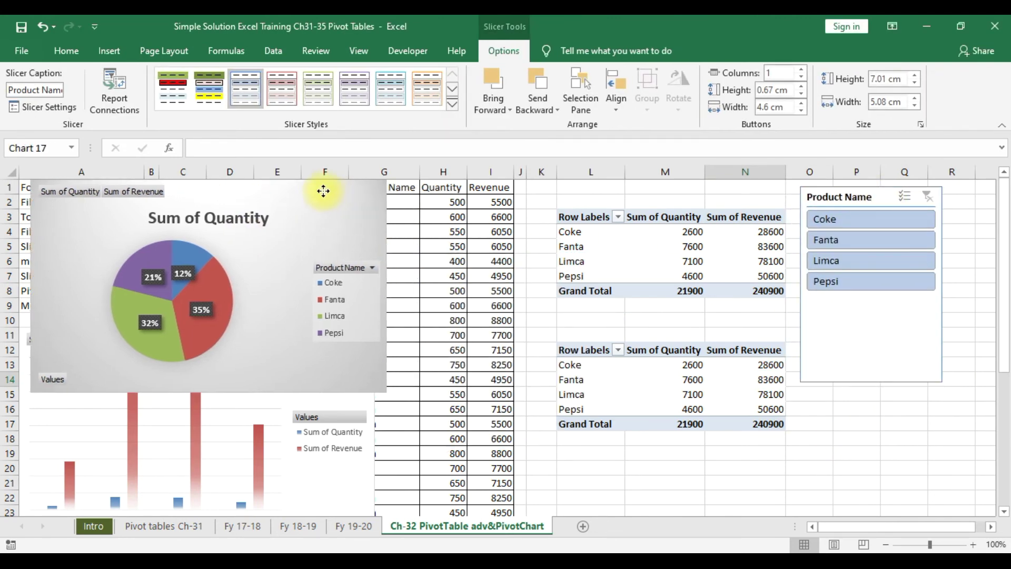
Try the slicer on the pie chart with Coke, Fanta and Limca together and with Pepsi alone, and clear the filter.
click(834, 219)
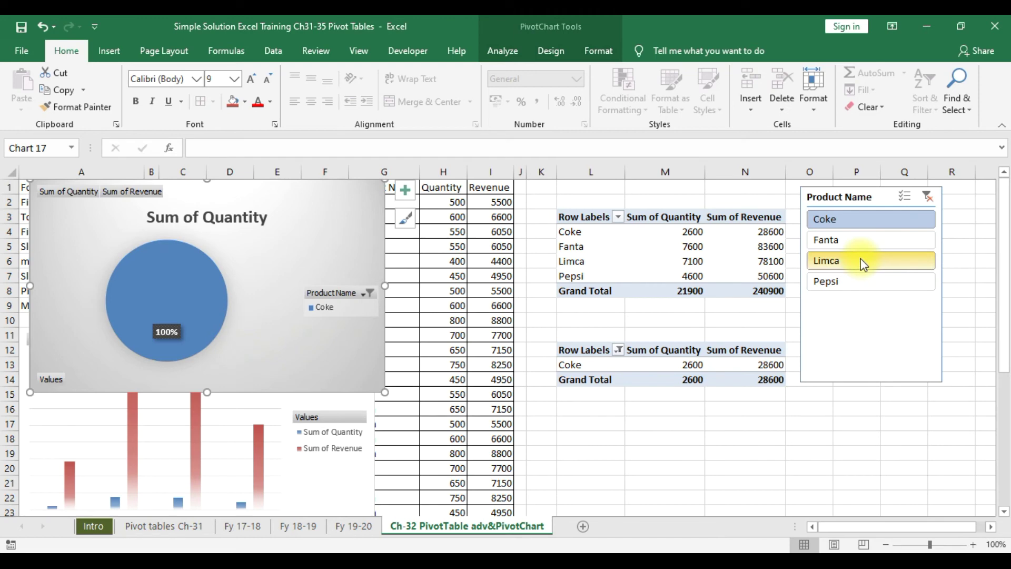
ctrl+click(861, 238)
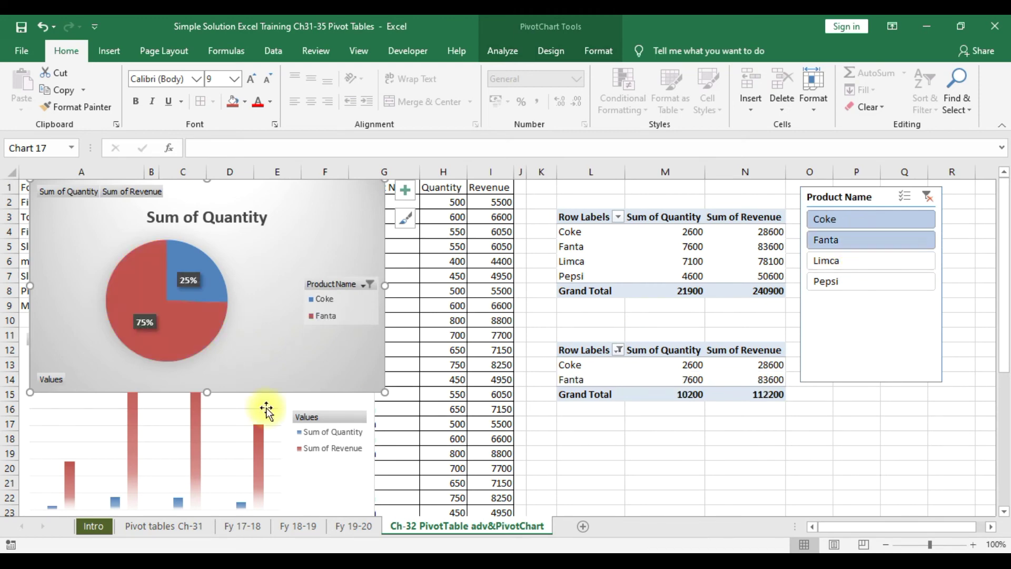
ctrl+click(841, 265)
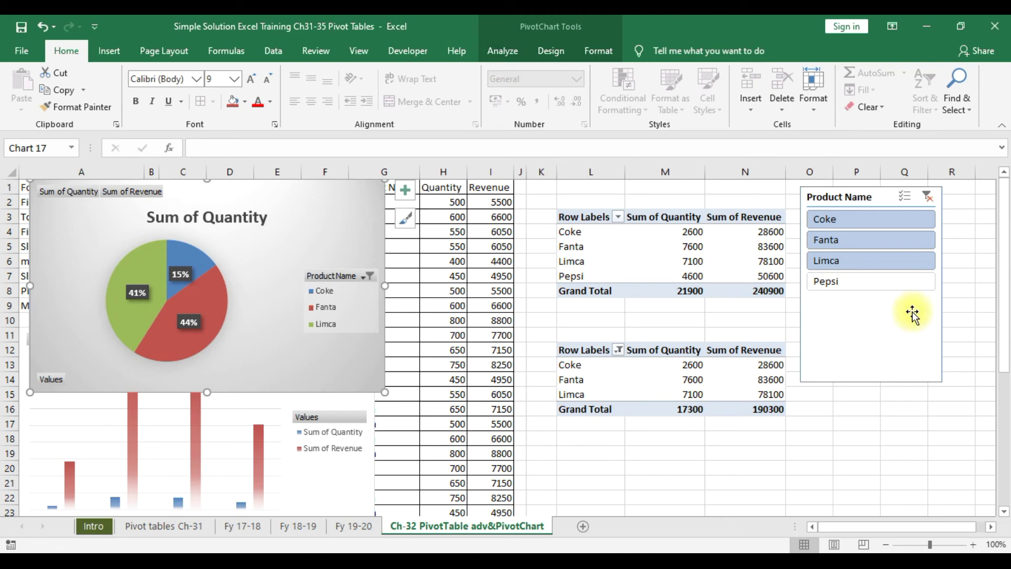
click(869, 291)
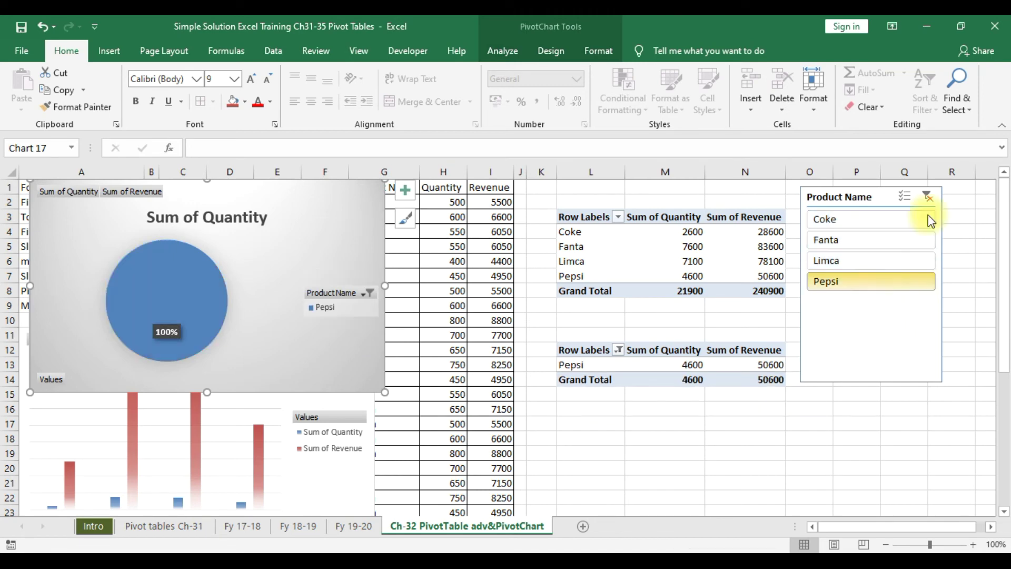
click(927, 194)
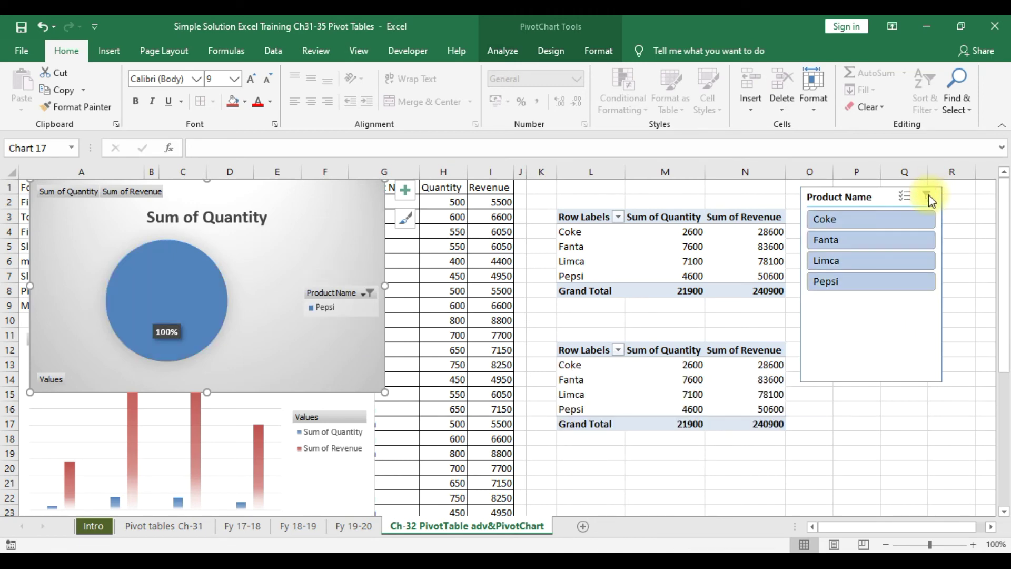
Filter the lower PivotTable and its pie chart to Fanta and Limca with the slicer.
click(860, 240)
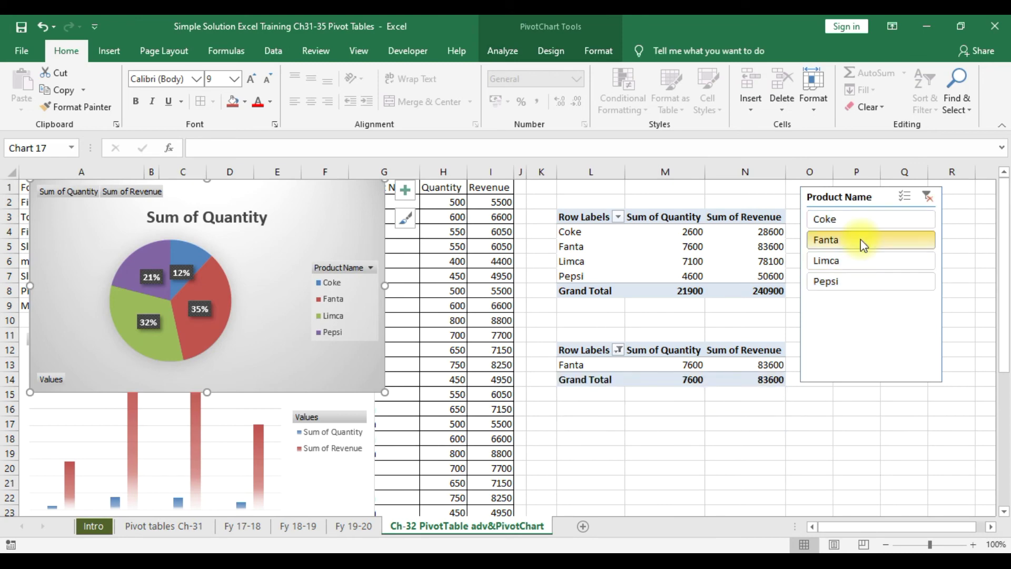
ctrl+click(871, 269)
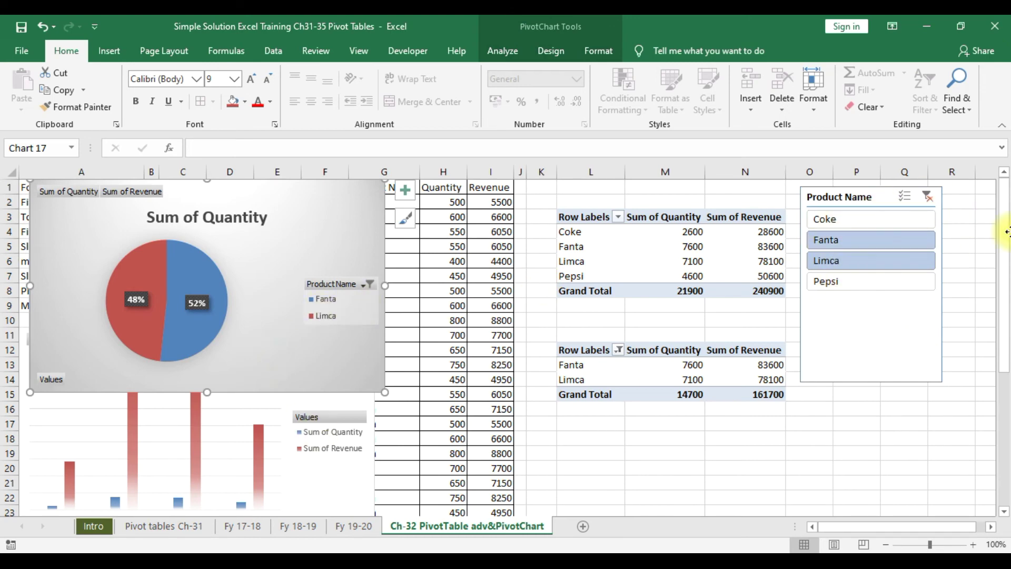
Shrink both PivotCharts and stack them, the pie over rows 1 to 9 and the column chart over rows 12 to 22.
drag(305, 202, 492, 166)
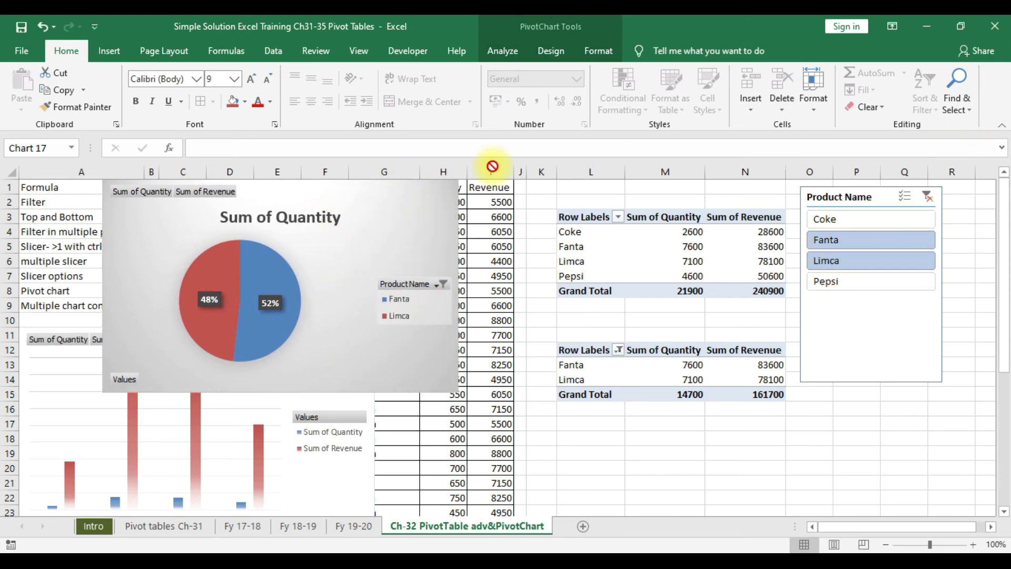
drag(578, 164, 416, 203)
drag(316, 479, 346, 474)
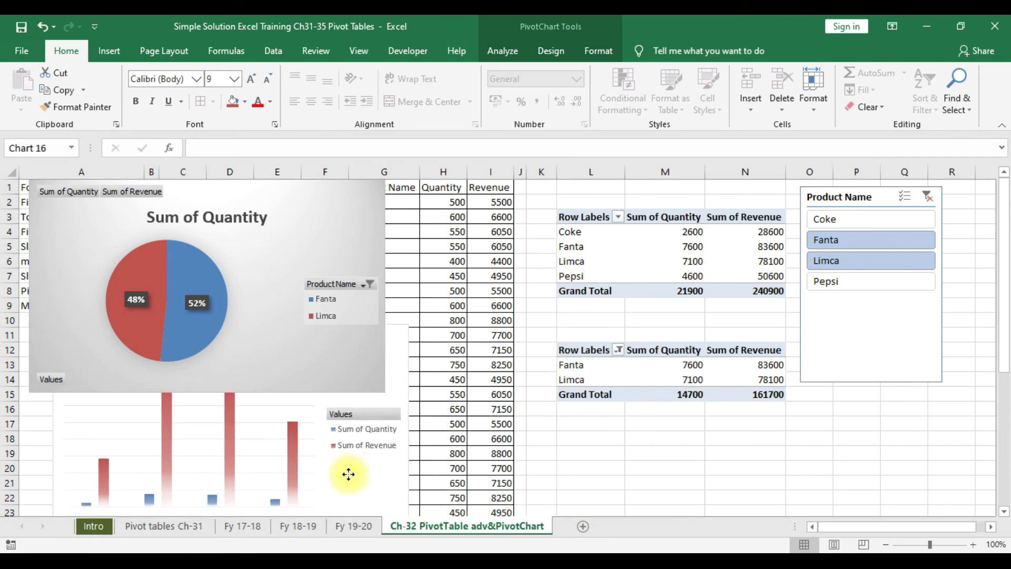
click(270, 351)
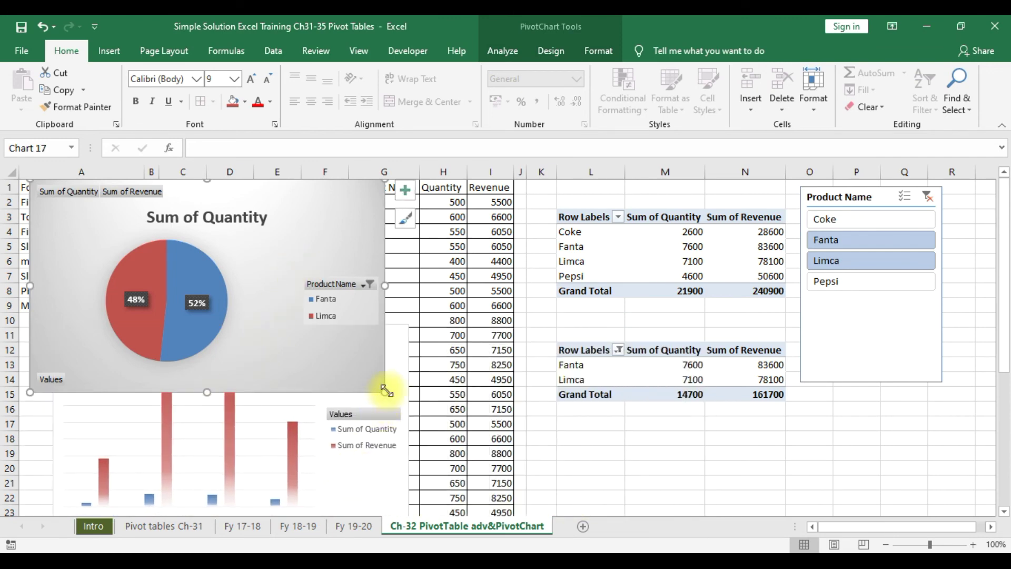
drag(386, 391, 331, 304)
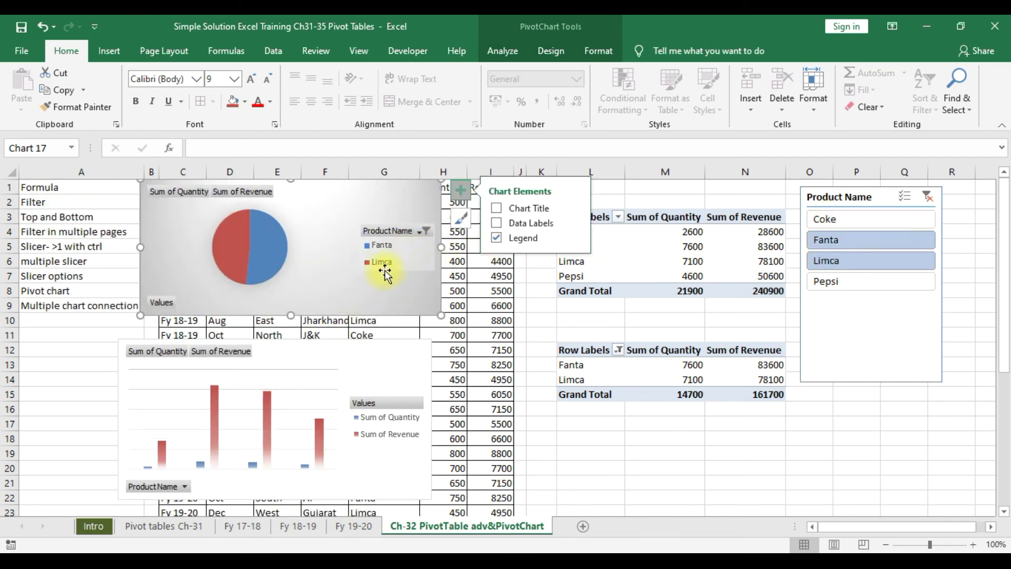
Select Coke and Fanta in the Product Name slicer.
click(865, 220)
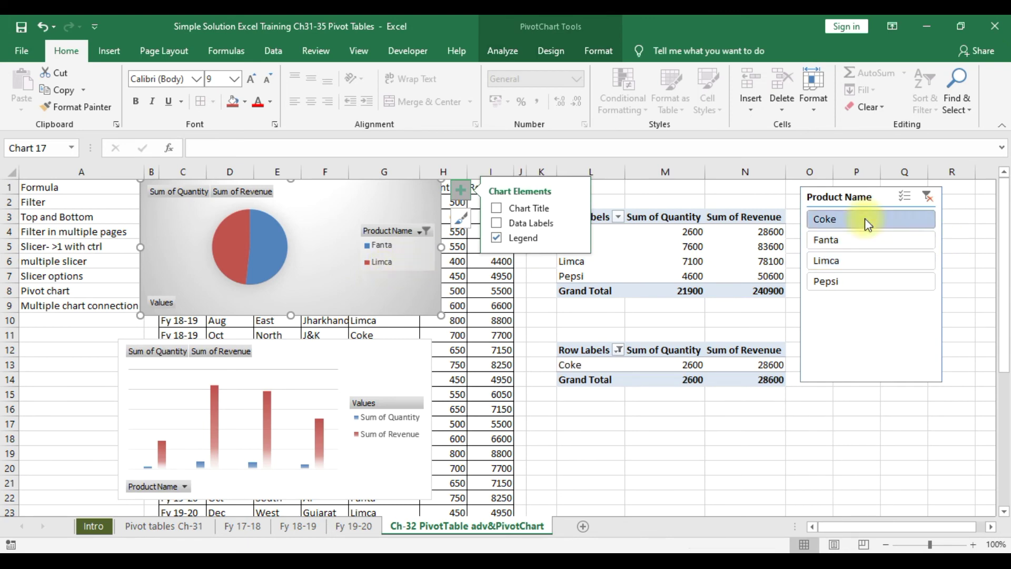
ctrl+click(859, 240)
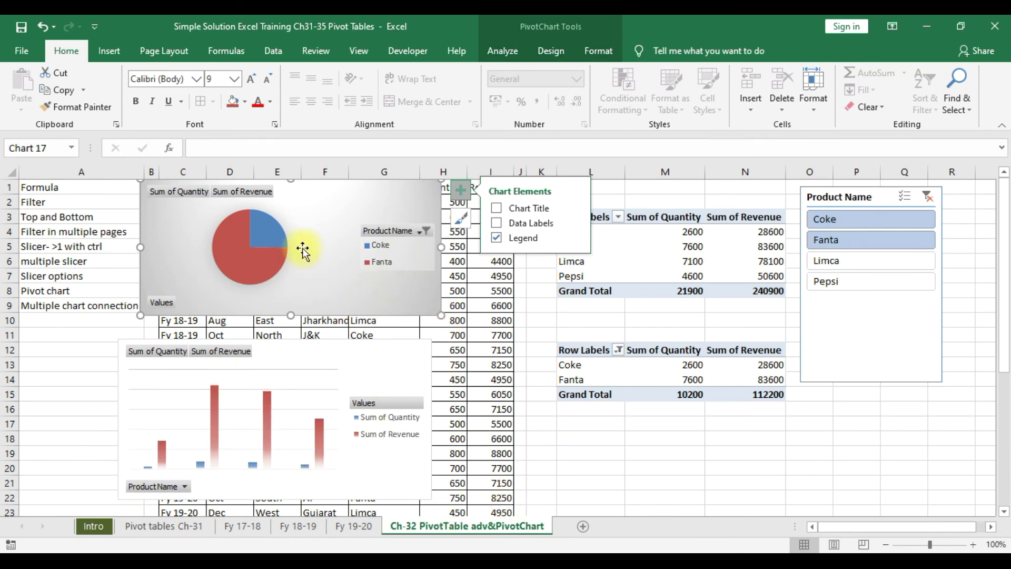
Try the Product Name slicer with Coke and Fanta, with Limca alone, and with Coke, Fanta and Limca together.
click(881, 197)
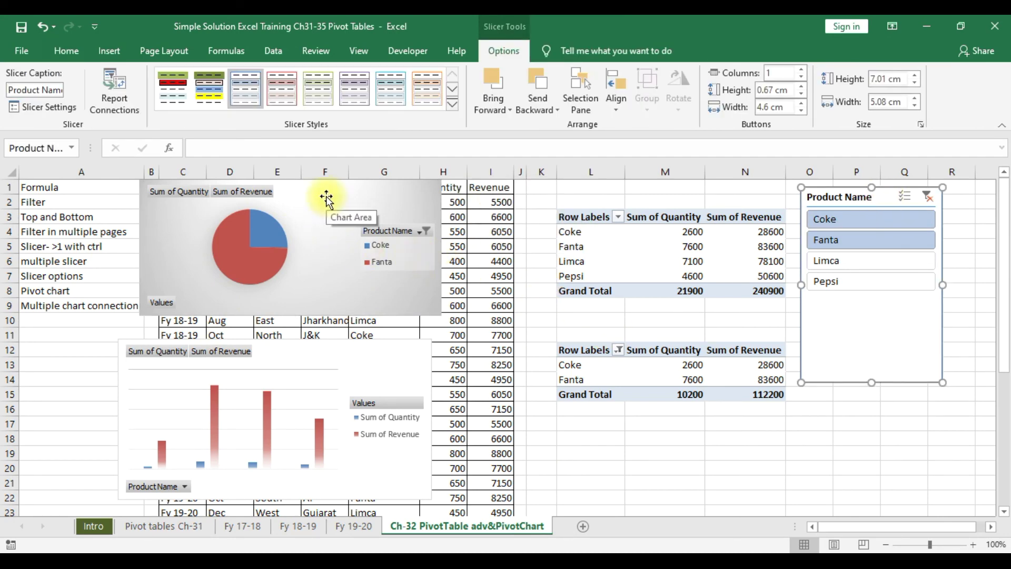
click(858, 220)
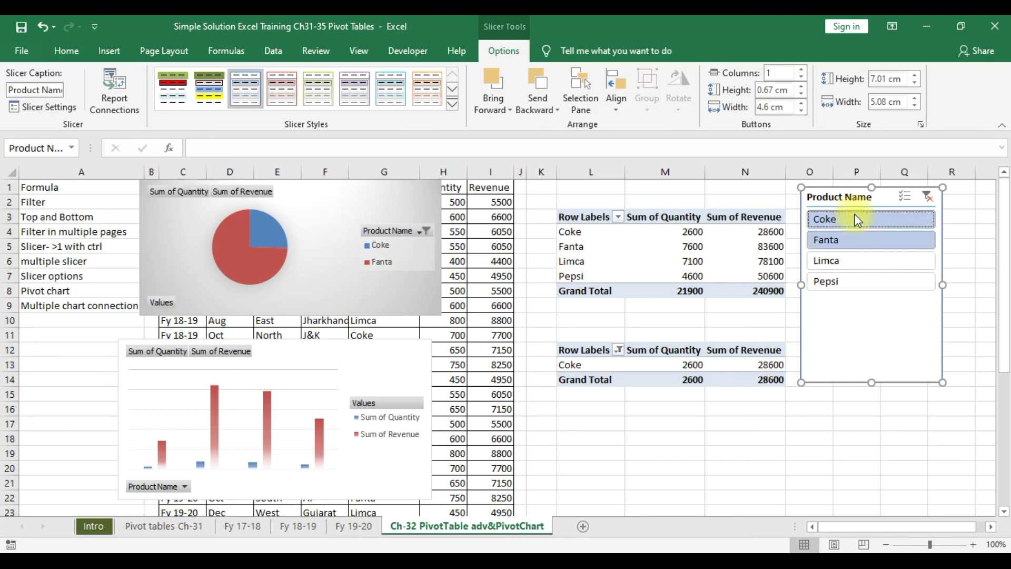
ctrl+click(853, 242)
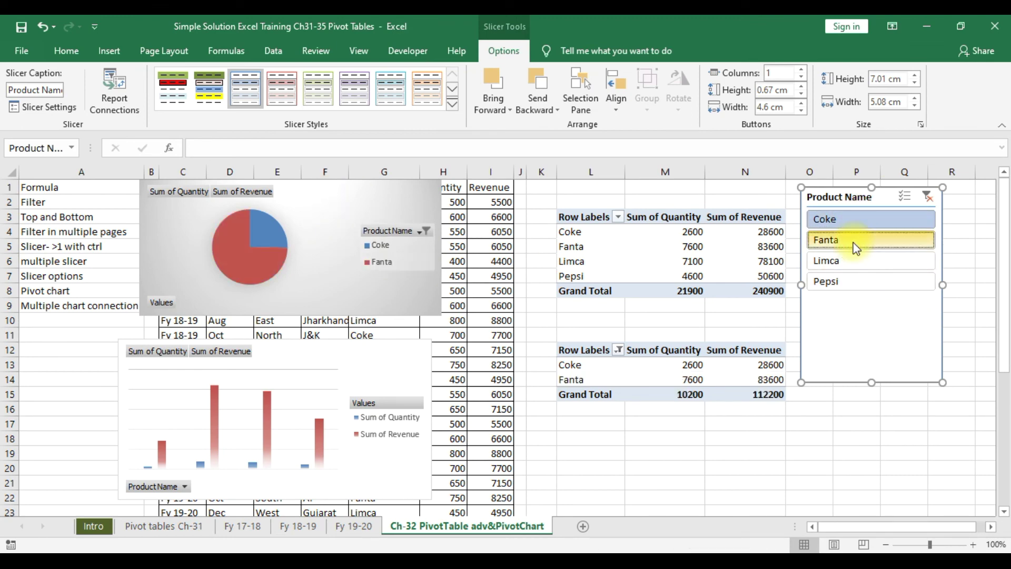
click(855, 263)
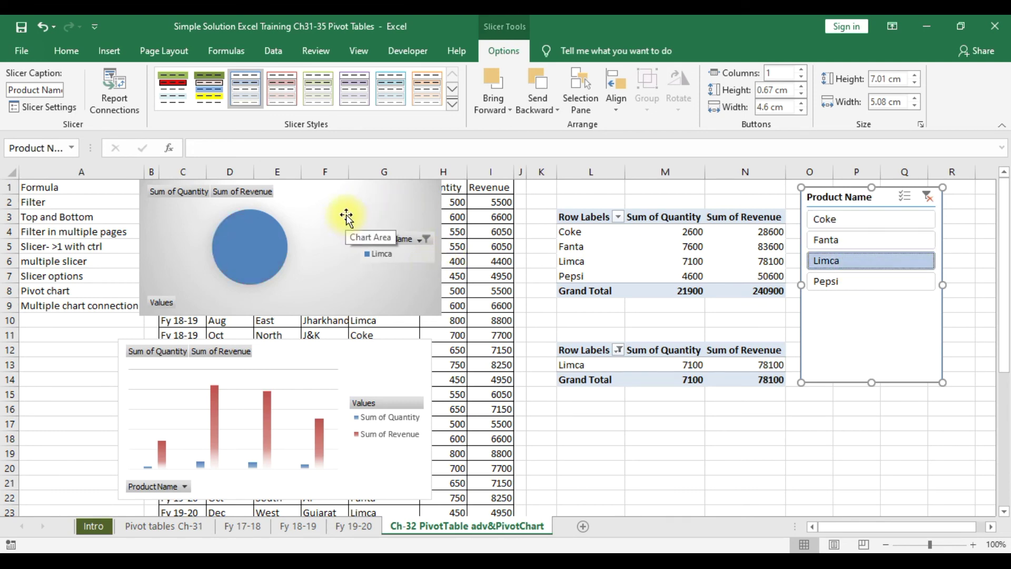
shift+click(861, 222)
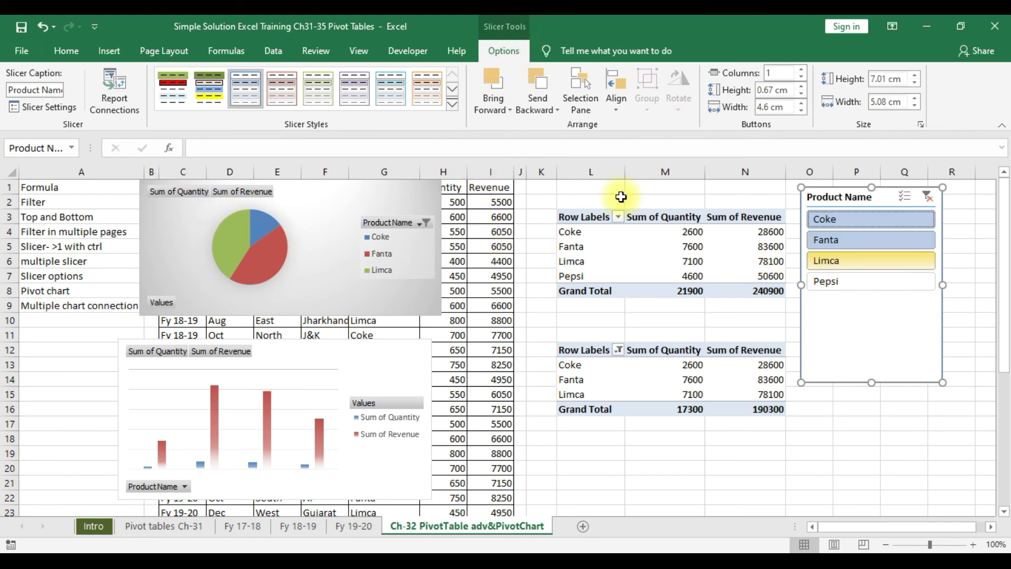
Connect the Product Name slicer to PivotTable12 as well as PivotTable17 in its report connections.
click(132, 110)
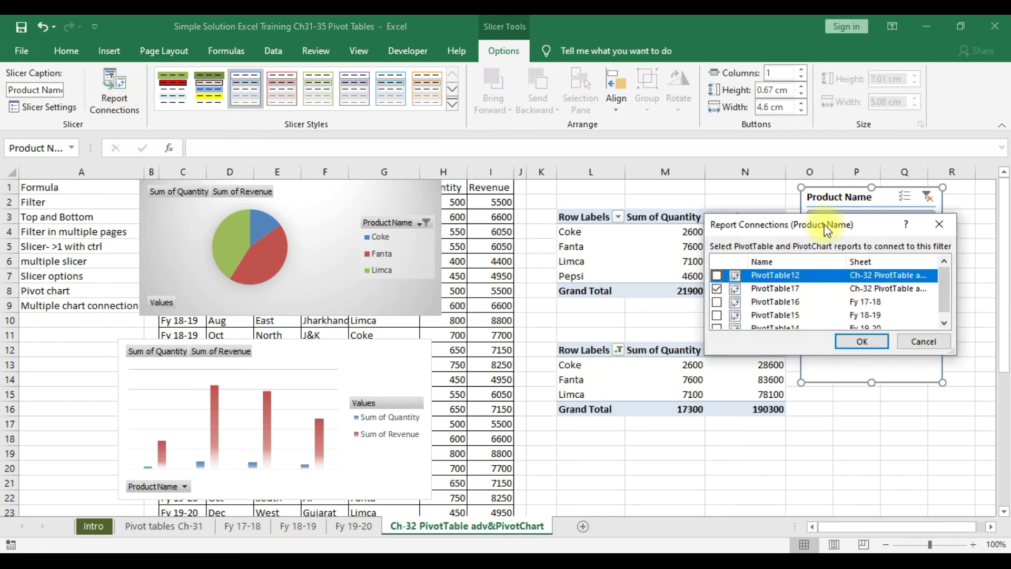
drag(816, 226, 795, 181)
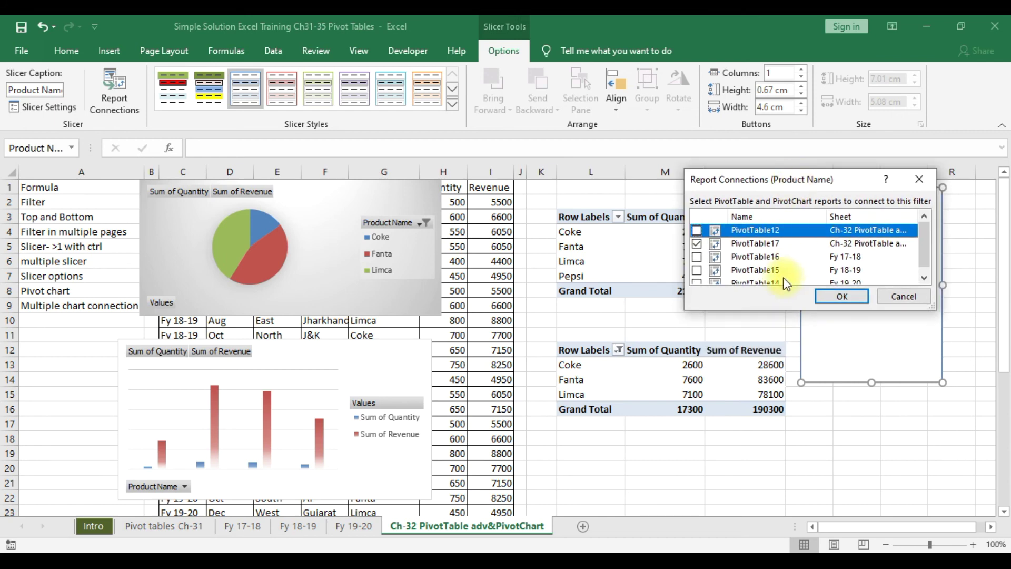
drag(787, 314, 786, 388)
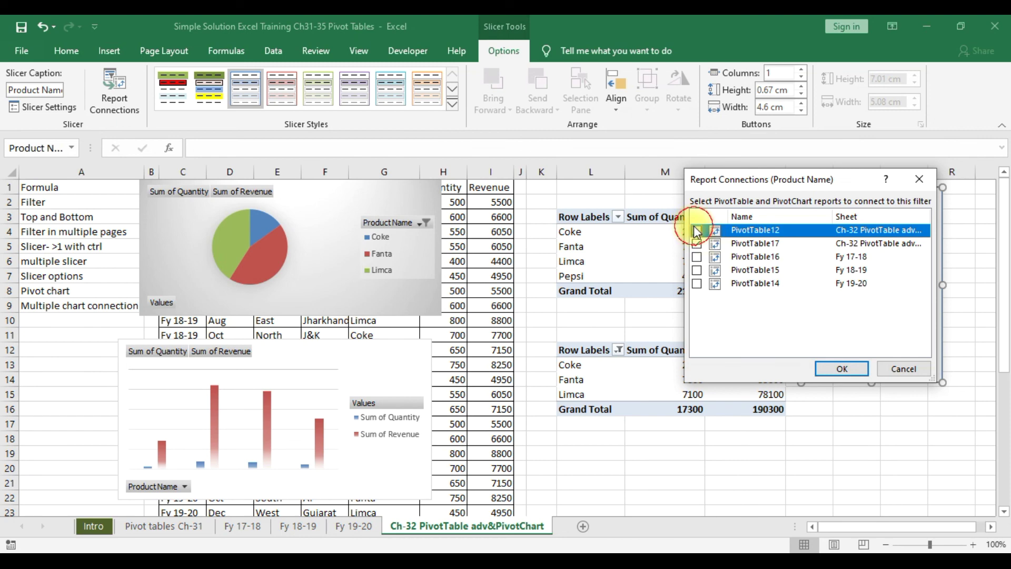
click(853, 370)
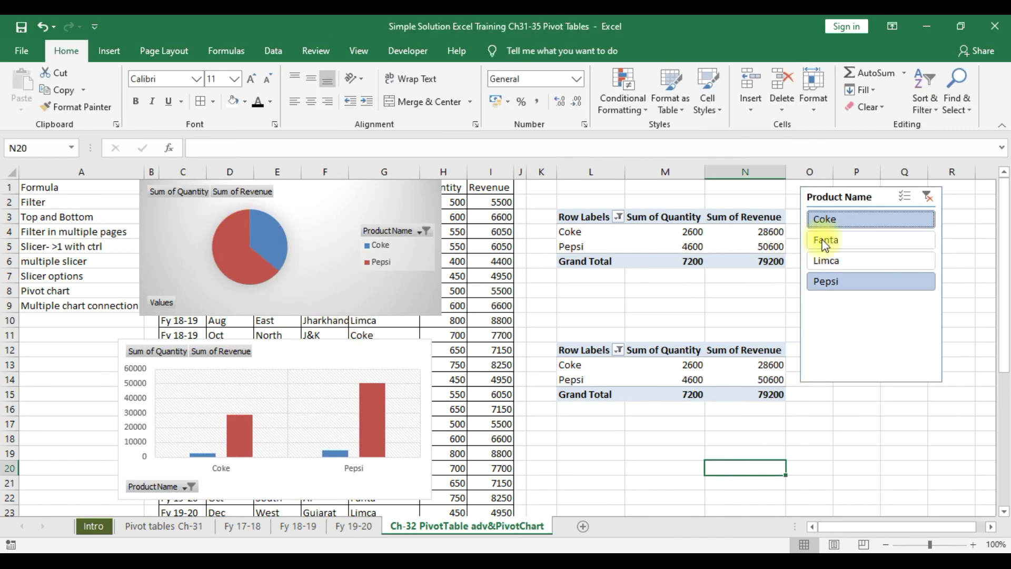
Filter both PivotTables and their charts to Fanta and Limca with the Product Name slicer.
click(835, 241)
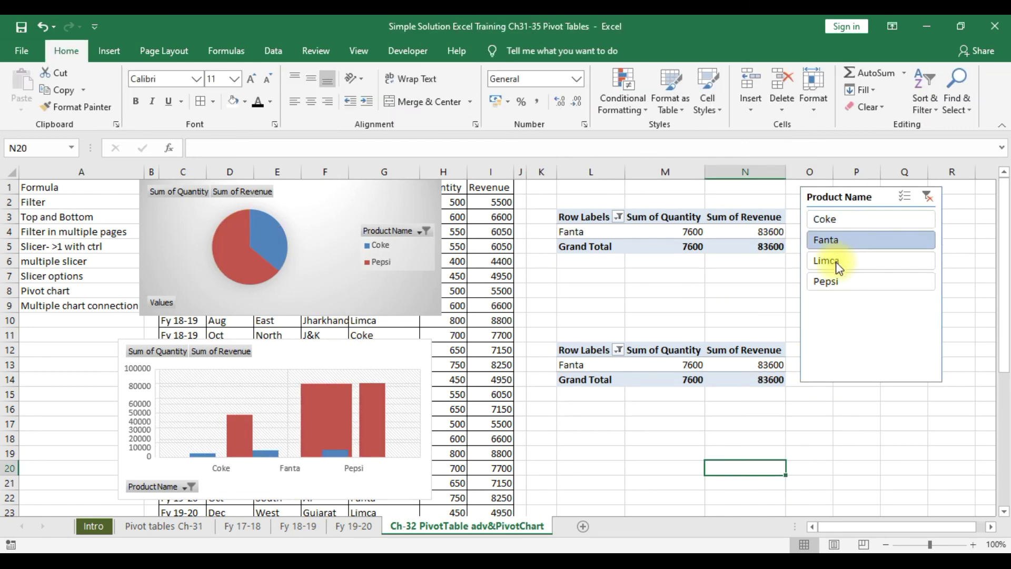
ctrl+click(839, 268)
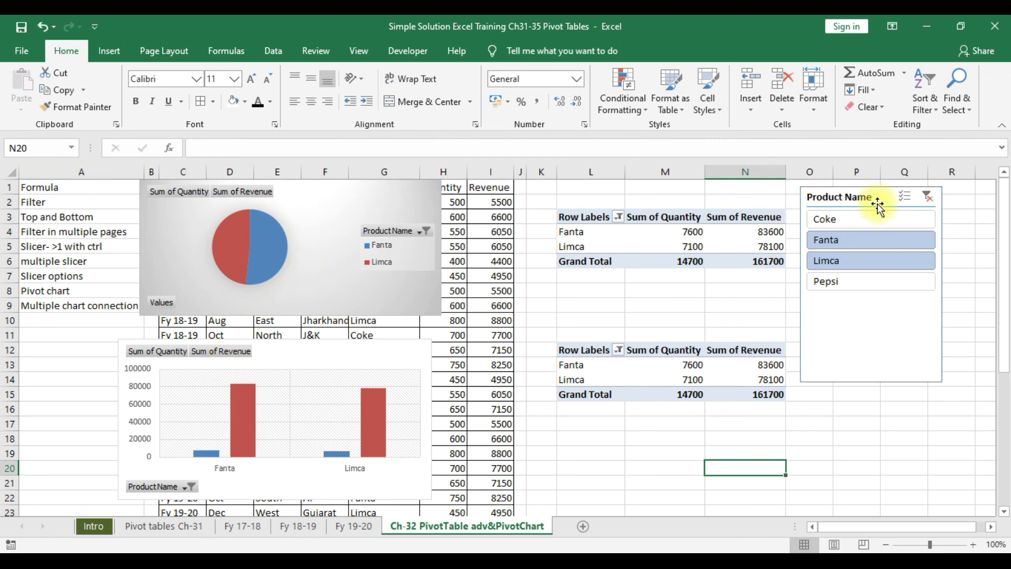
click(859, 197)
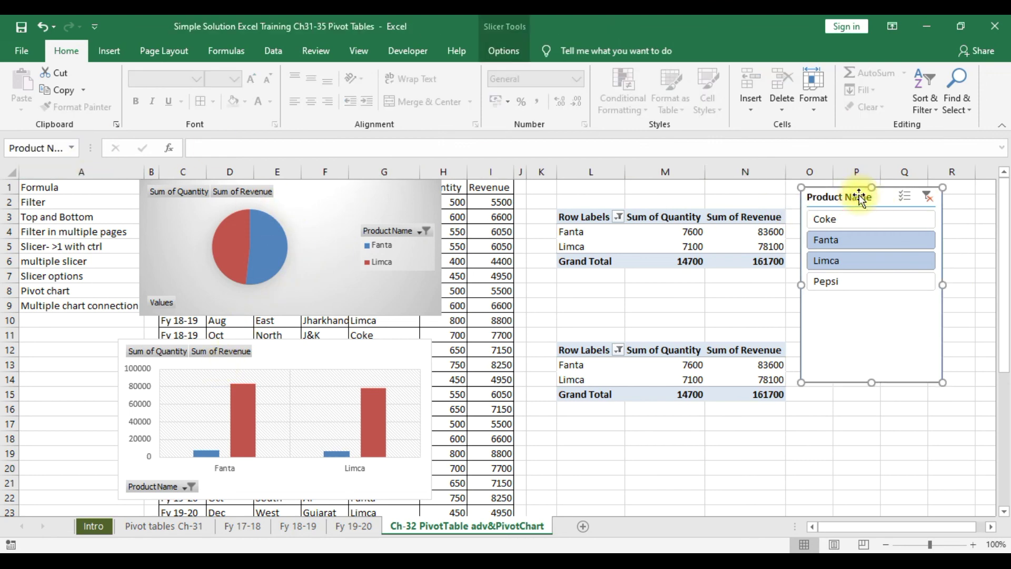
click(515, 54)
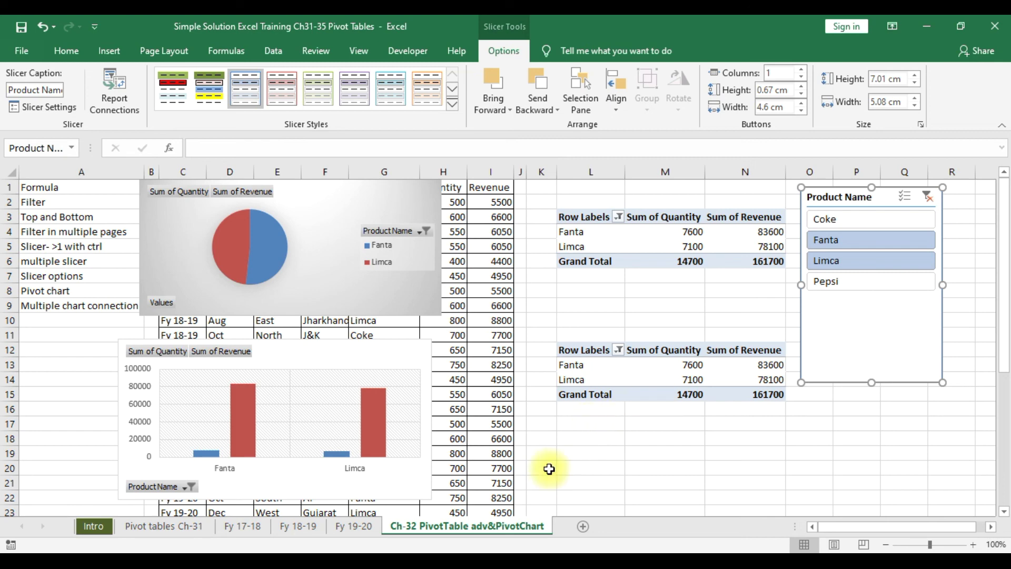
click(547, 191)
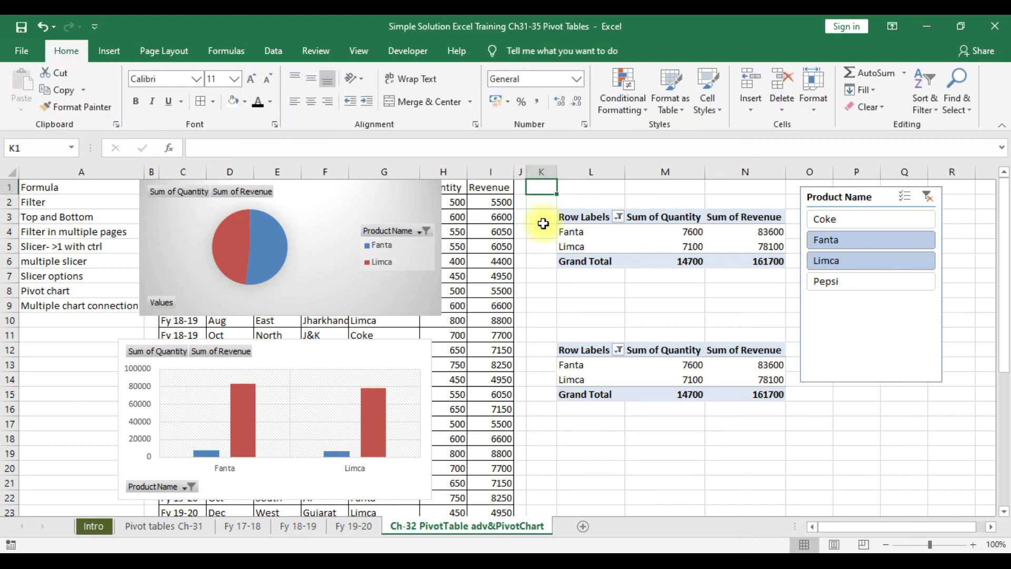